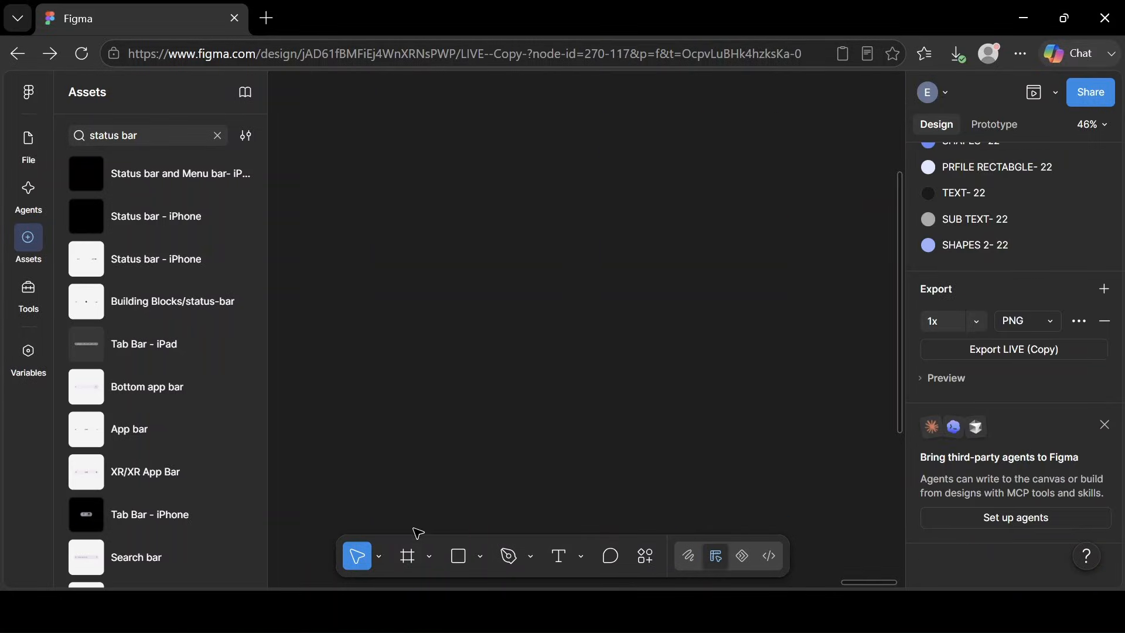
Add an iPhone 14 & 15 Pro Max frame and move it to a clear spot on the canvas.
click(407, 556)
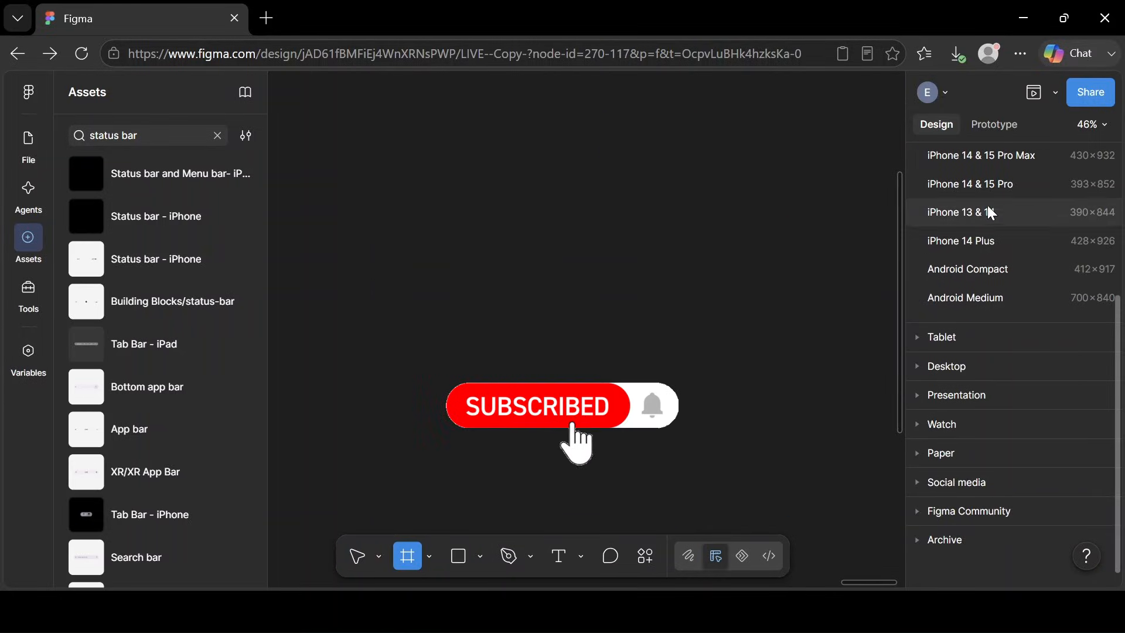
click(984, 155)
drag(548, 218, 680, 198)
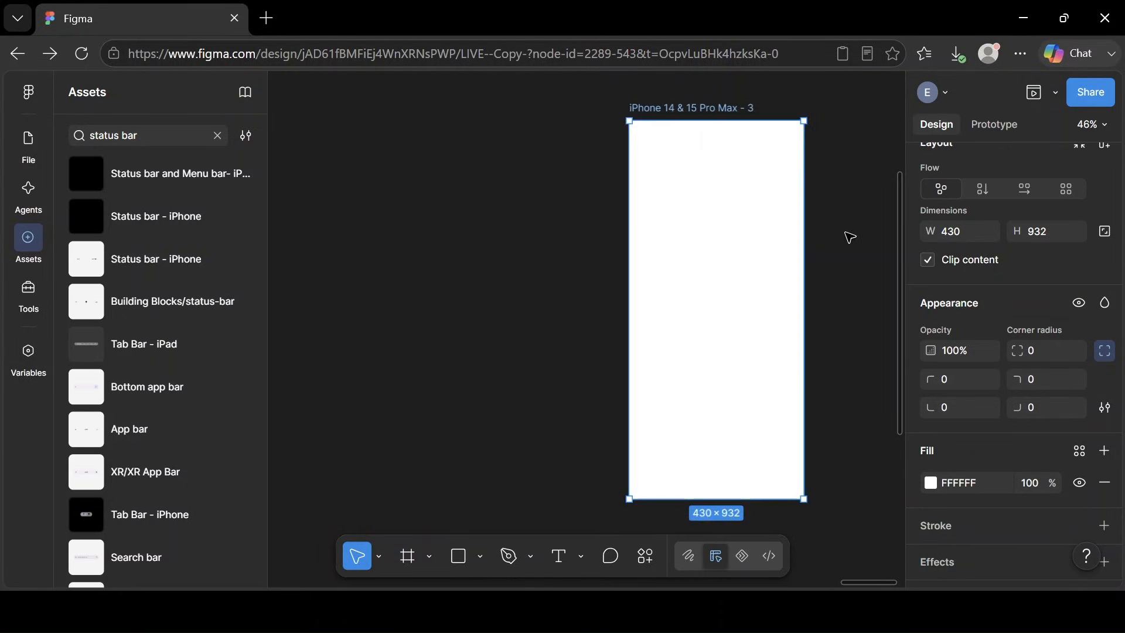
Open the prototype preview of the phone frame and shift the frame slightly so both fit side by side.
click(1057, 92)
click(983, 154)
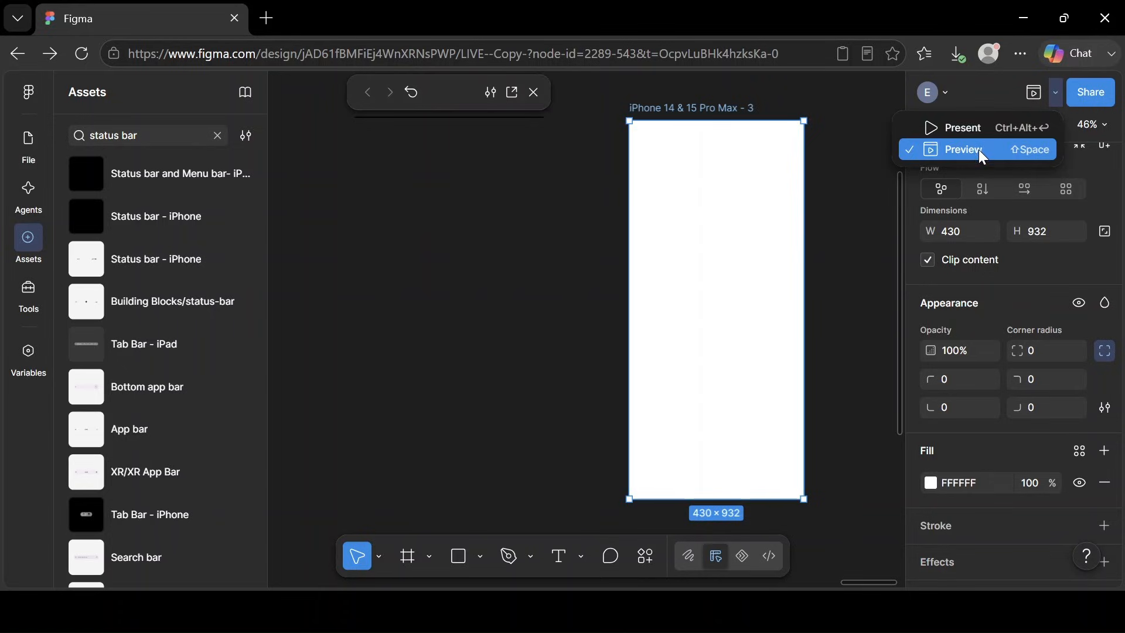
drag(681, 295, 668, 309)
Add a layout guide of 5 stretched columns with a margin of 24 to the phone frame.
scroll(1023, 422, down, 4)
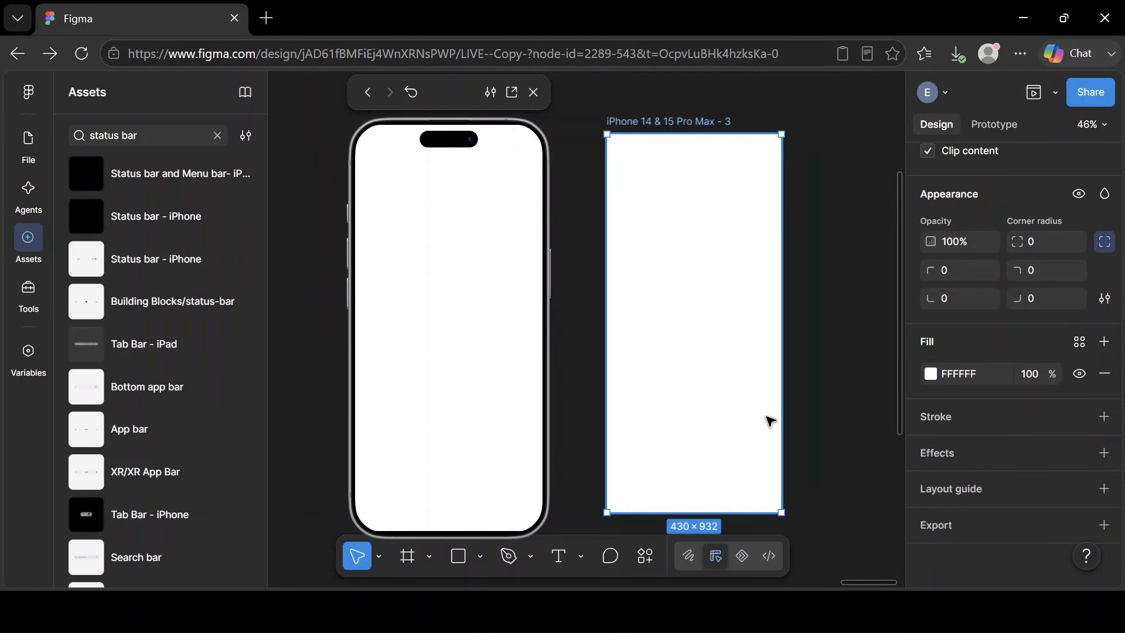
click(951, 490)
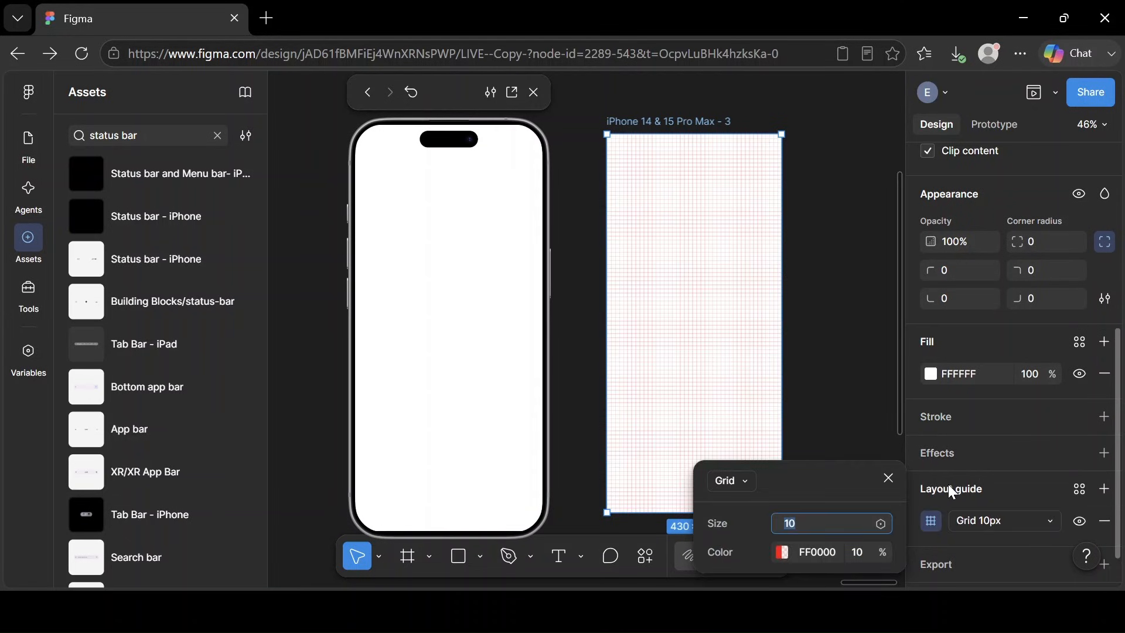
click(743, 481)
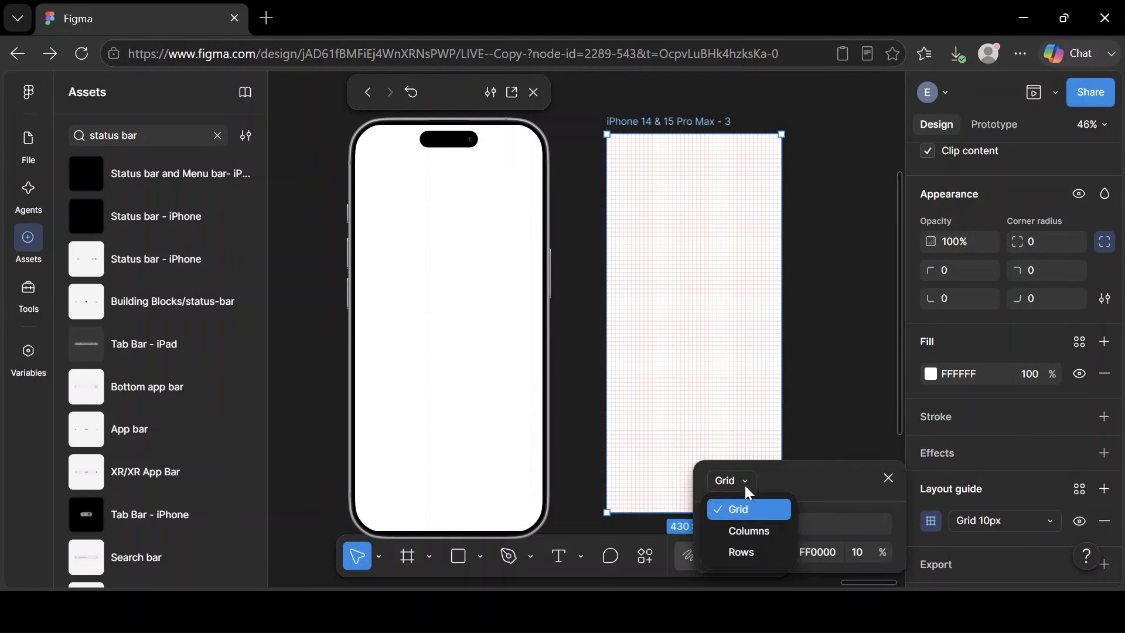
click(751, 531)
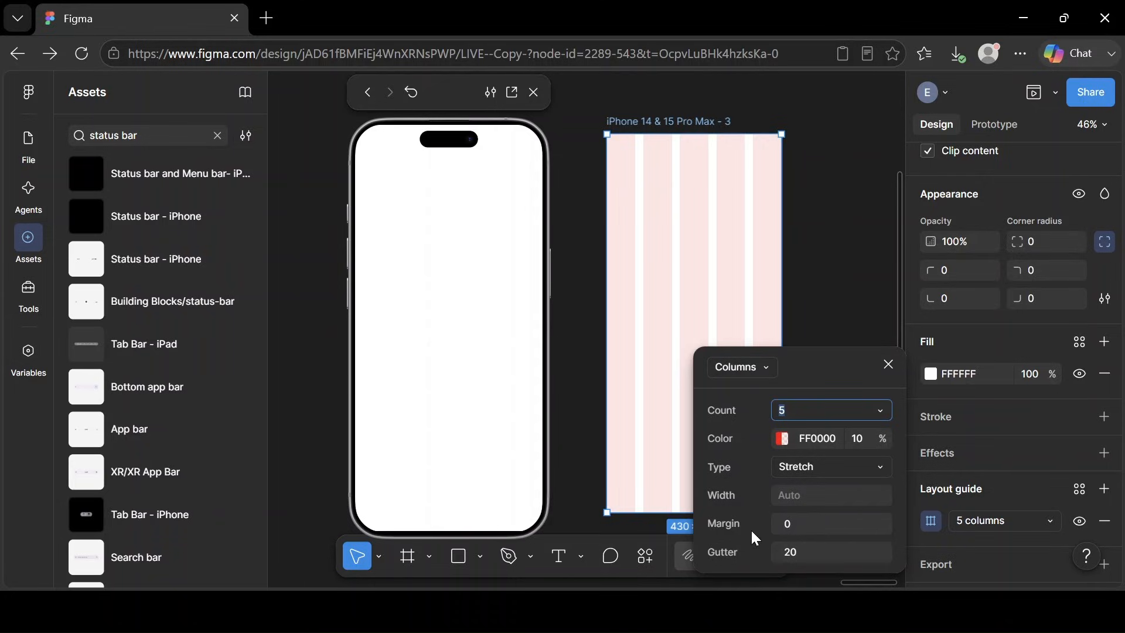
click(796, 525)
text(24)
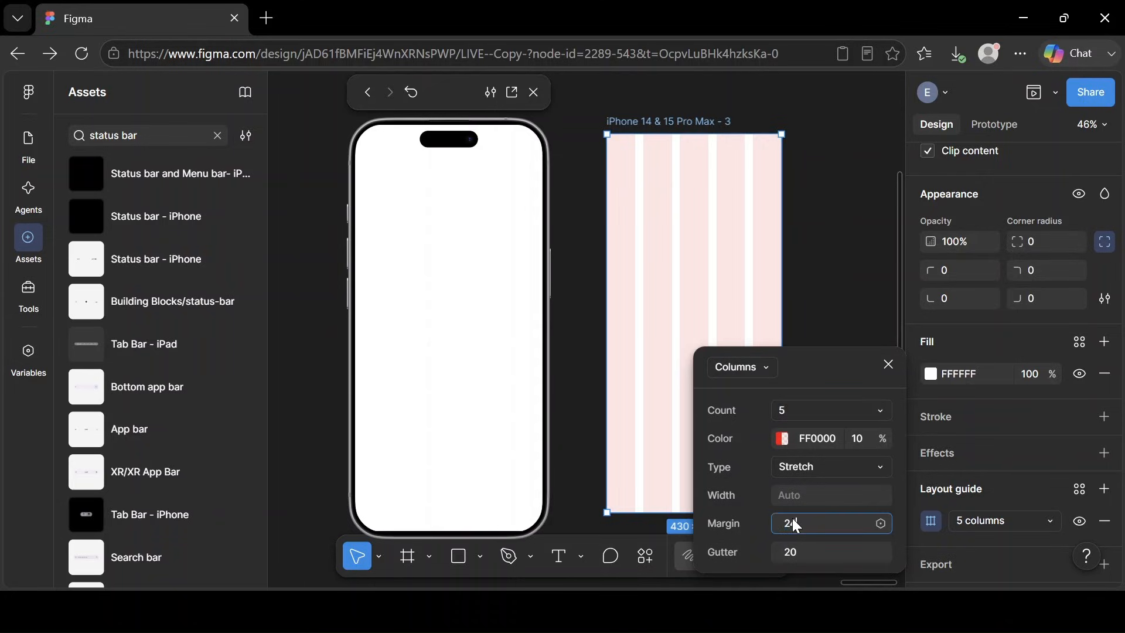
key(Return)
click(889, 364)
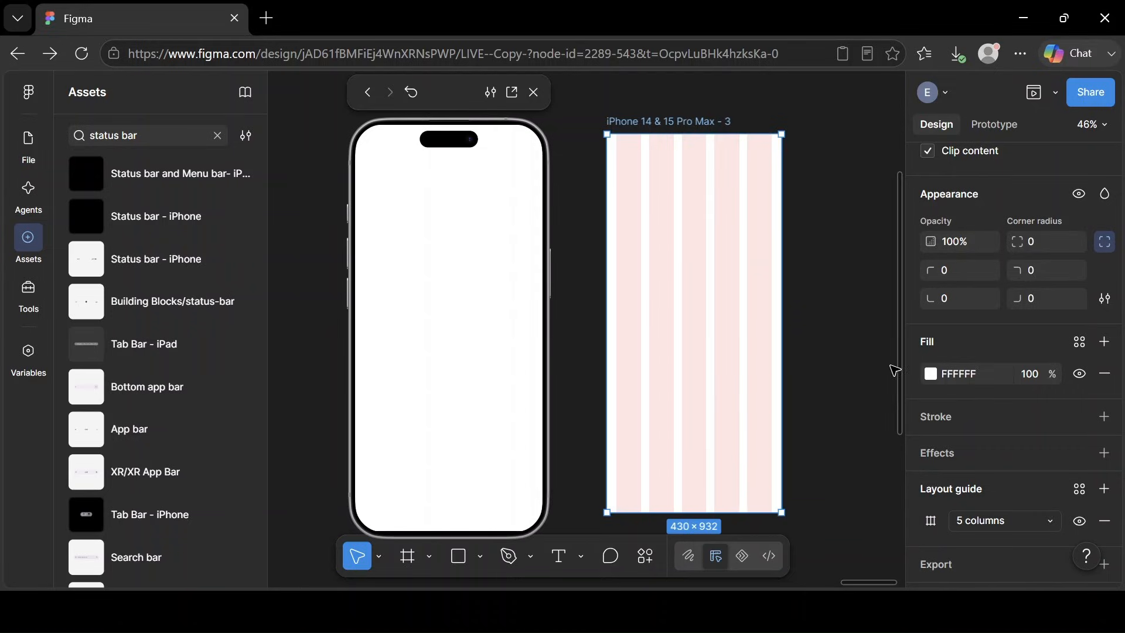
Draw a full-width rectangle about 430 × 773 covering the phone frame down to its bottom edge.
click(459, 556)
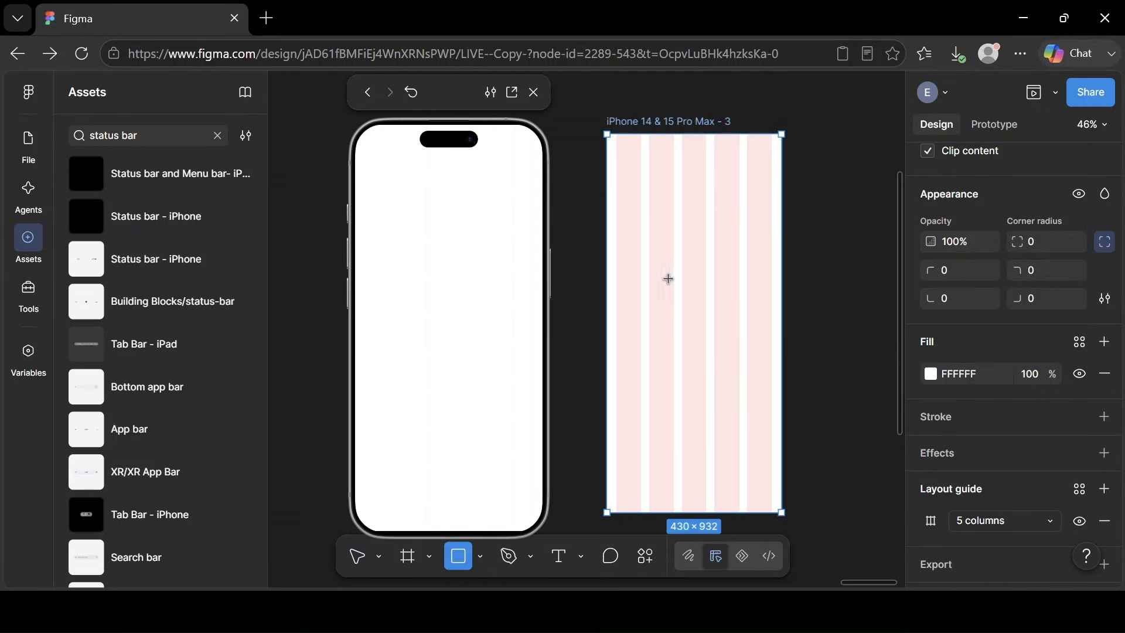
drag(607, 200, 783, 512)
Round both top corners of the rectangle to 50 and lower its top edge to a height of about 751.
click(1042, 315)
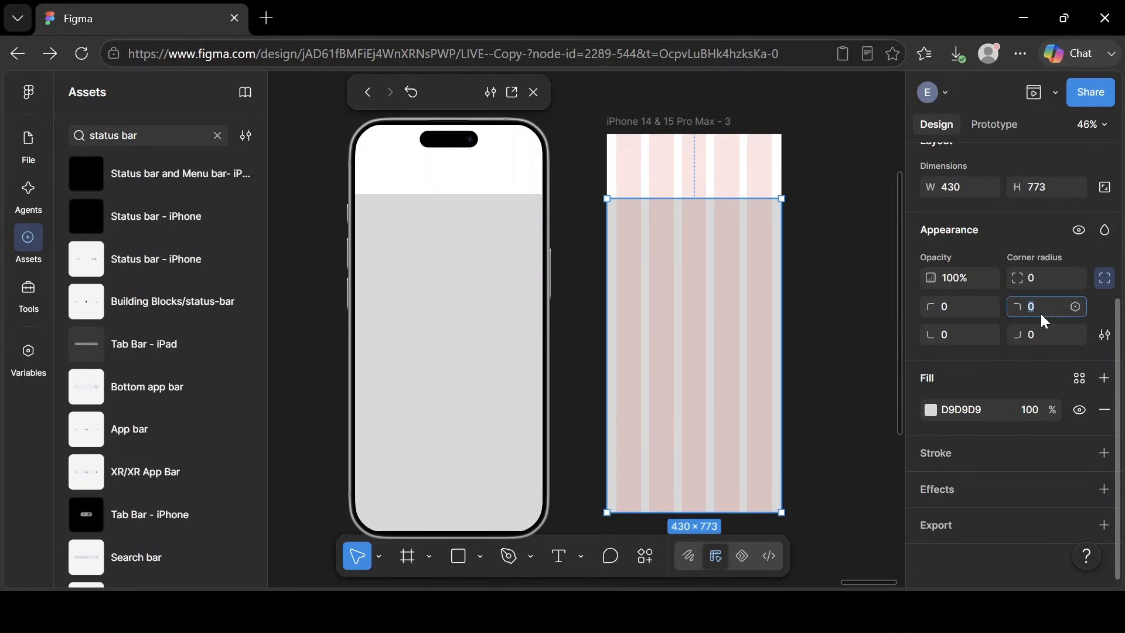
key(BackSpace)
key(Return)
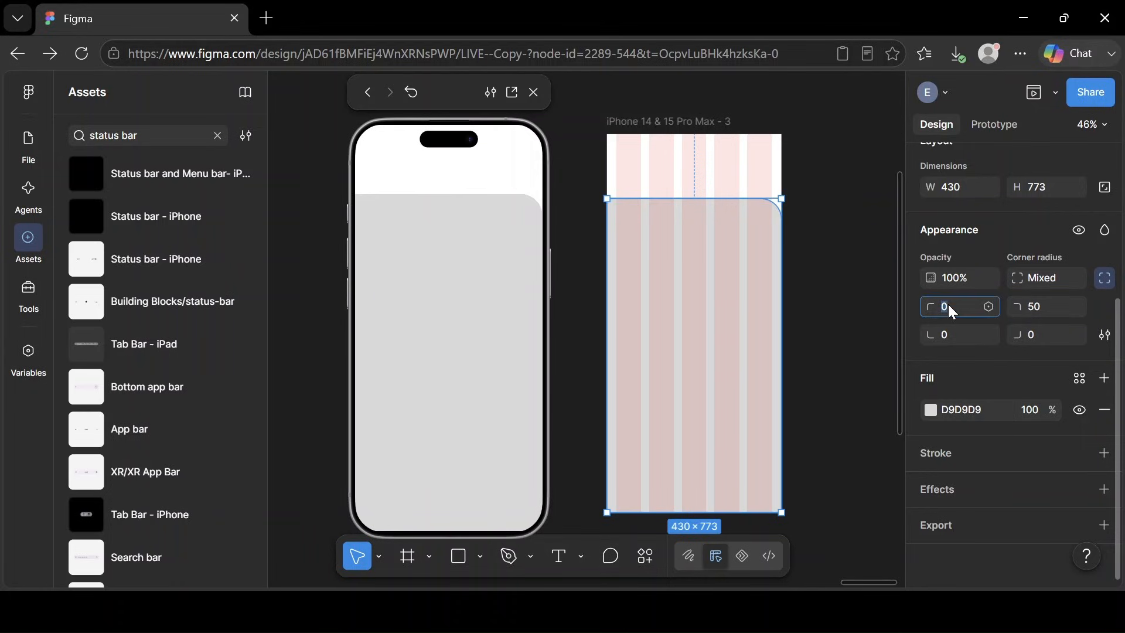
text(50)
key(Return)
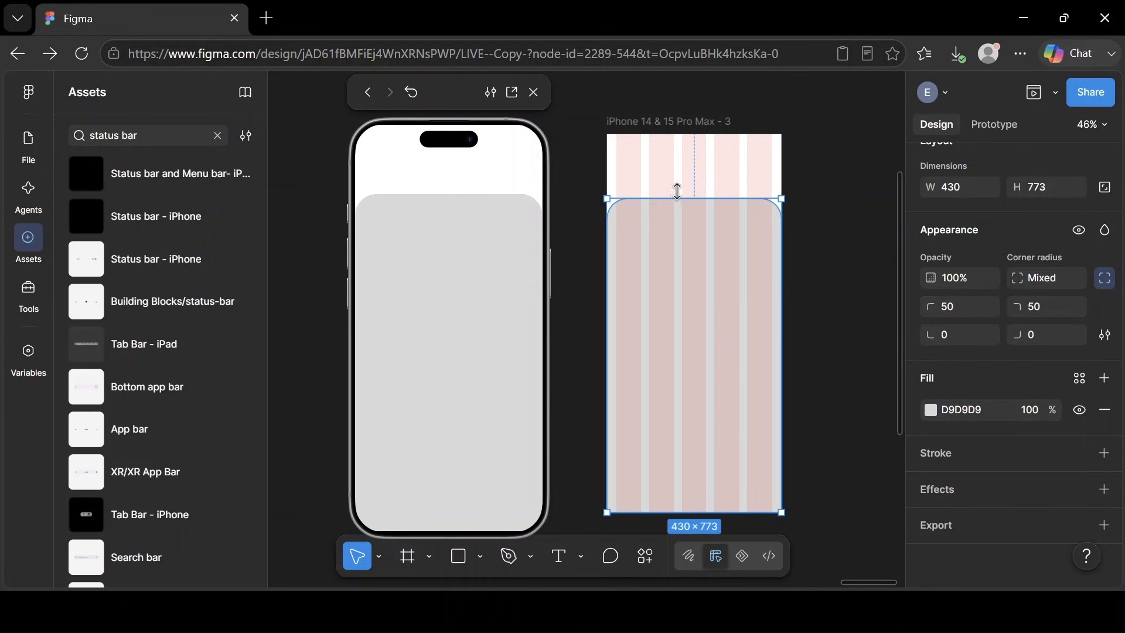
drag(682, 199, 681, 209)
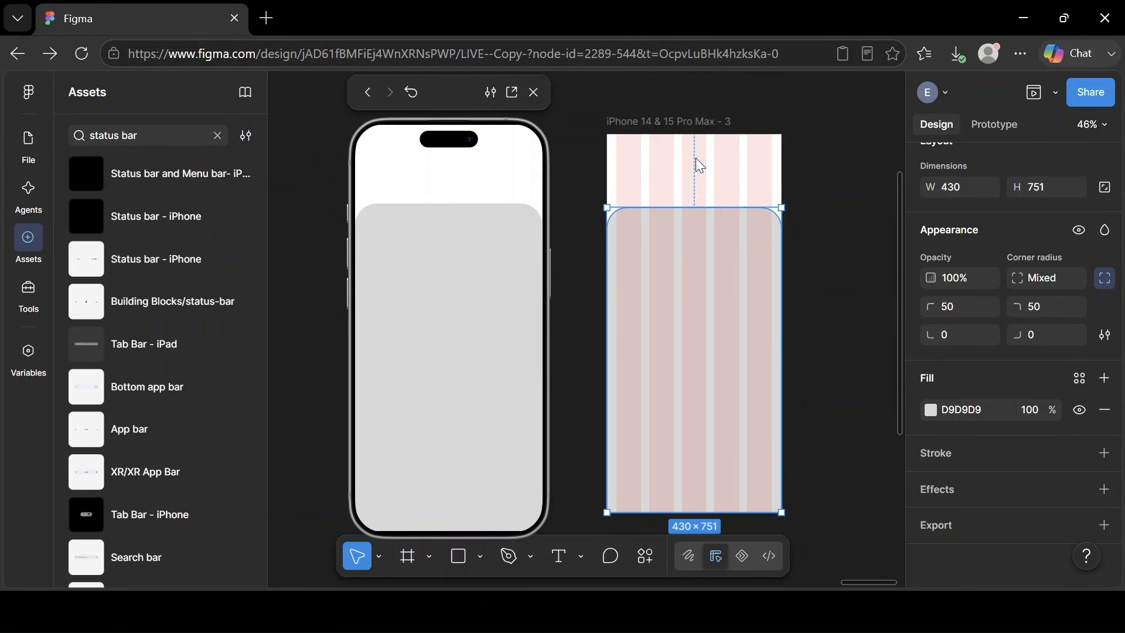
Paste the copied landscape illustration into the phone frame and place it across the top.
click(652, 158)
right_click(649, 159)
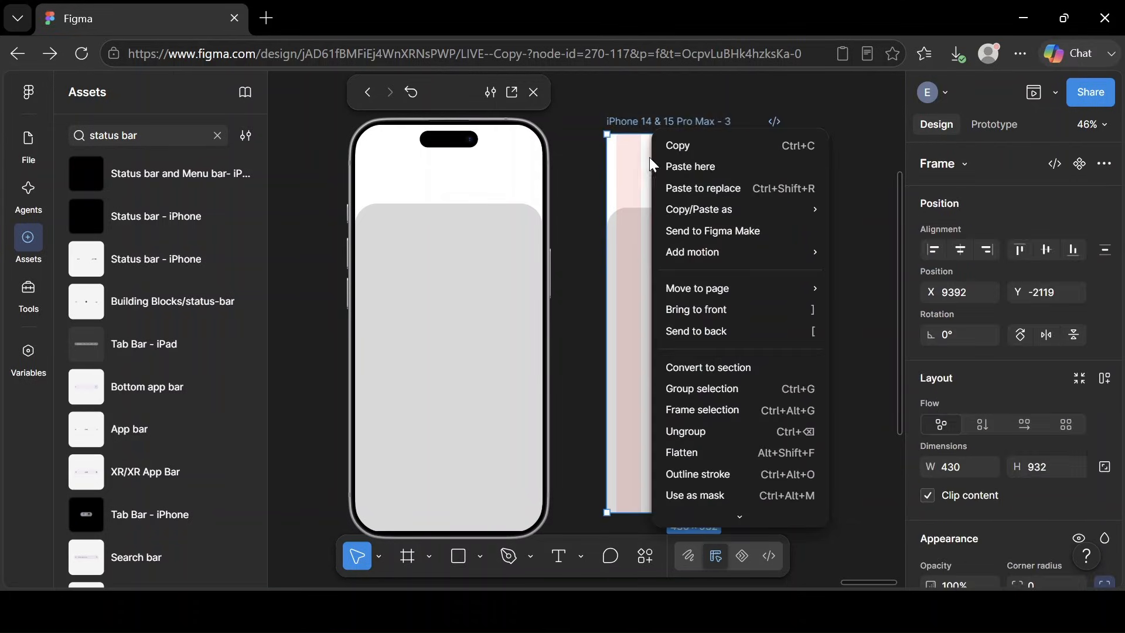
click(686, 170)
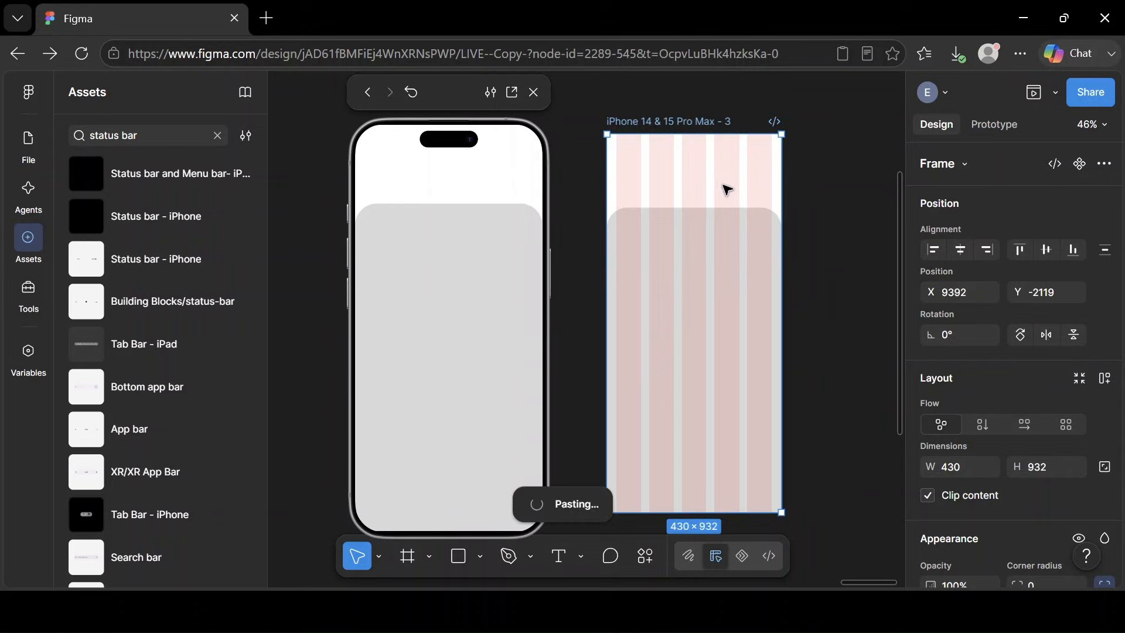
drag(727, 189, 690, 168)
Bring the rounded rectangle in front of the illustration and reduce its height from the top to about 746.
click(692, 299)
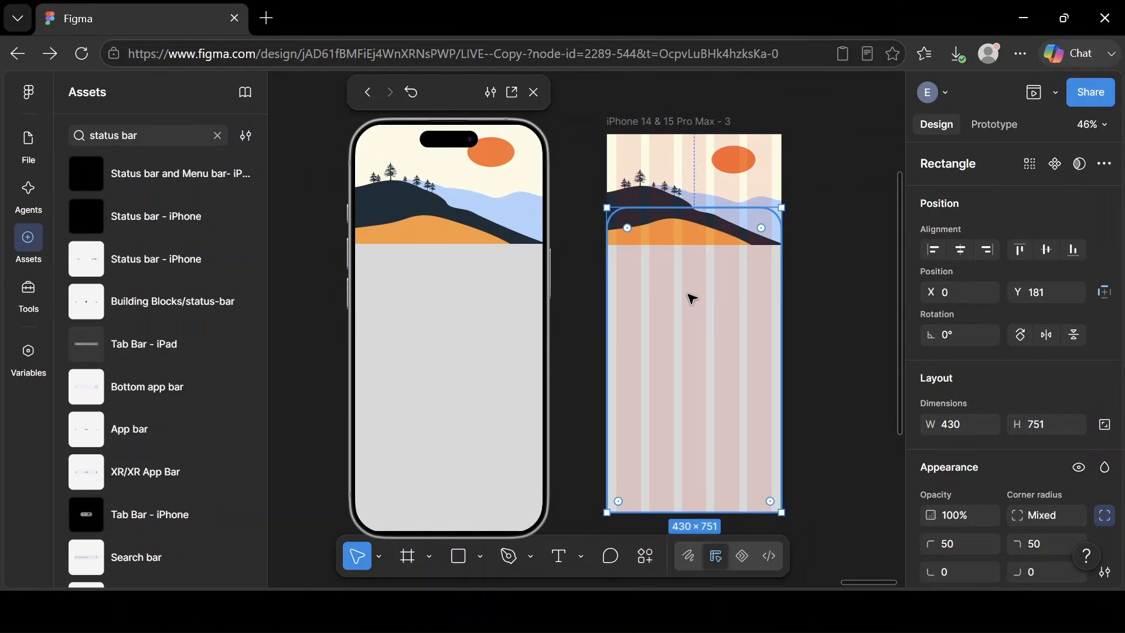
right_click(694, 298)
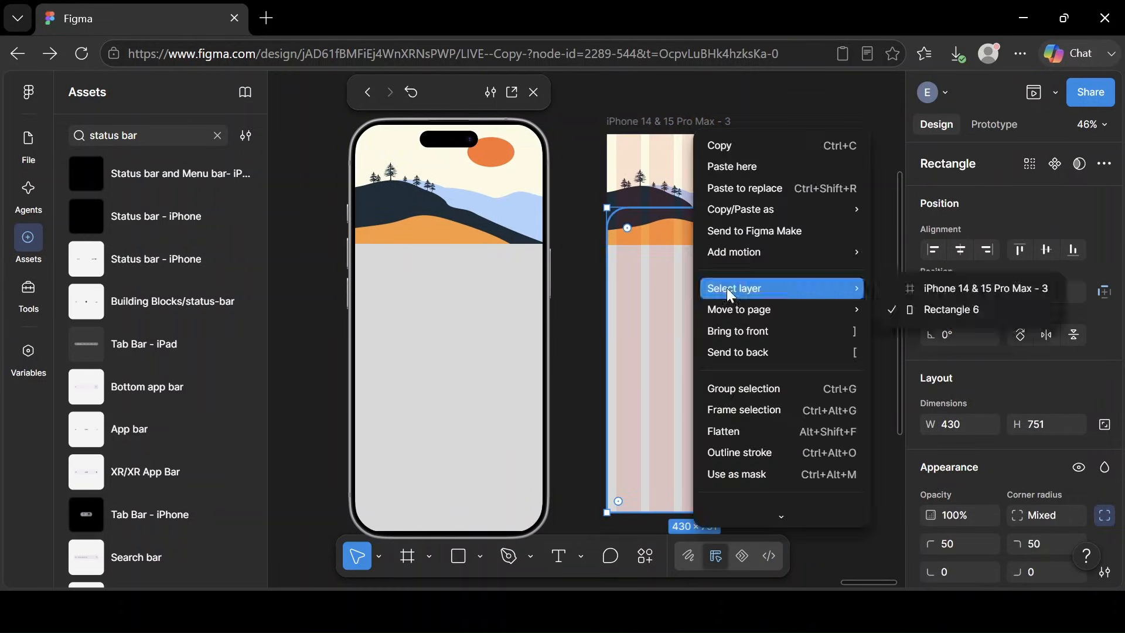
click(754, 331)
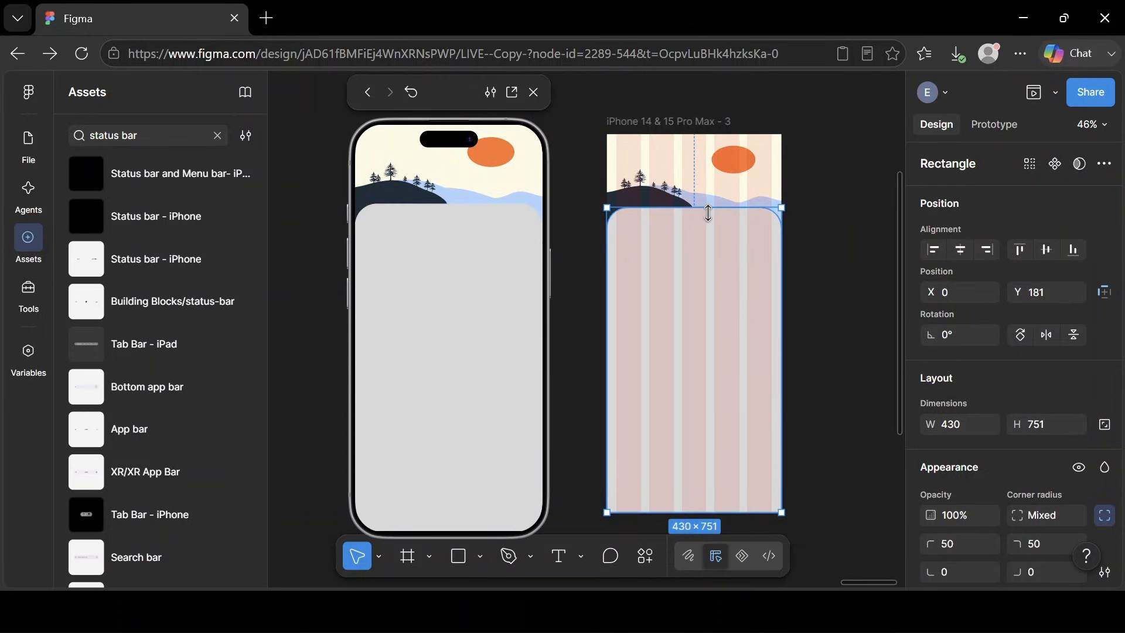
drag(708, 213, 704, 210)
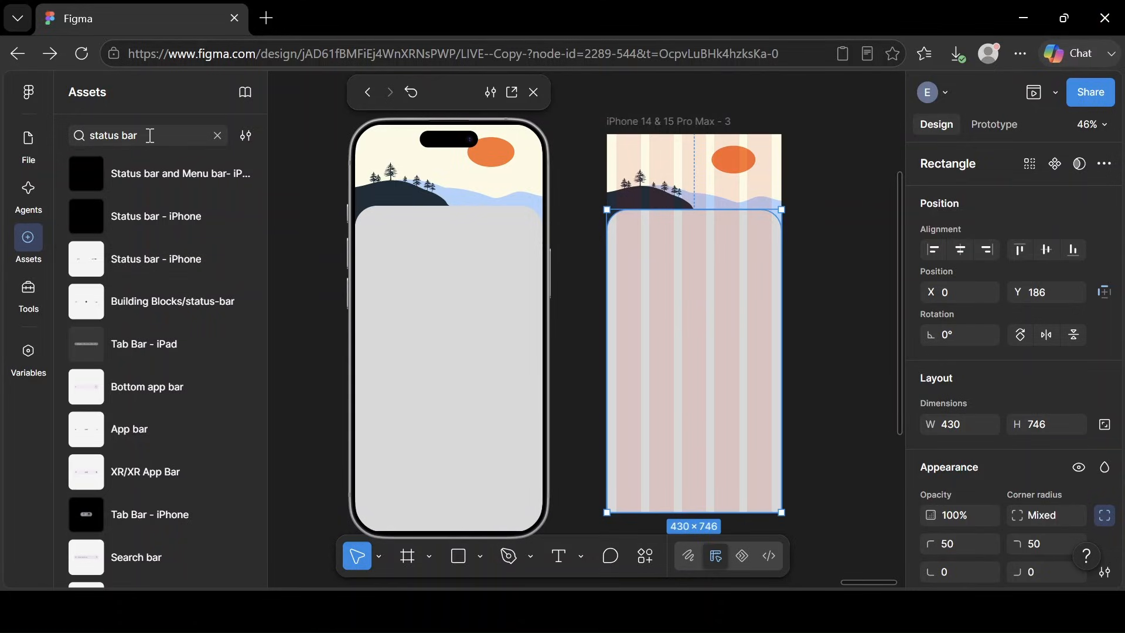
Place the light Status bar - iPhone component at the top of the frame, centred horizontally at Y 10.
drag(90, 254, 693, 152)
click(962, 303)
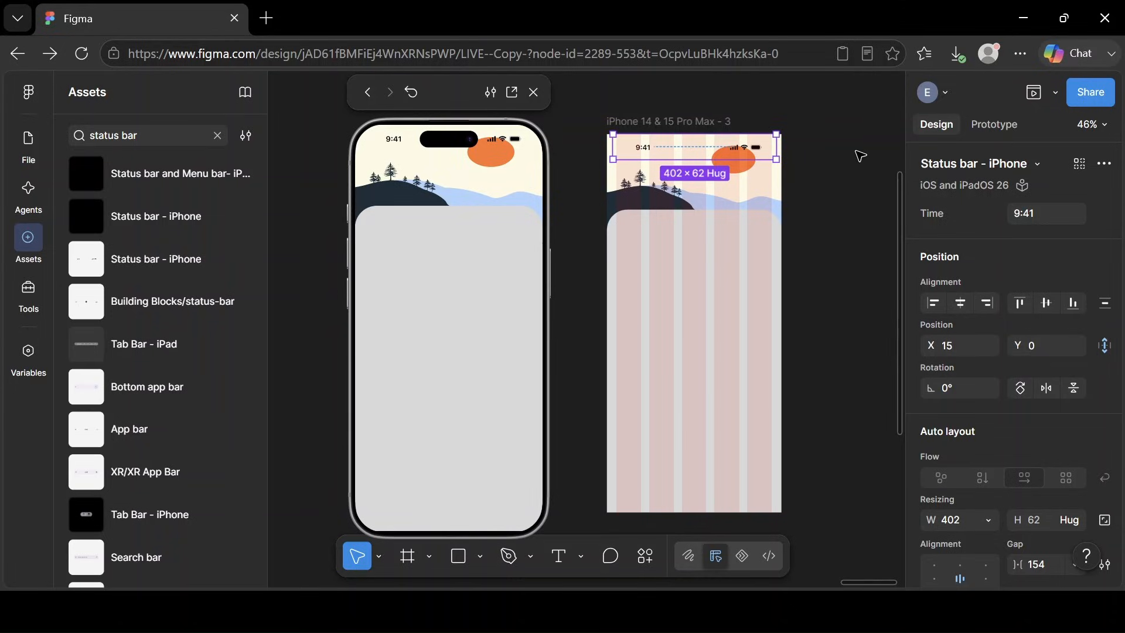
key(shift+Down)
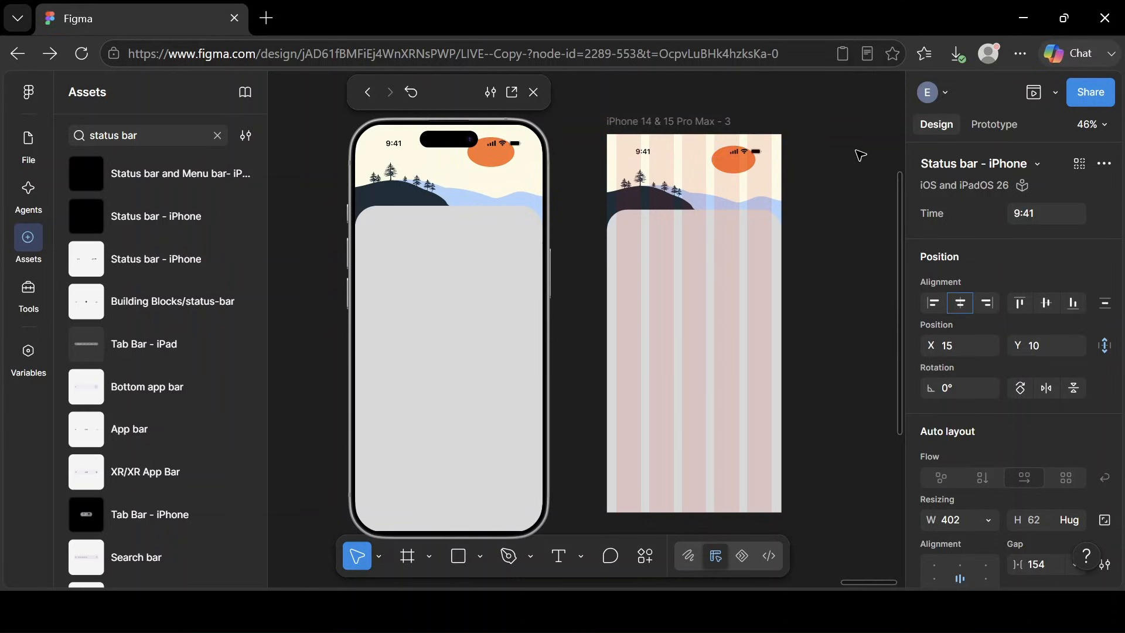
Set the fill of the rounded rectangle to FFFFFF.
click(714, 272)
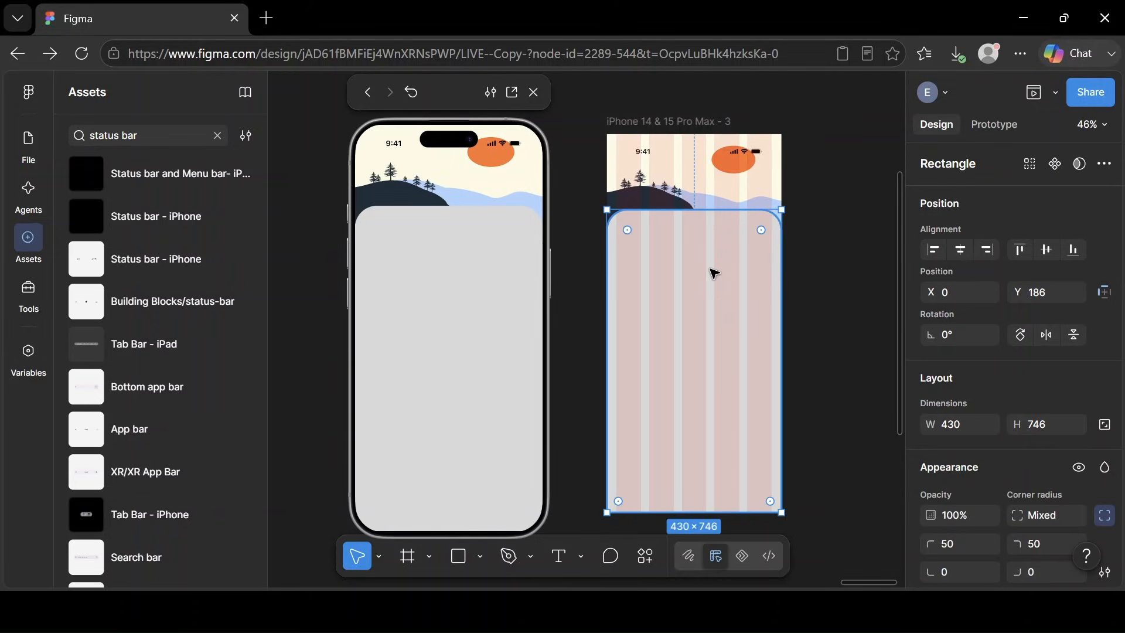
scroll(1045, 462, down, 4)
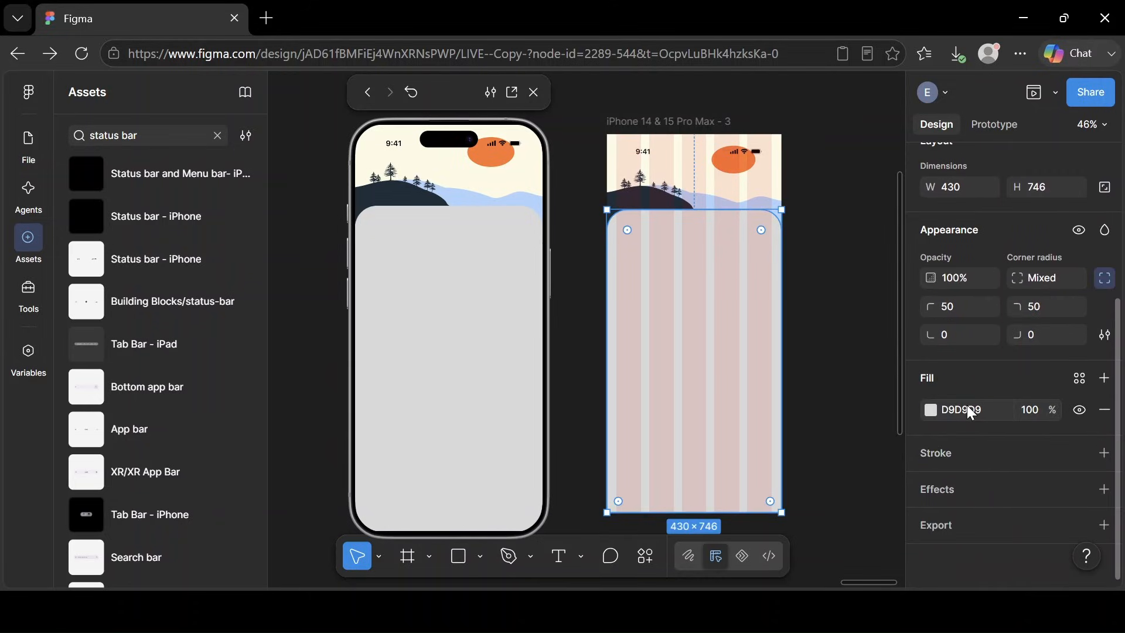
click(968, 409)
text(ffffff)
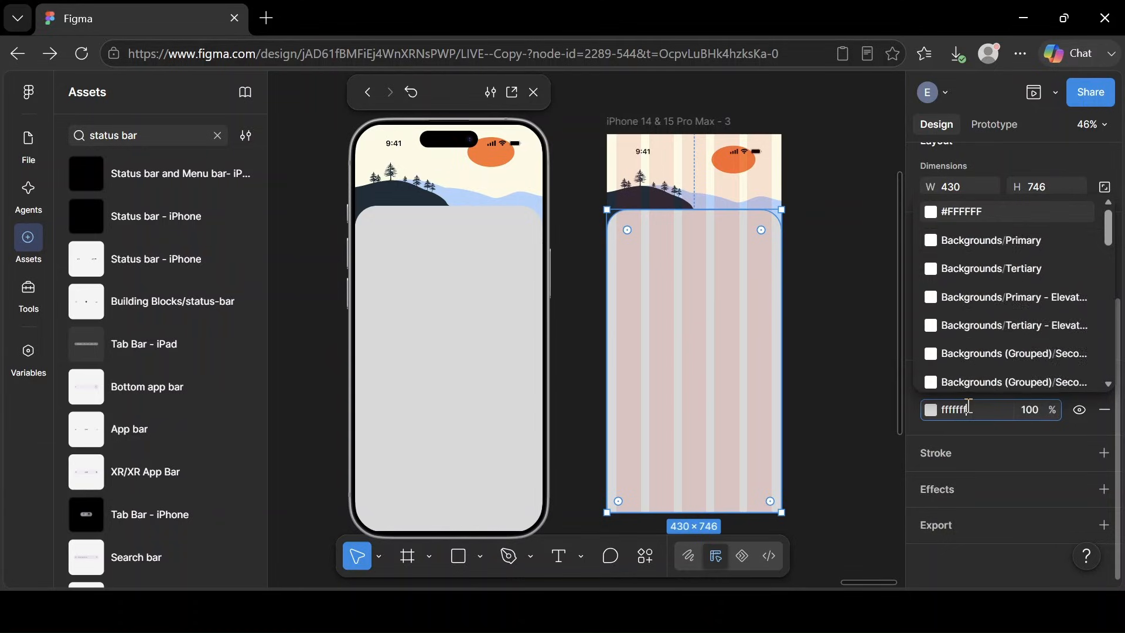
key(Return)
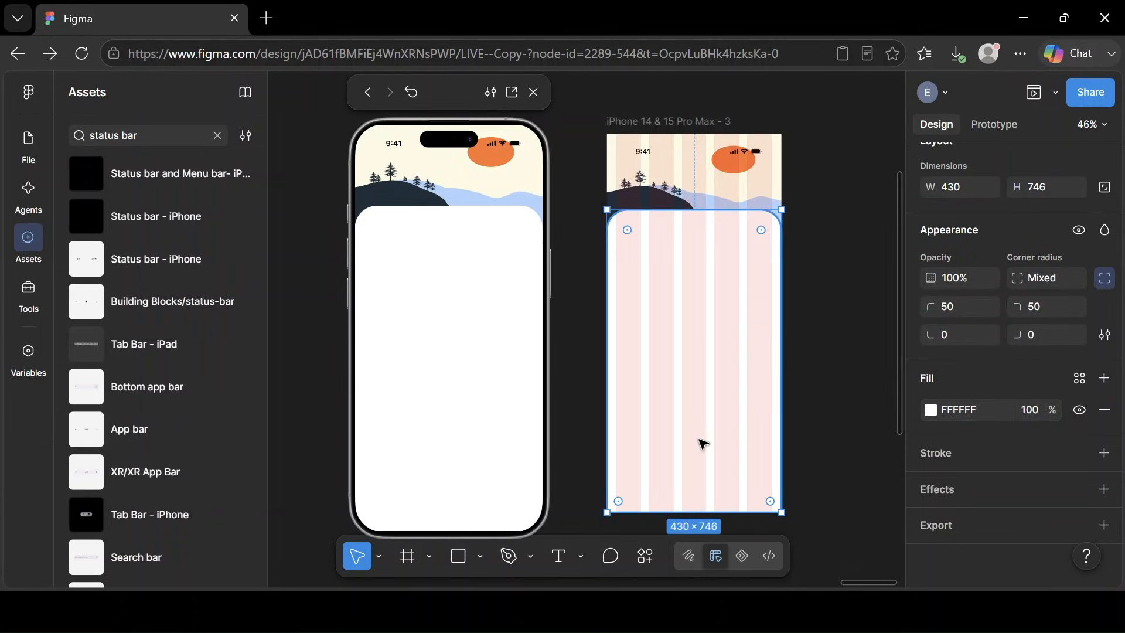
Add a "Create Your Account" text box in the lower part of the white panel and widen it to about 174.
click(559, 560)
click(643, 430)
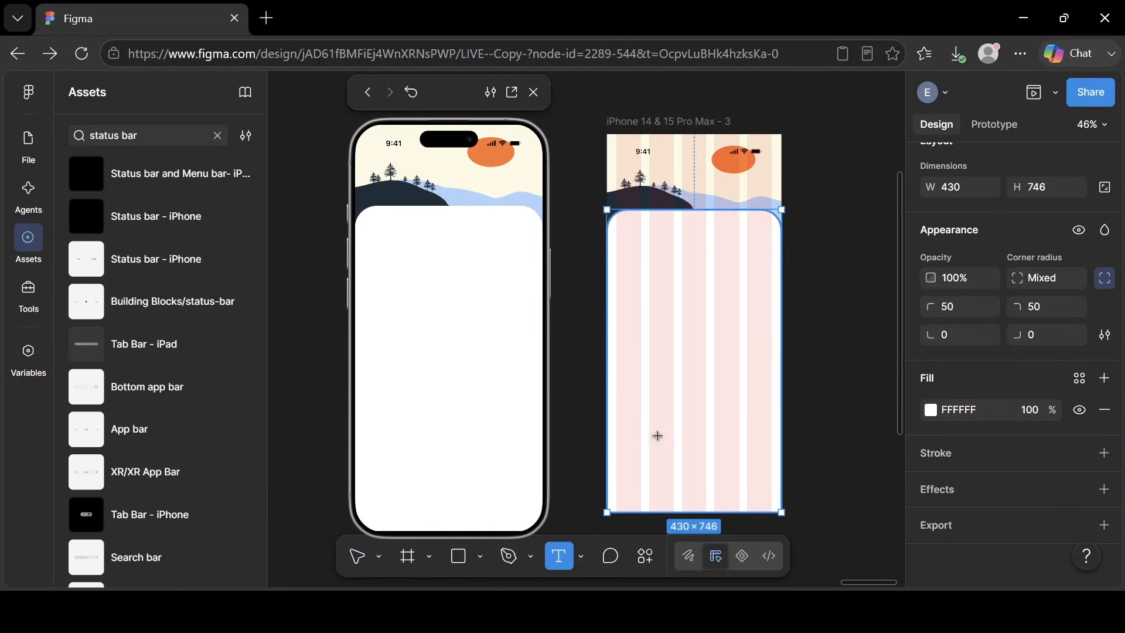
drag(704, 451, 708, 448)
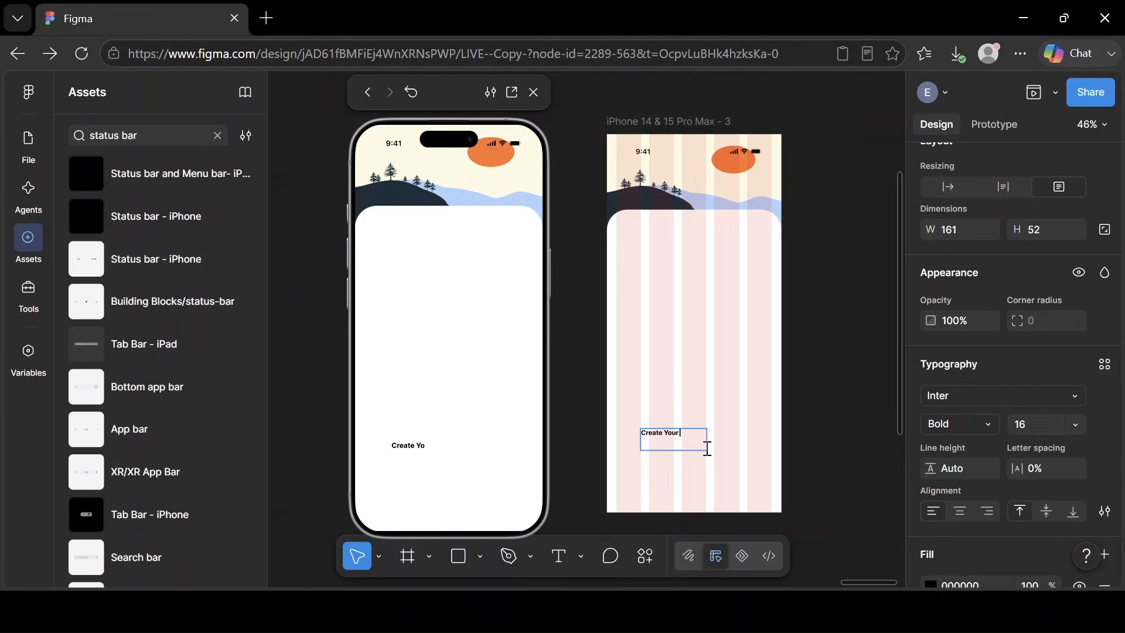
text(Create Your Account)
key(Escape)
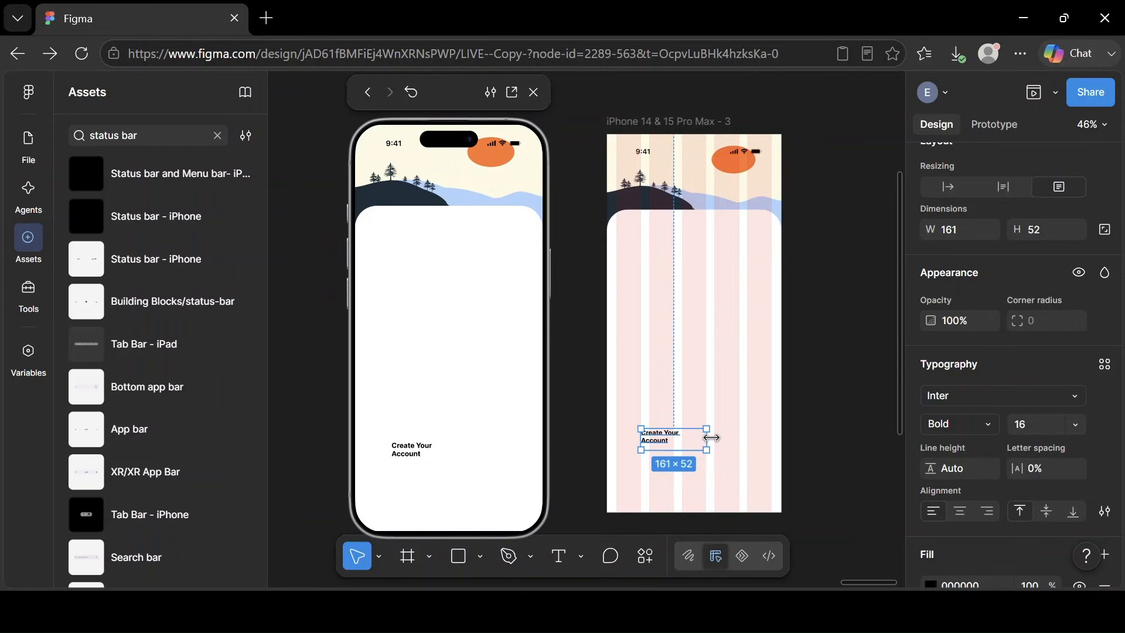
drag(708, 439, 712, 439)
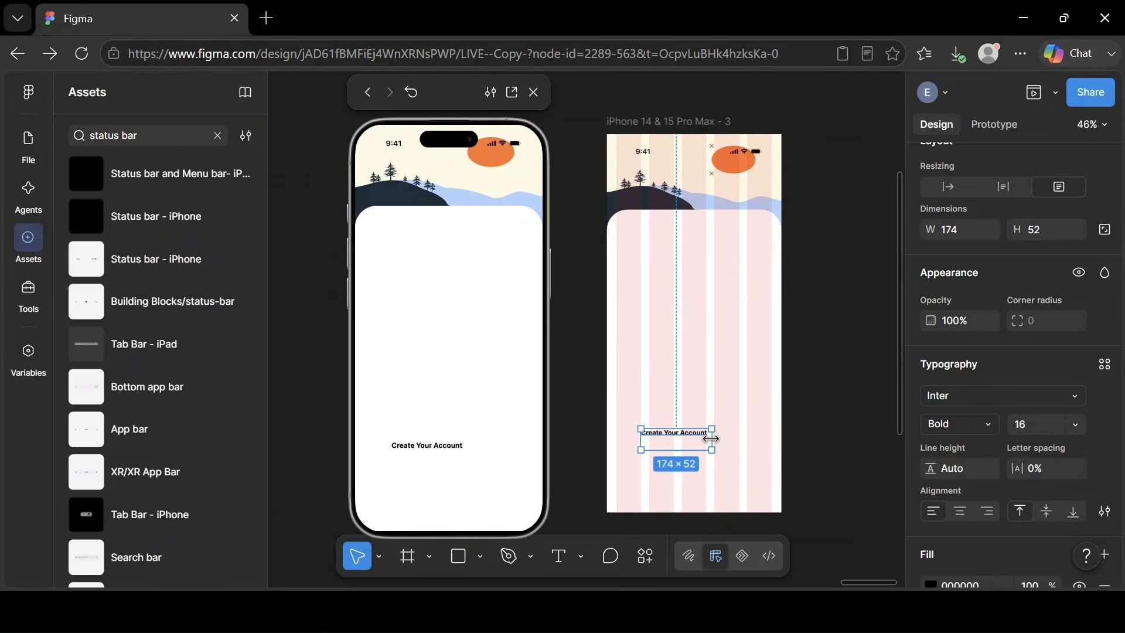
Set the font size of the "Create Your Account" heading to 24.
click(677, 448)
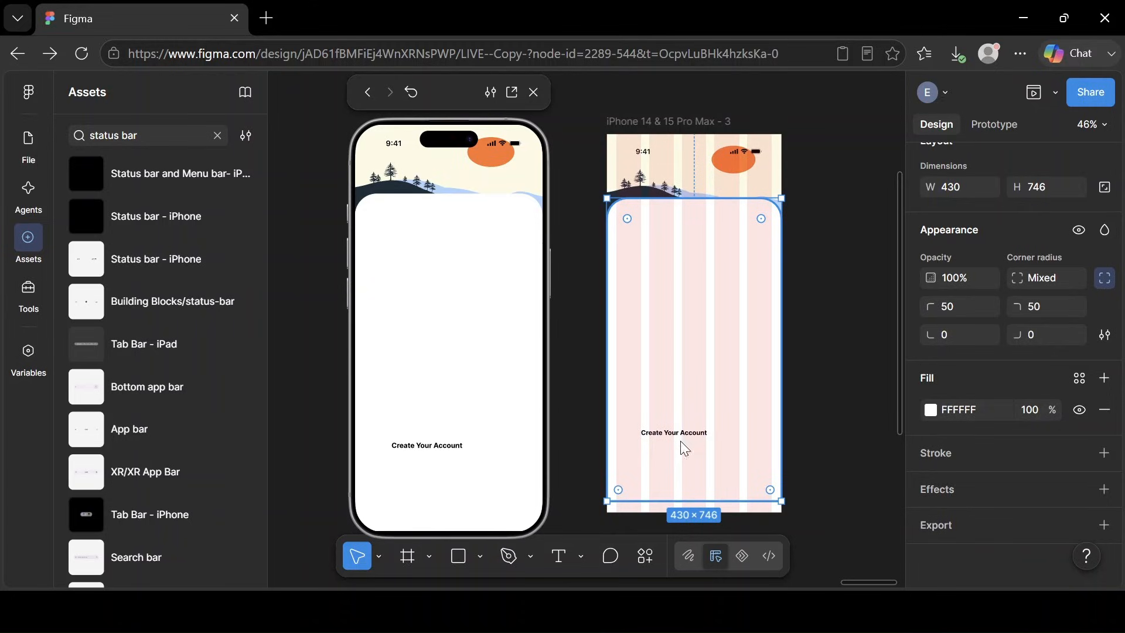
key(ctrl+z)
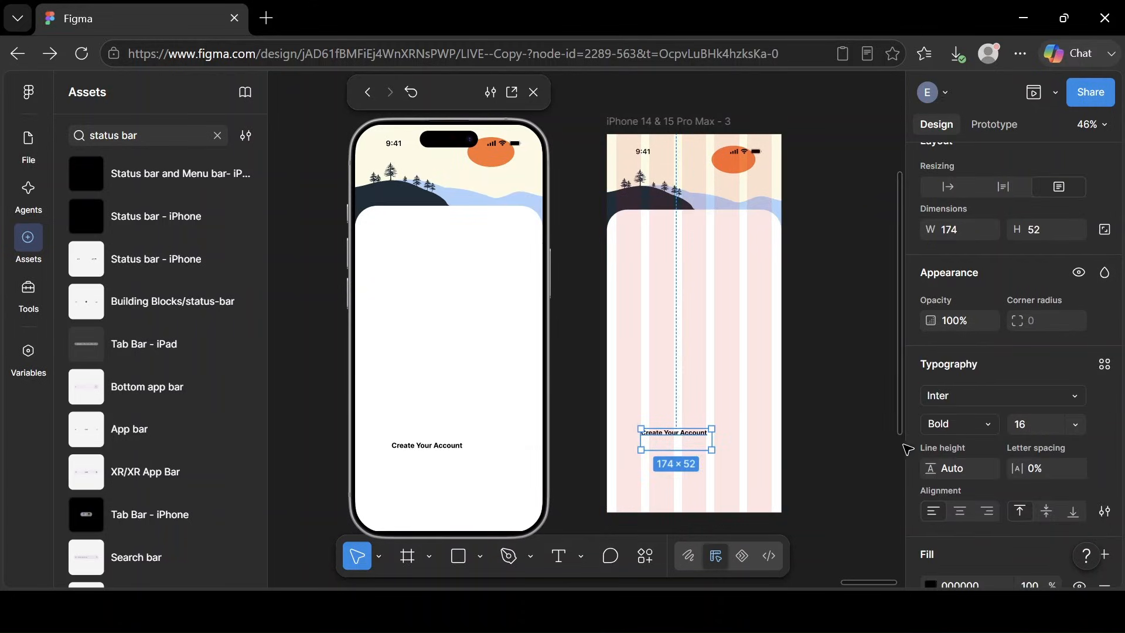
scroll(1054, 438, down, 3)
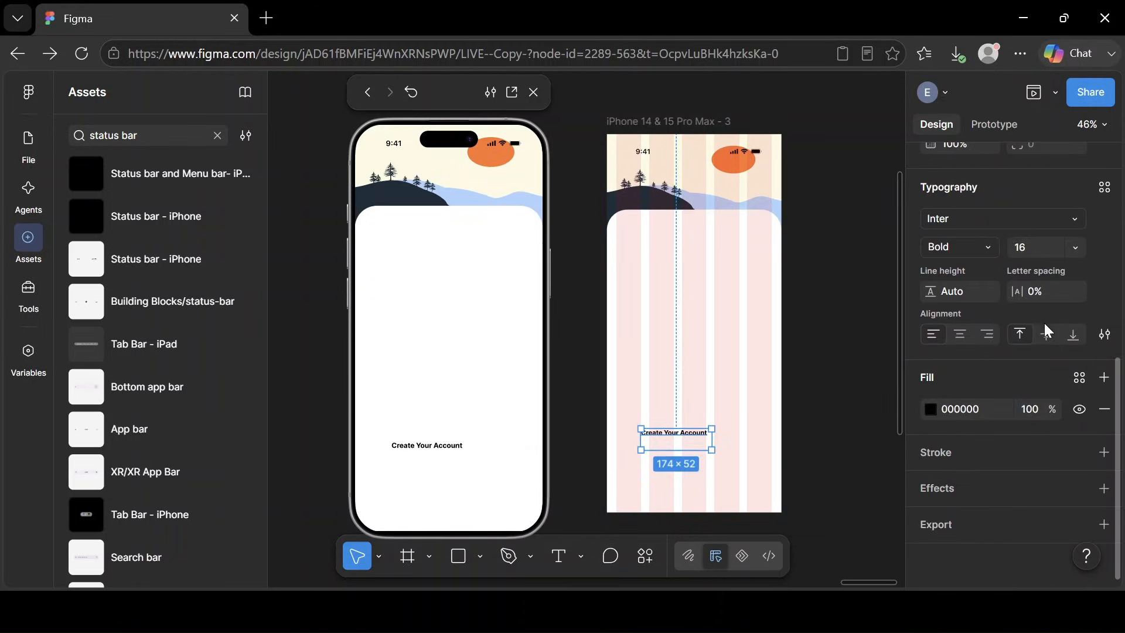
click(1078, 248)
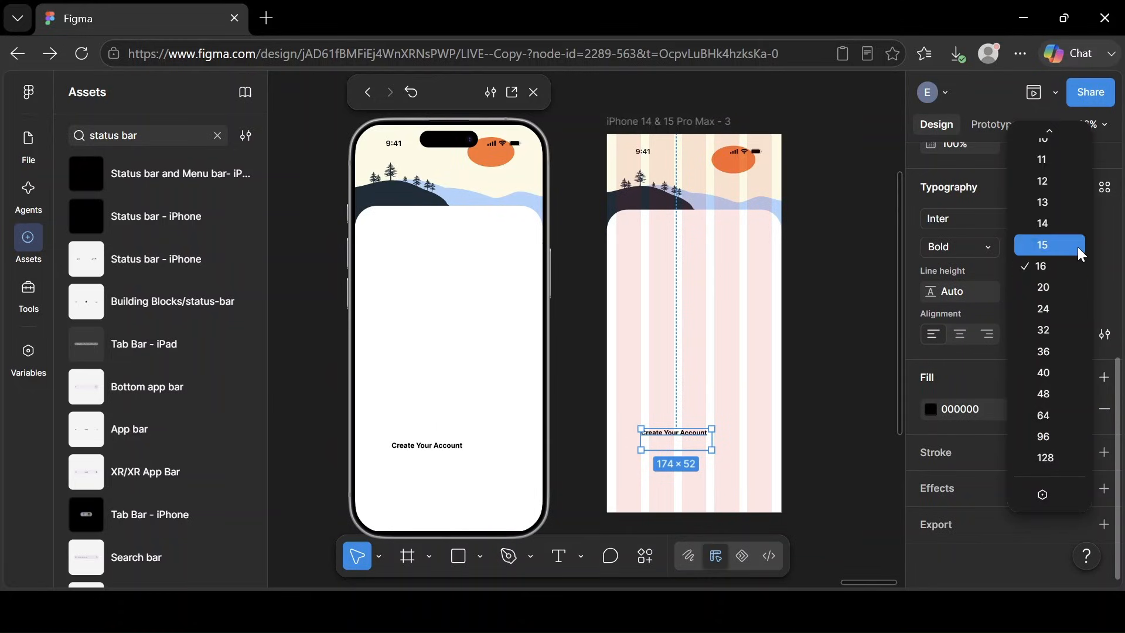
click(1055, 309)
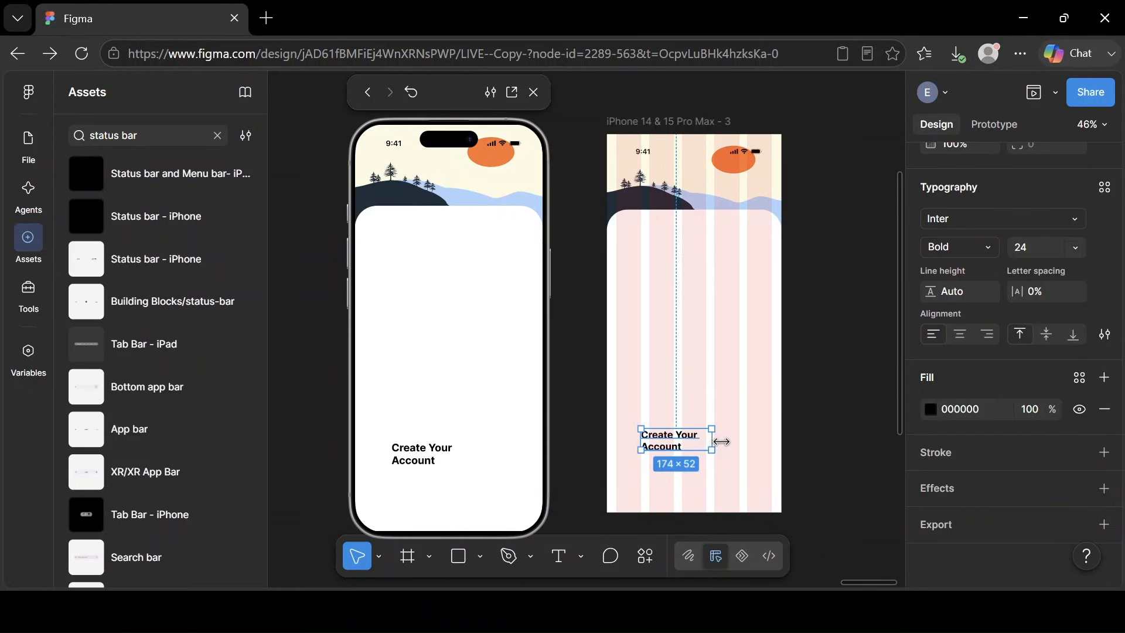
Fit the "Create Your Account" text box to one line at about 246 × 29 and nudge it slightly upward.
drag(721, 442, 742, 447)
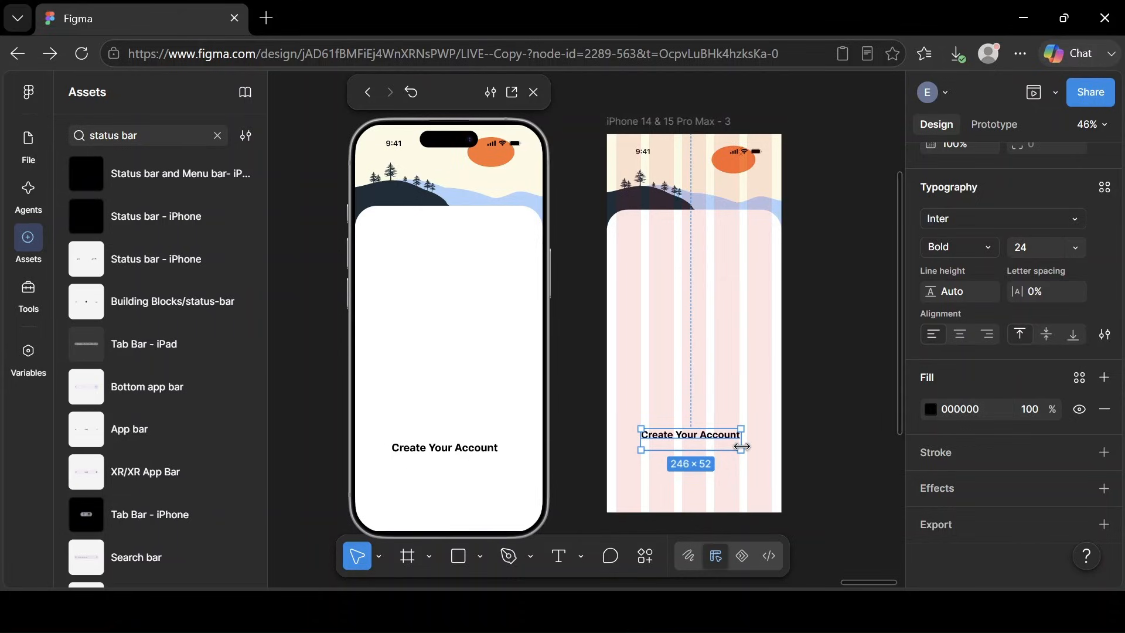
double_click(715, 446)
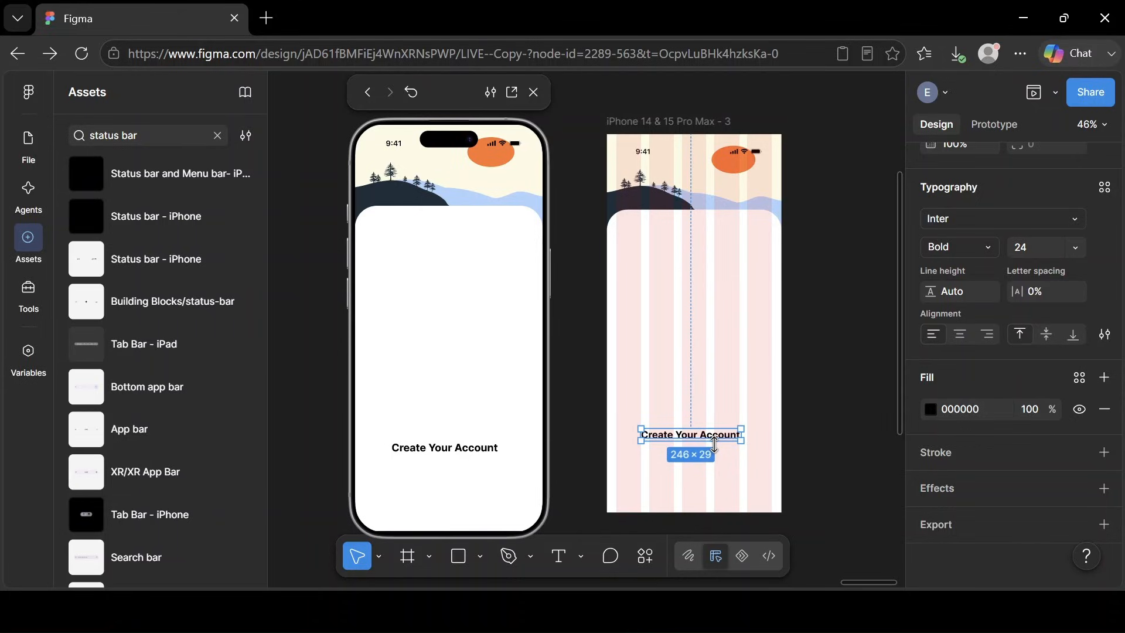
key(shift+Up)
key(shift+Up)
key(shift+Up)
key(shift+Up)
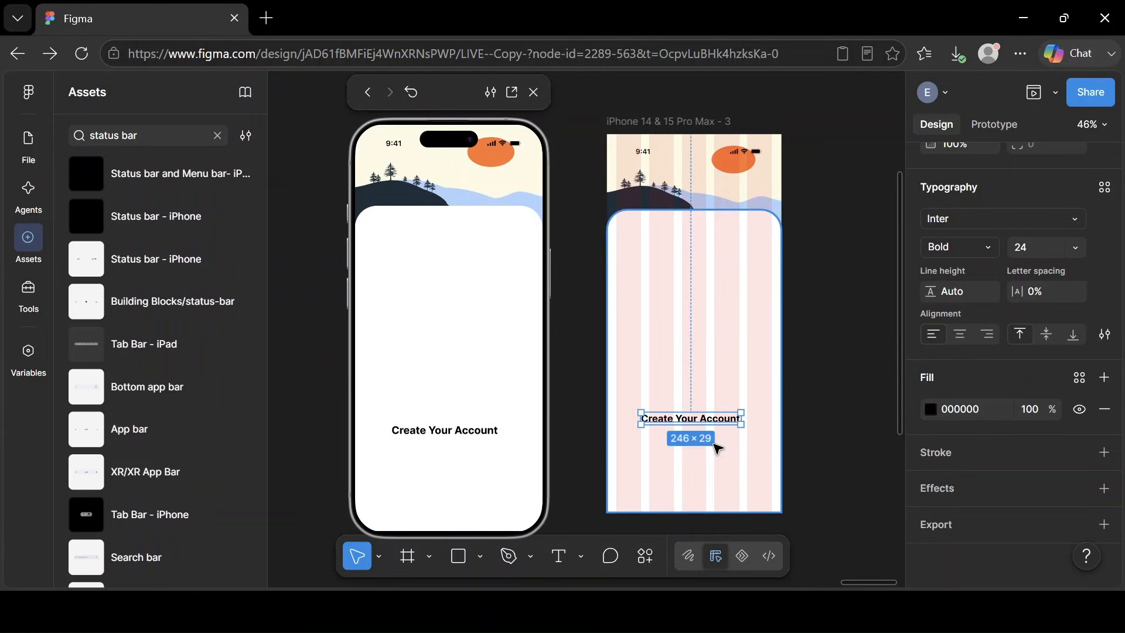
key(shift+Up)
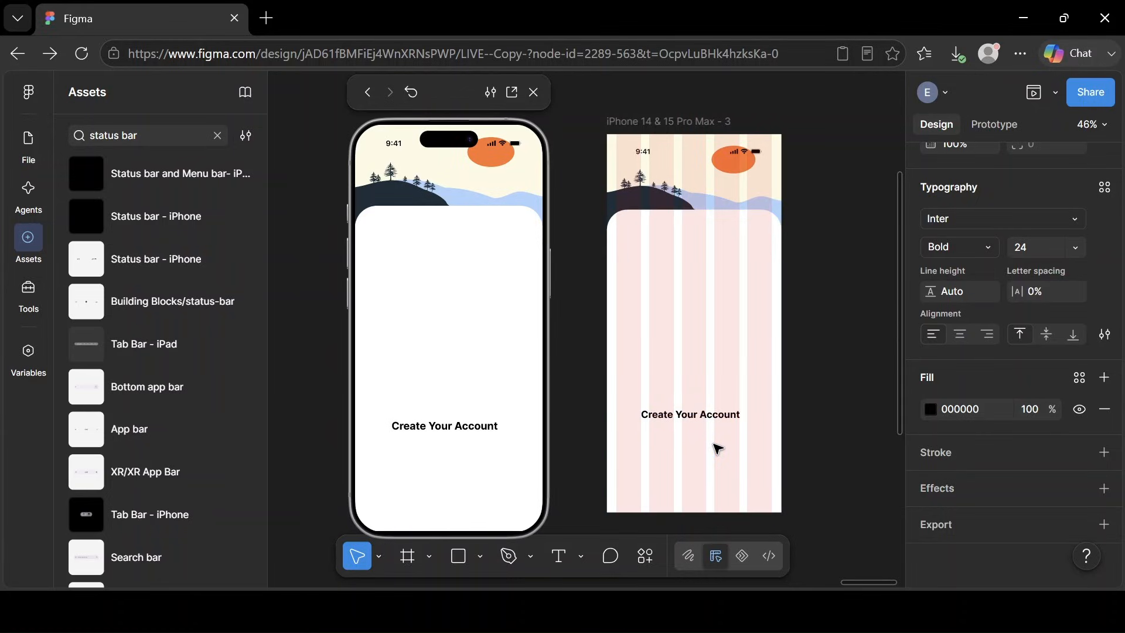
Move the "Create Your Account" heading to the upper part of the white panel, centred horizontally at Y 243.
drag(707, 417, 697, 251)
scroll(1017, 299, up, 6)
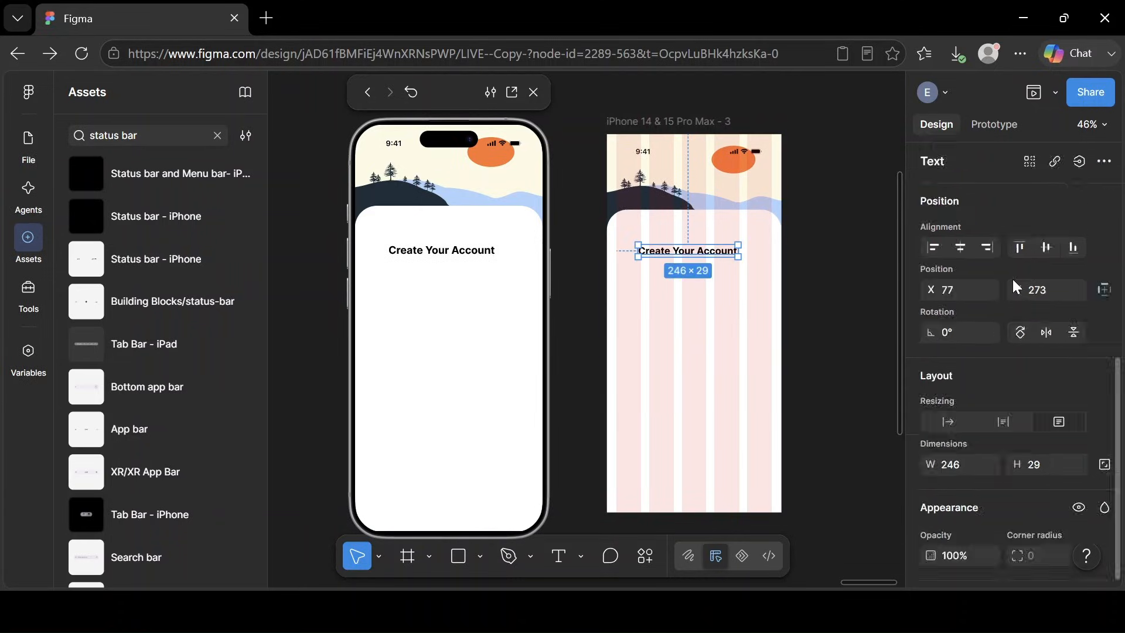
click(962, 248)
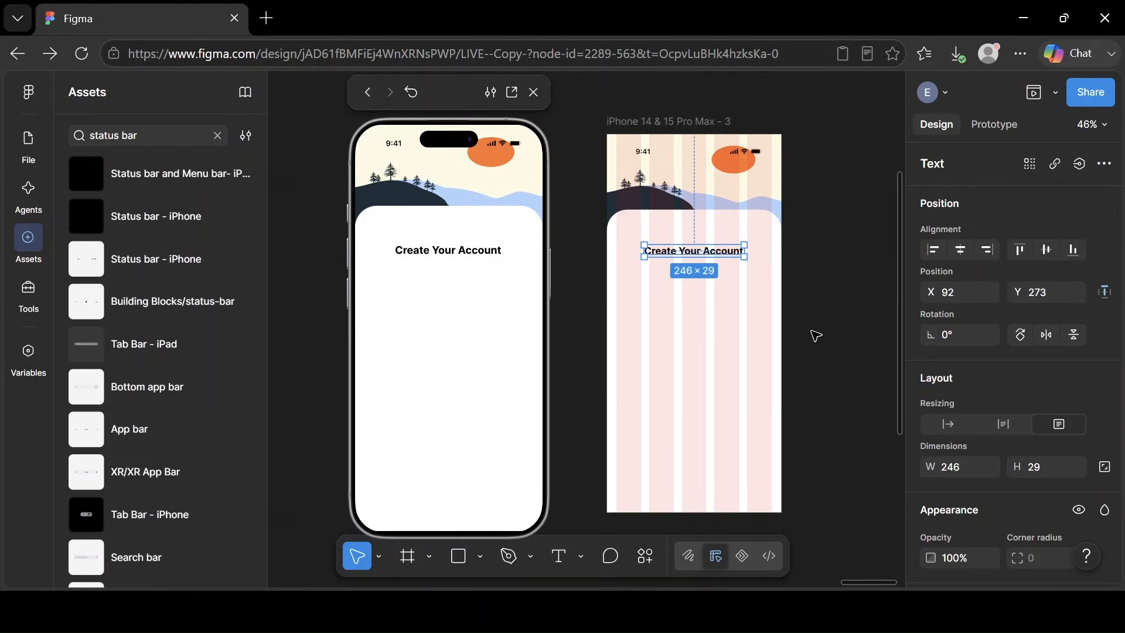
key(shift+Up)
key(shift+Up)
key(shift+Up)
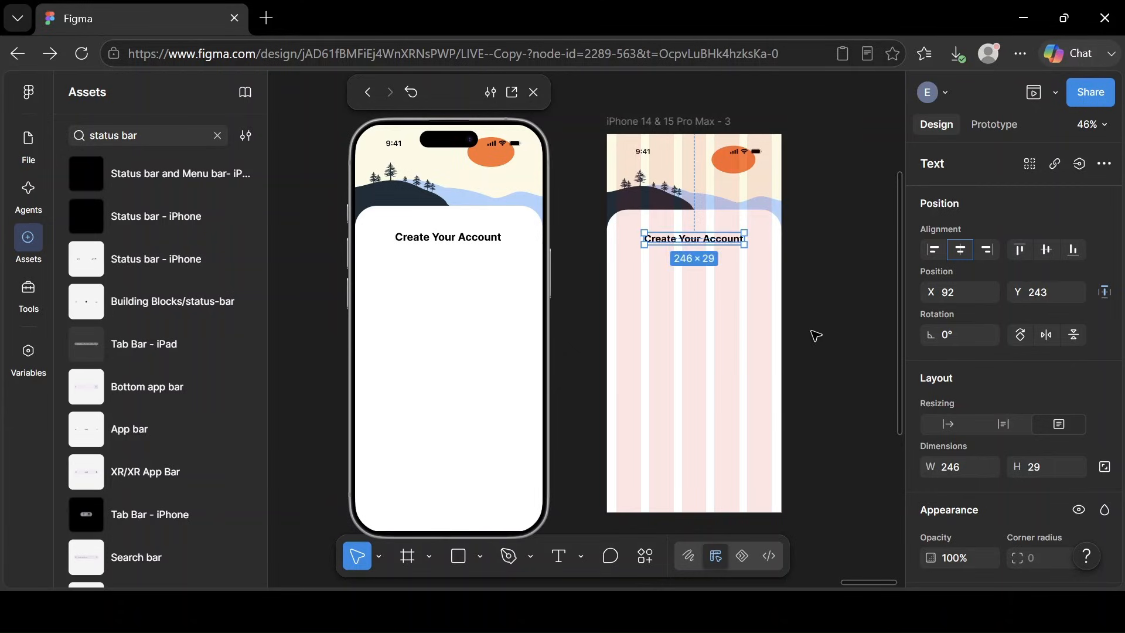
Duplicate the heading directly below itself at Y 273 and replace the copy's text with "Sig Up to get strated".
key(ctrl+d)
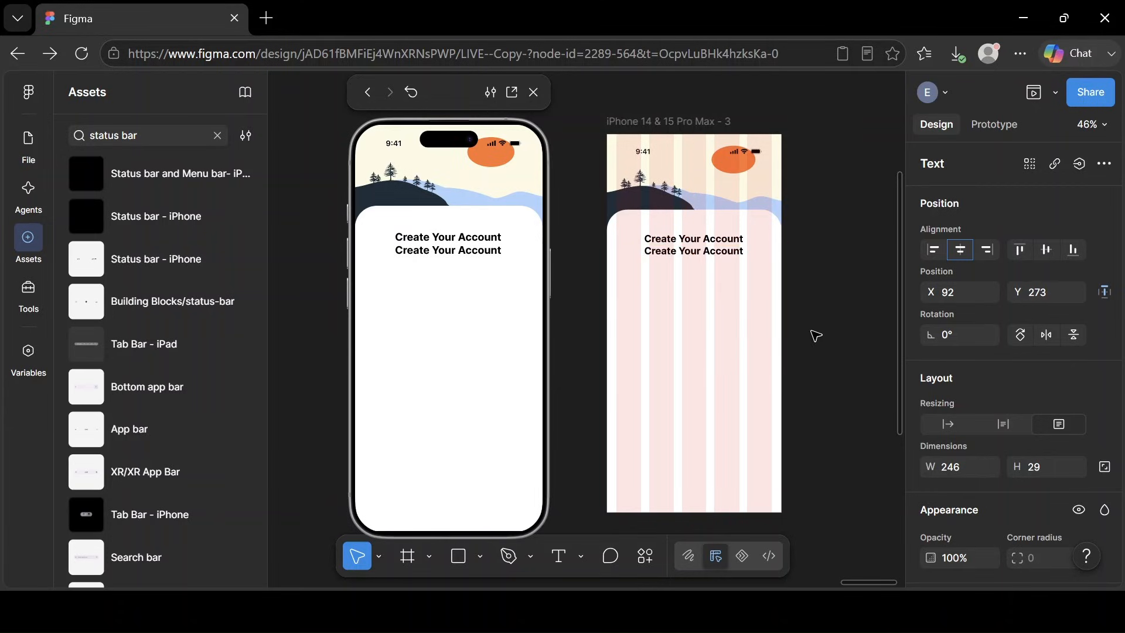
double_click(709, 253)
key(BackSpace)
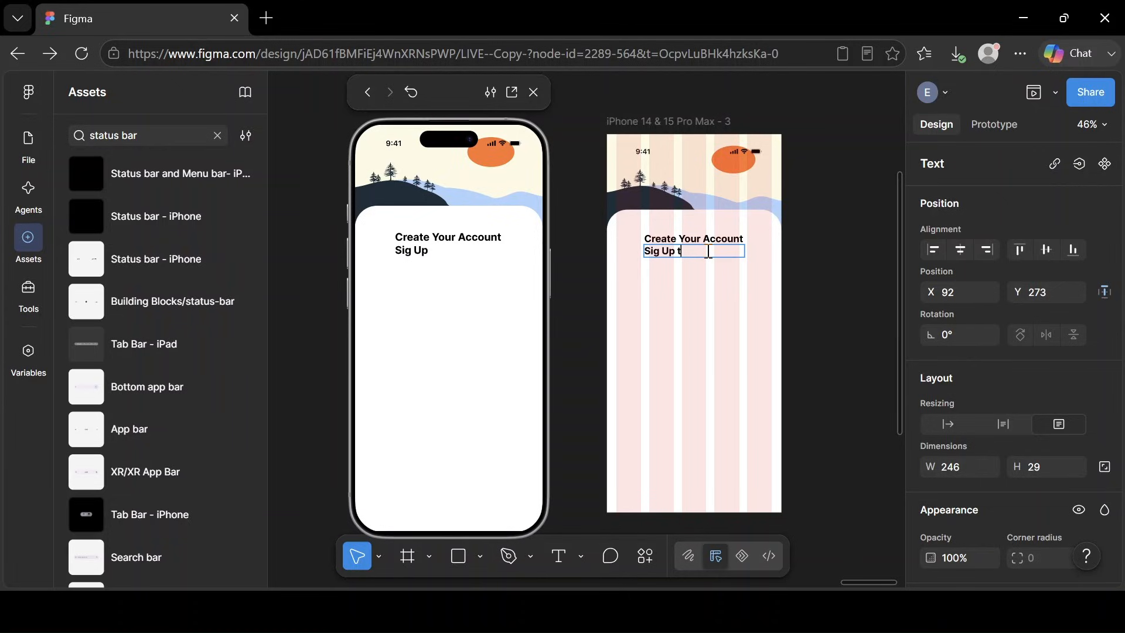
text(get strated)
key(Escape)
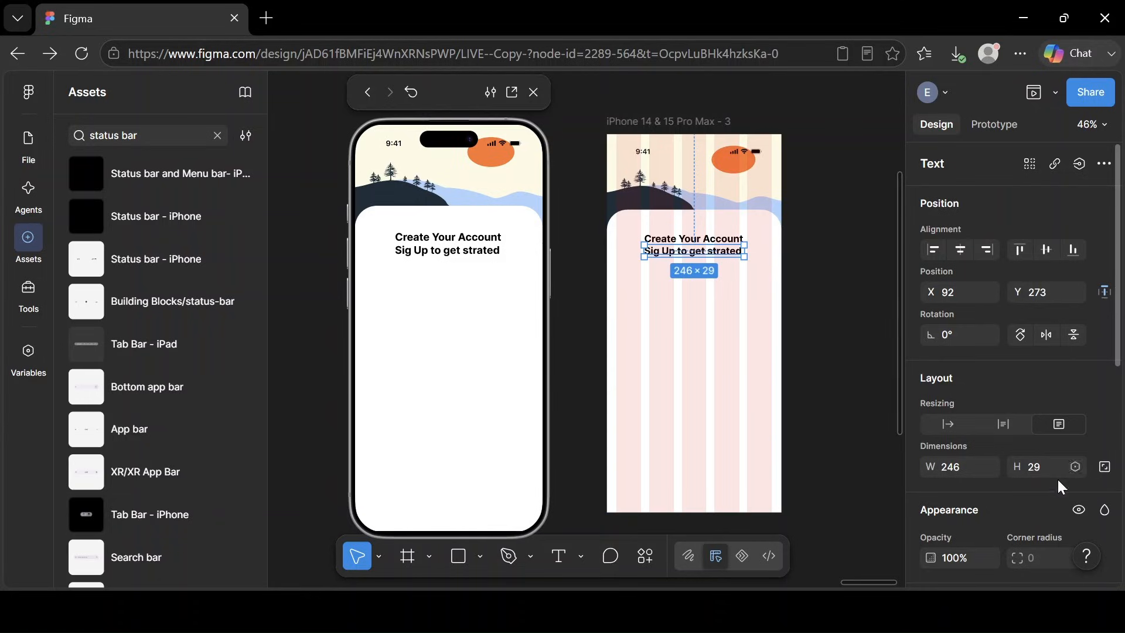
Set the font size of the subtitle under the heading to 16.
scroll(1060, 472, down, 5)
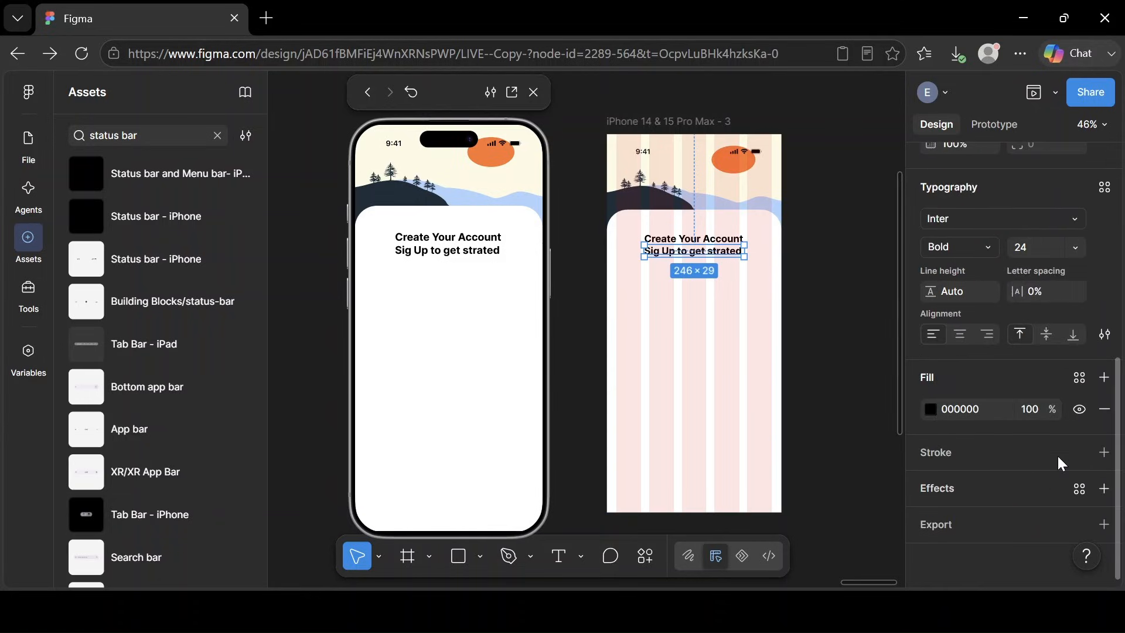
click(1073, 251)
click(1053, 267)
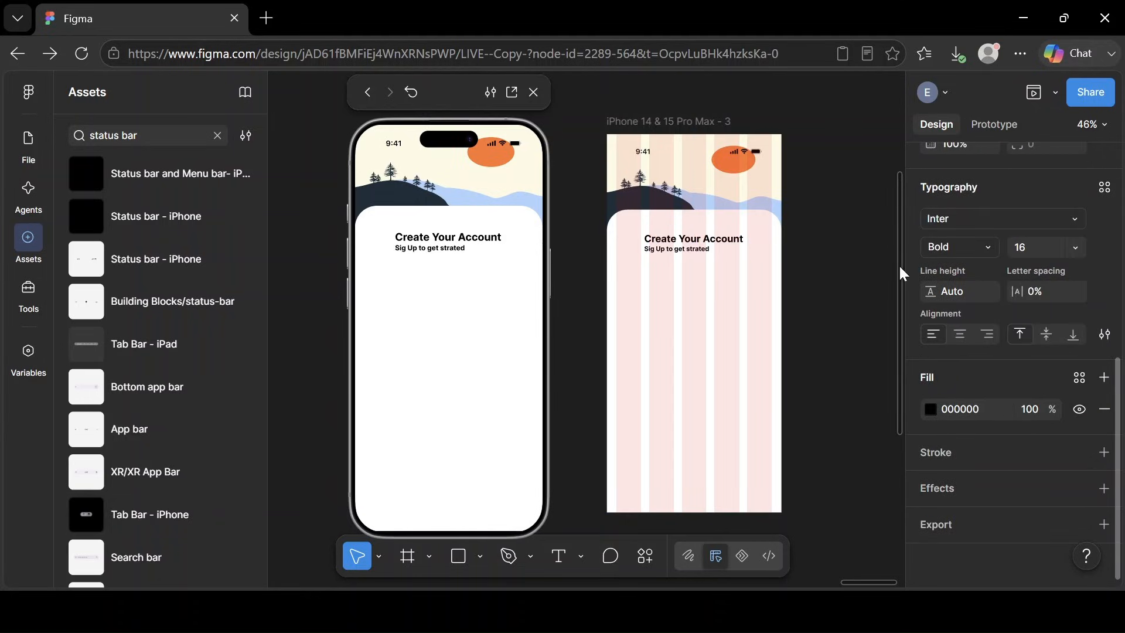
Correct the misspelled last word of the subtitle to "started" using the spelling suggestion.
double_click(697, 253)
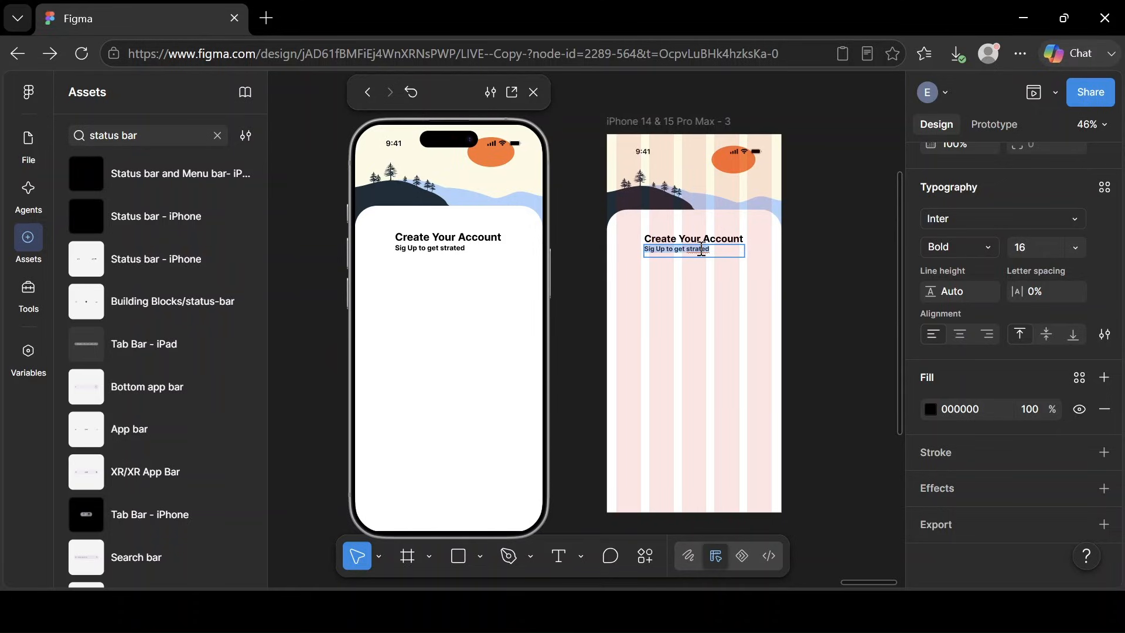
click(702, 251)
right_click(701, 250)
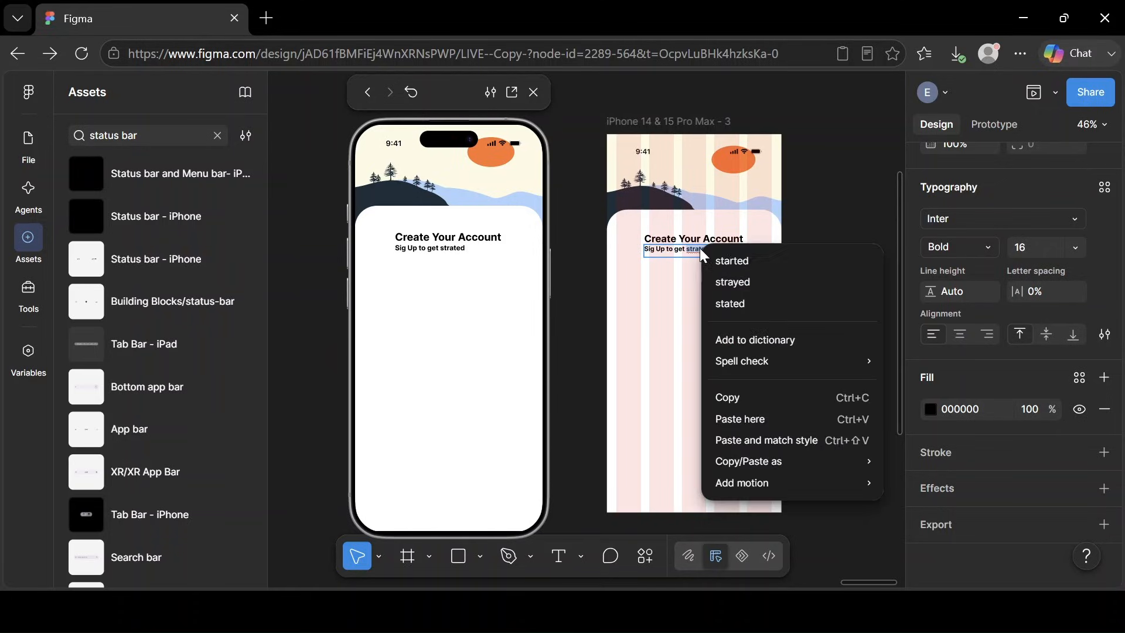
click(736, 262)
key(Escape)
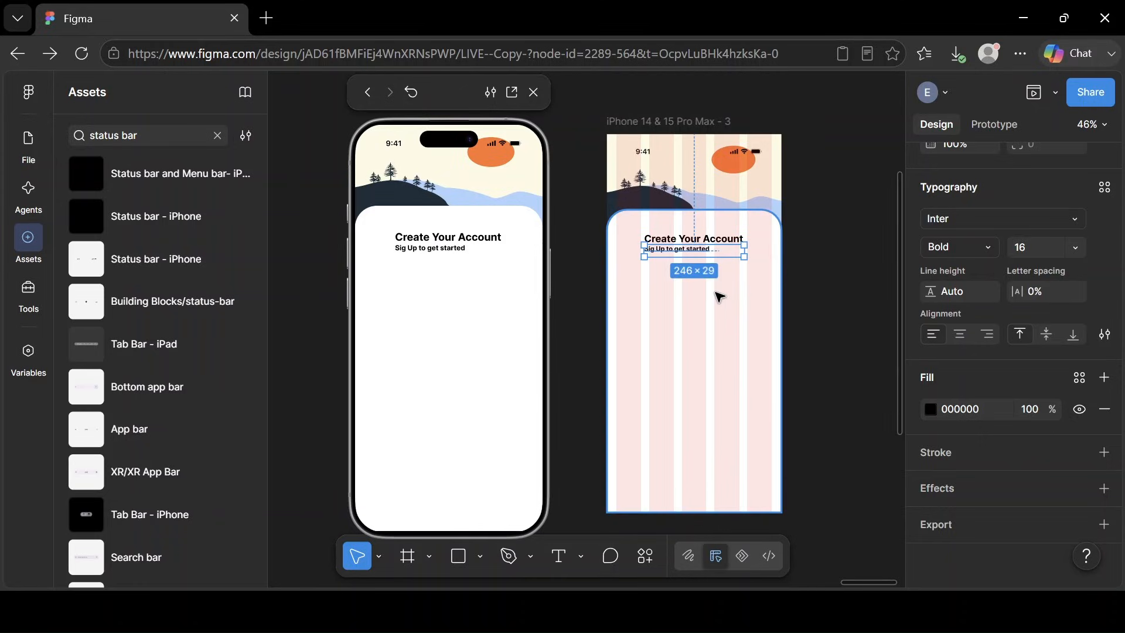
Set the subtitle's font weight to Medium and its fill to the page's grey 6E6E6E.
click(991, 248)
click(962, 207)
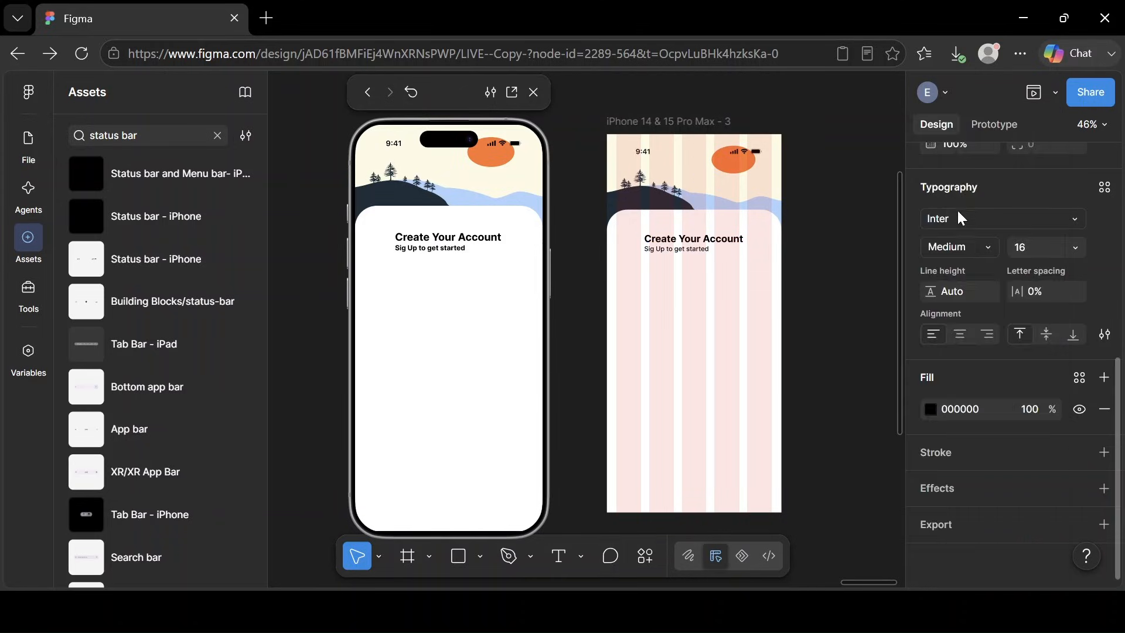
click(930, 410)
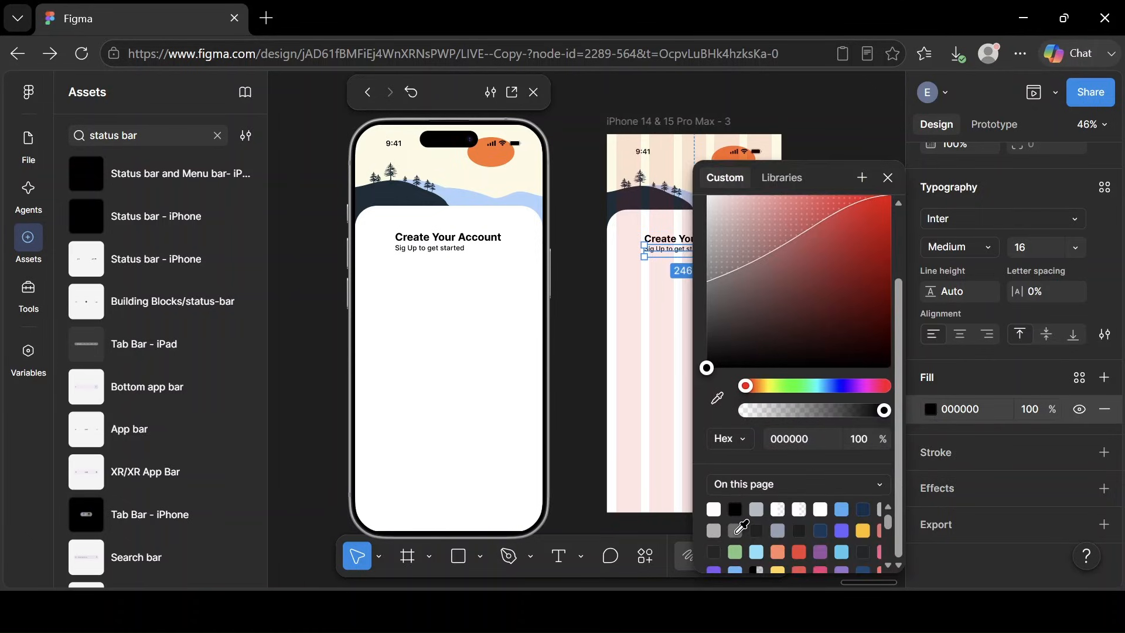
click(737, 528)
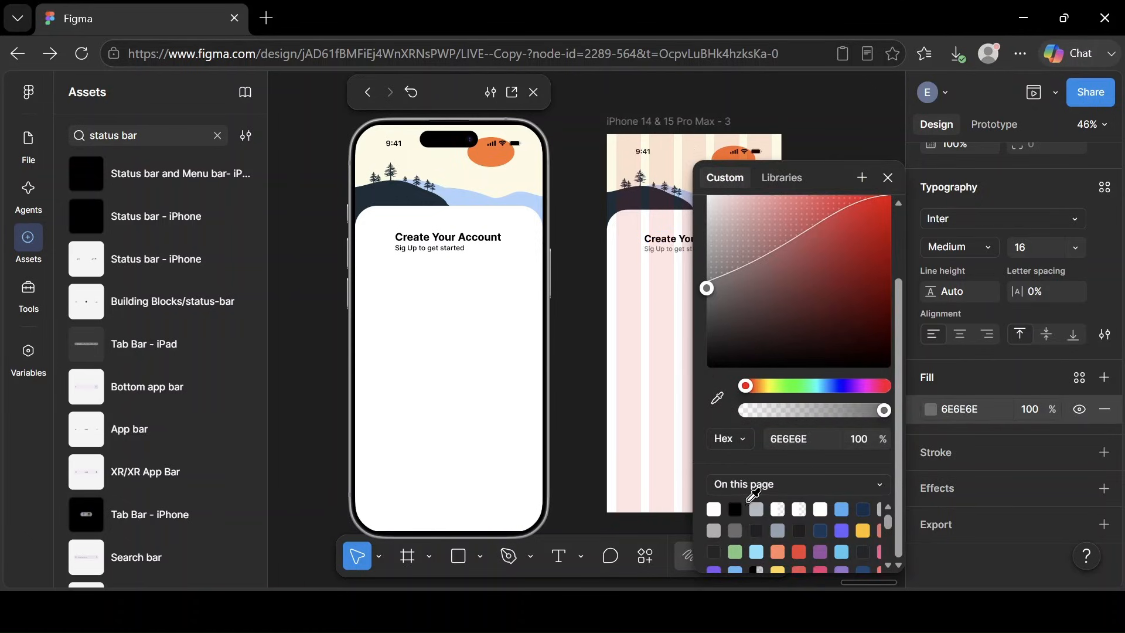
click(886, 179)
Shrink the subtitle's text box to about 166 × 18 and centre it horizontally in the frame.
drag(746, 256, 693, 250)
scroll(1034, 286, up, 7)
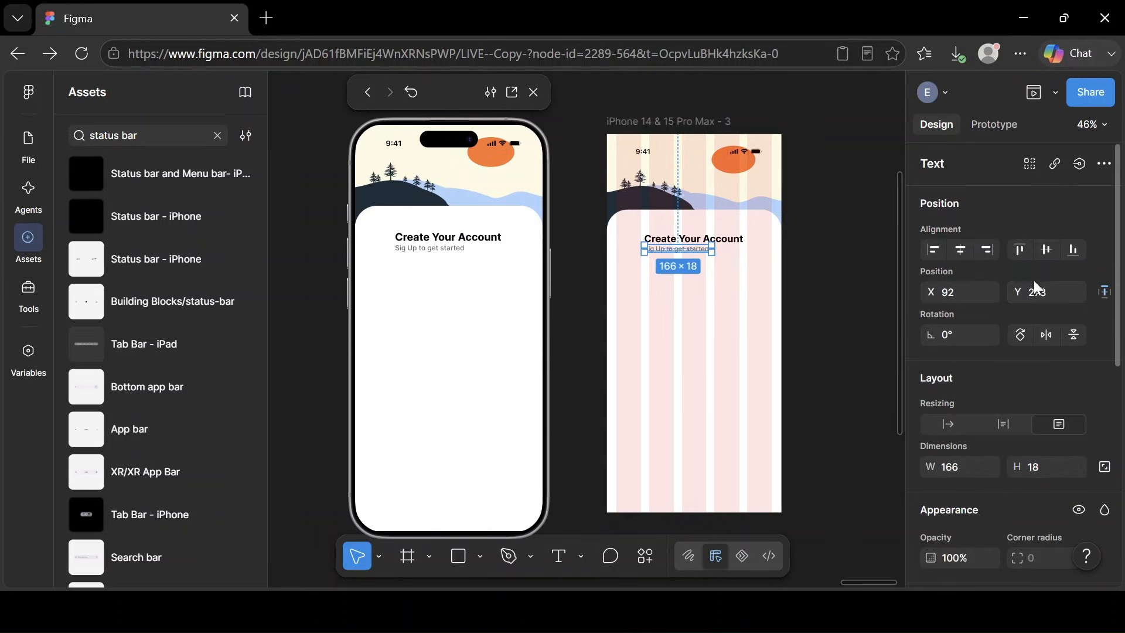
click(958, 247)
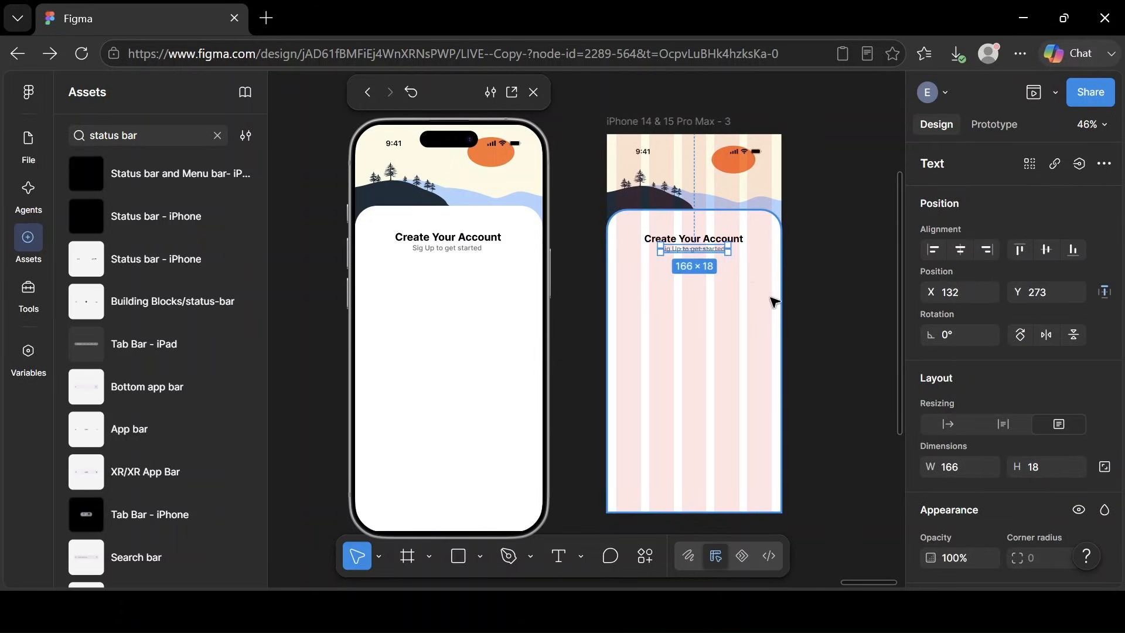
Combine the heading and subtitle in a vertical auto layout frame with a gap of 8.
shift+click(740, 238)
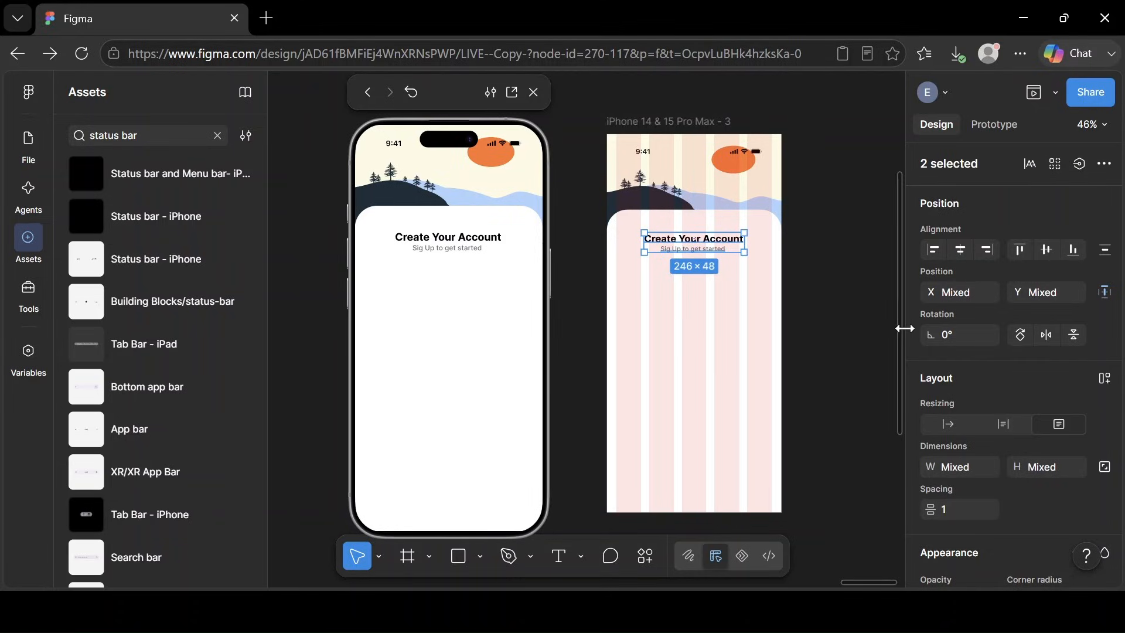
key(shift+a)
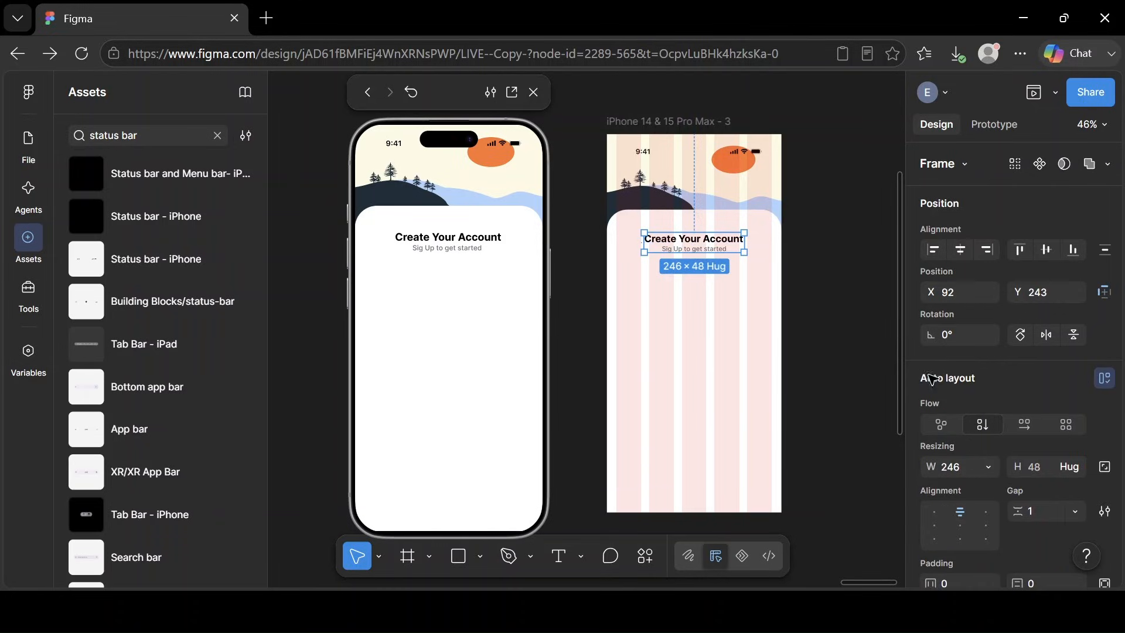
click(1038, 511)
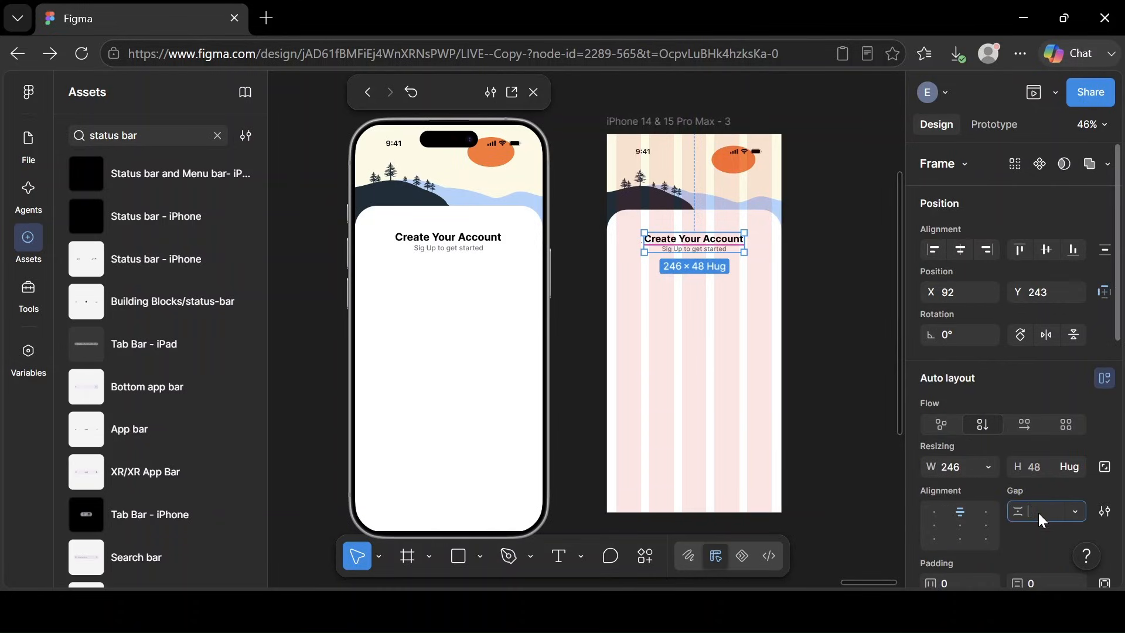
text(8)
key(Return)
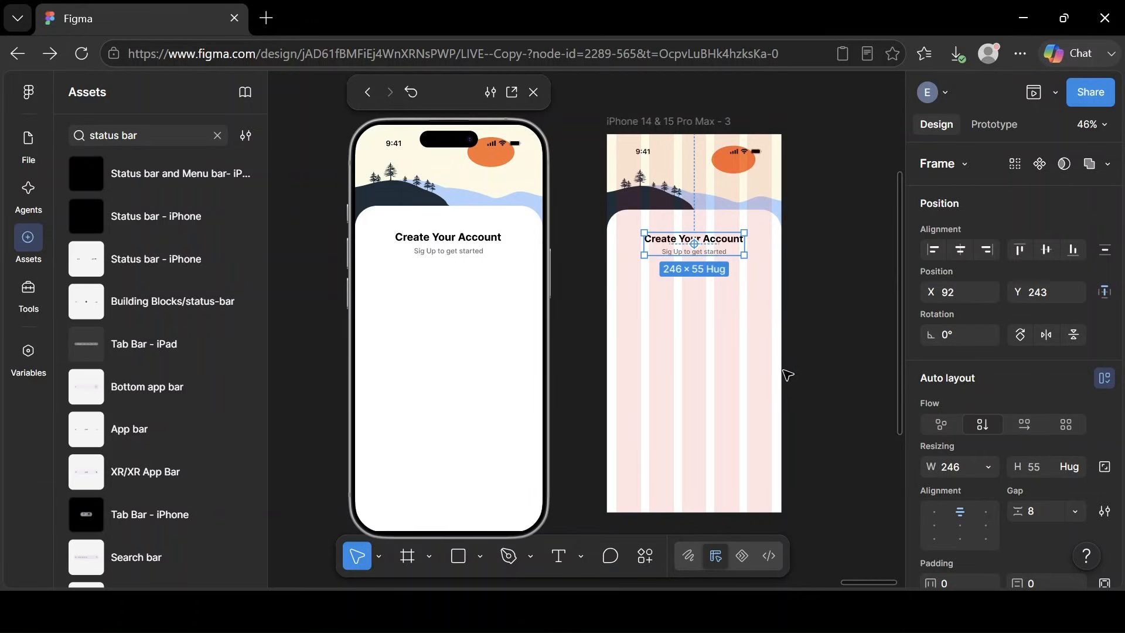
Add a "Sign Up with Google" text below the subtitle and widen its box to about 179 so it fits one line.
key(t)
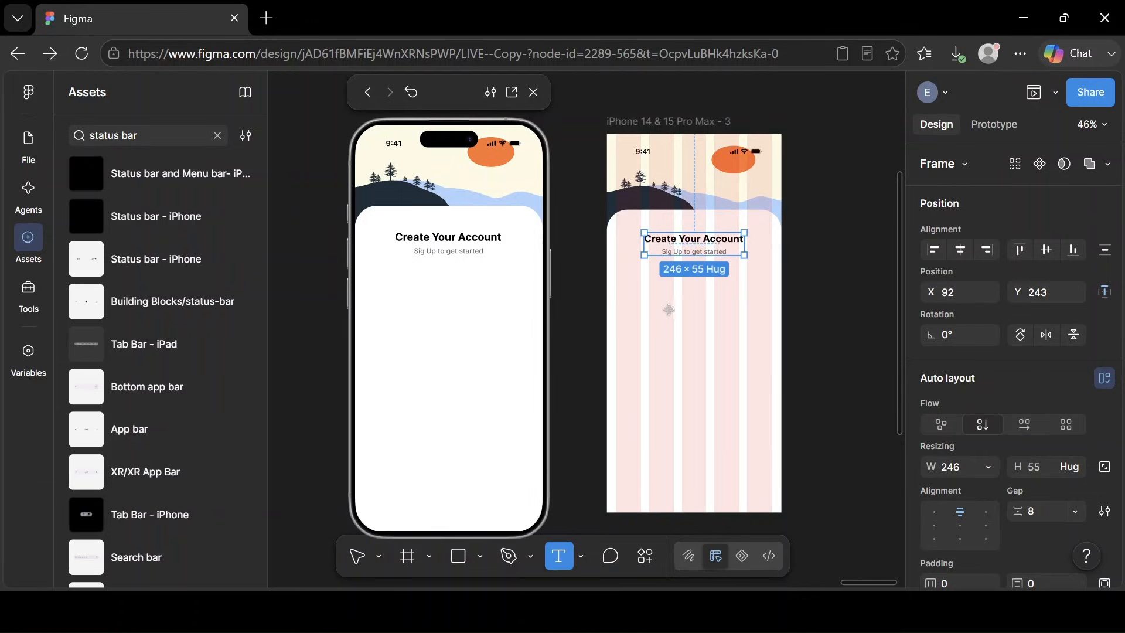
click(709, 307)
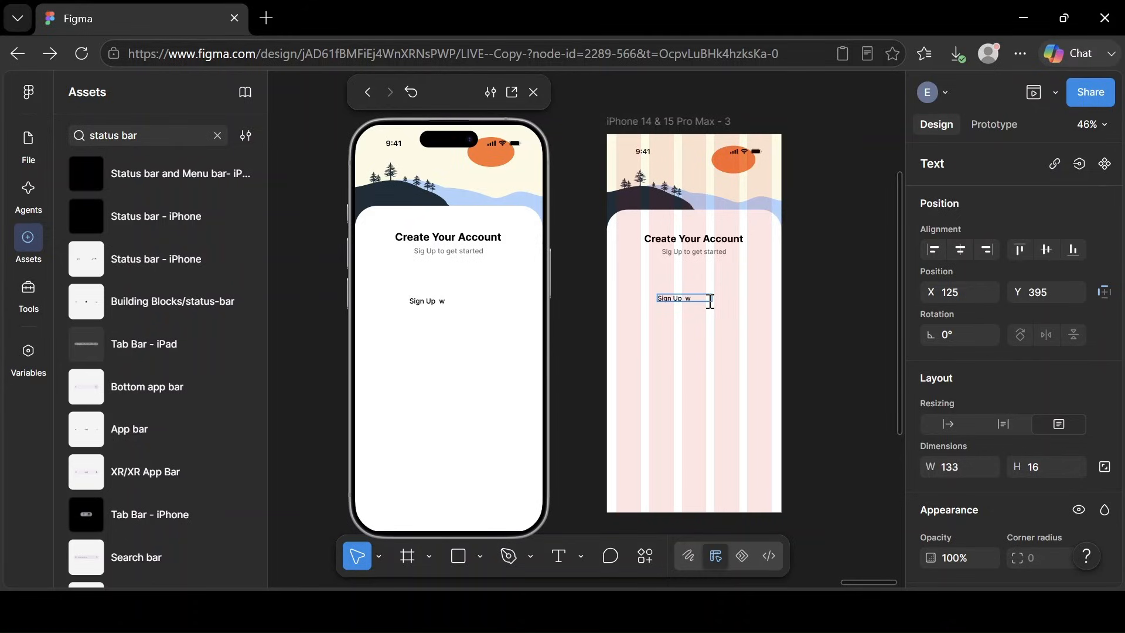
text(h Google)
key(Escape)
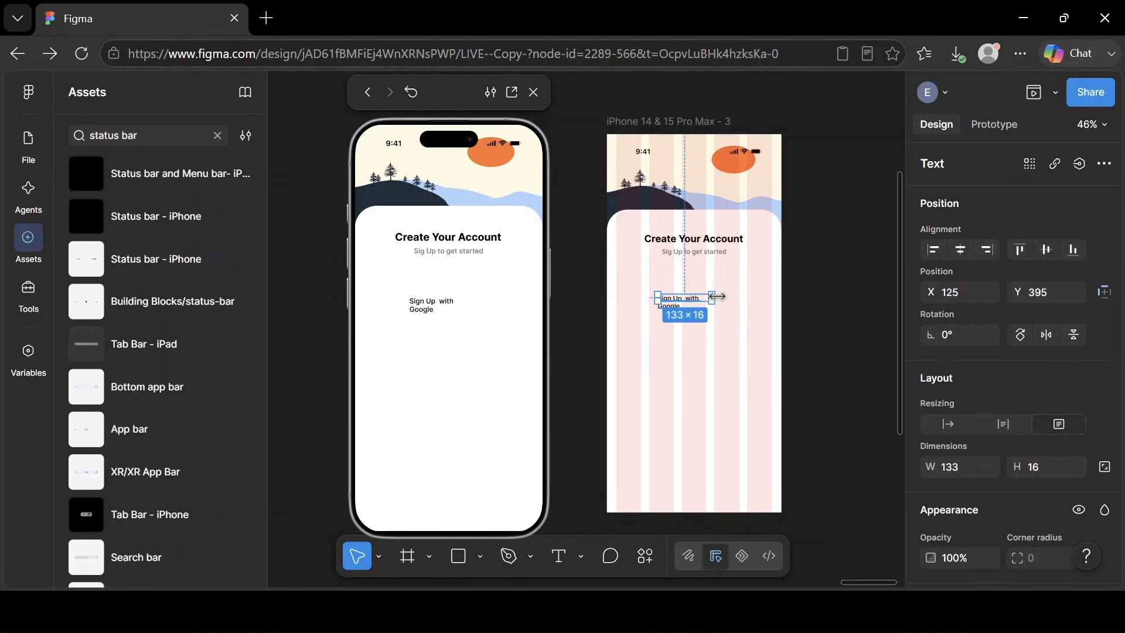
drag(717, 296, 733, 297)
Set the "Sign Up with Google" text to Bold and narrow its box to about 168.
scroll(1033, 491, down, 6)
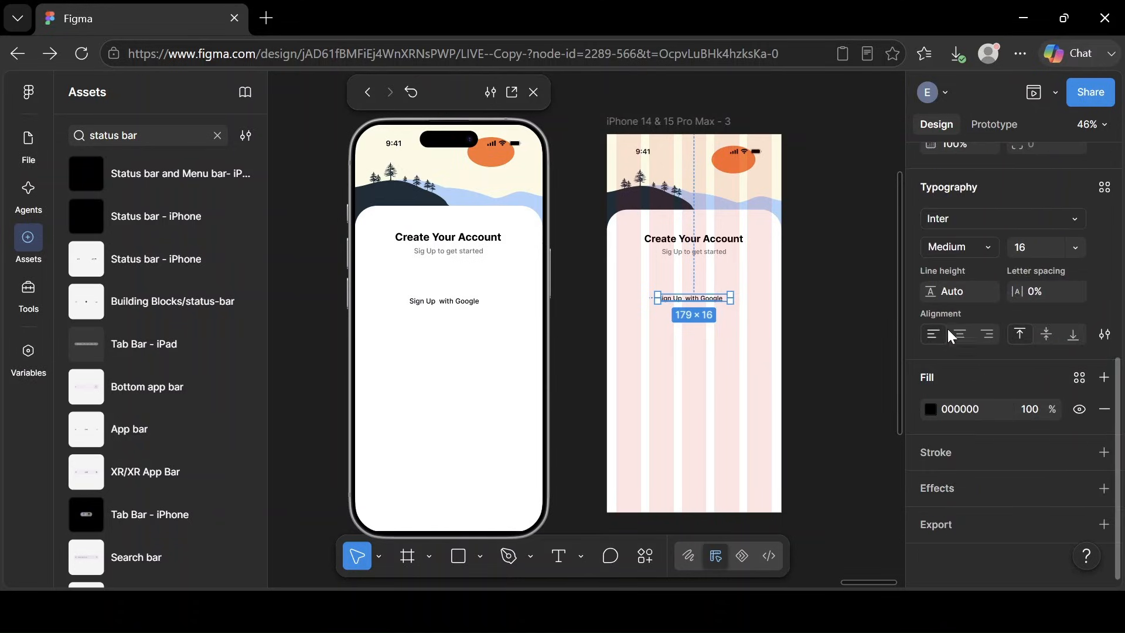
click(990, 243)
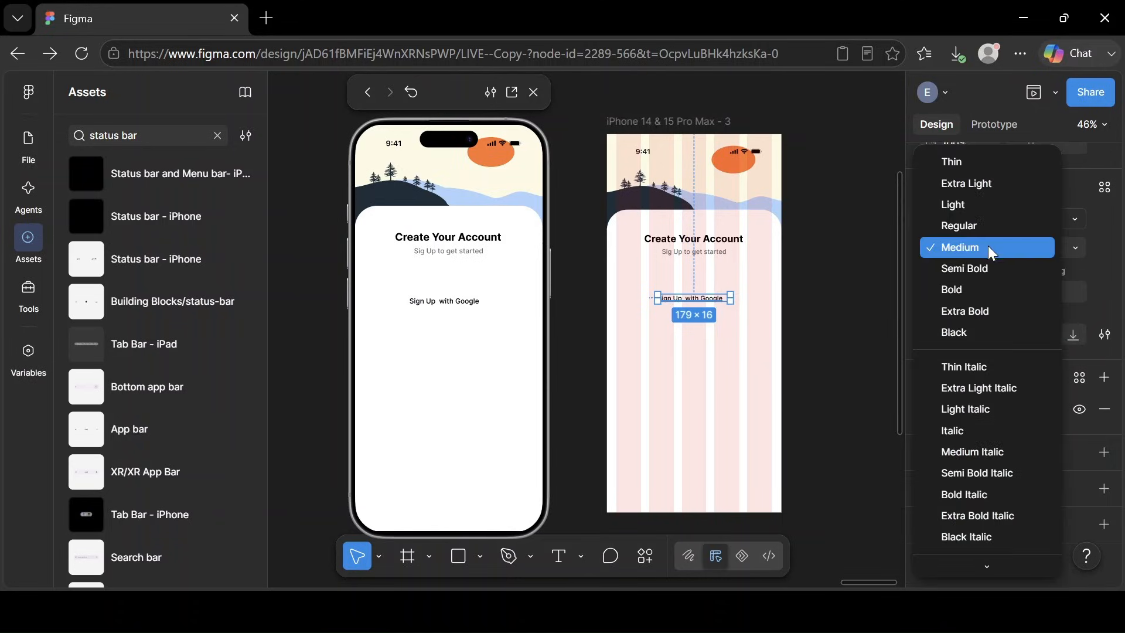
click(954, 291)
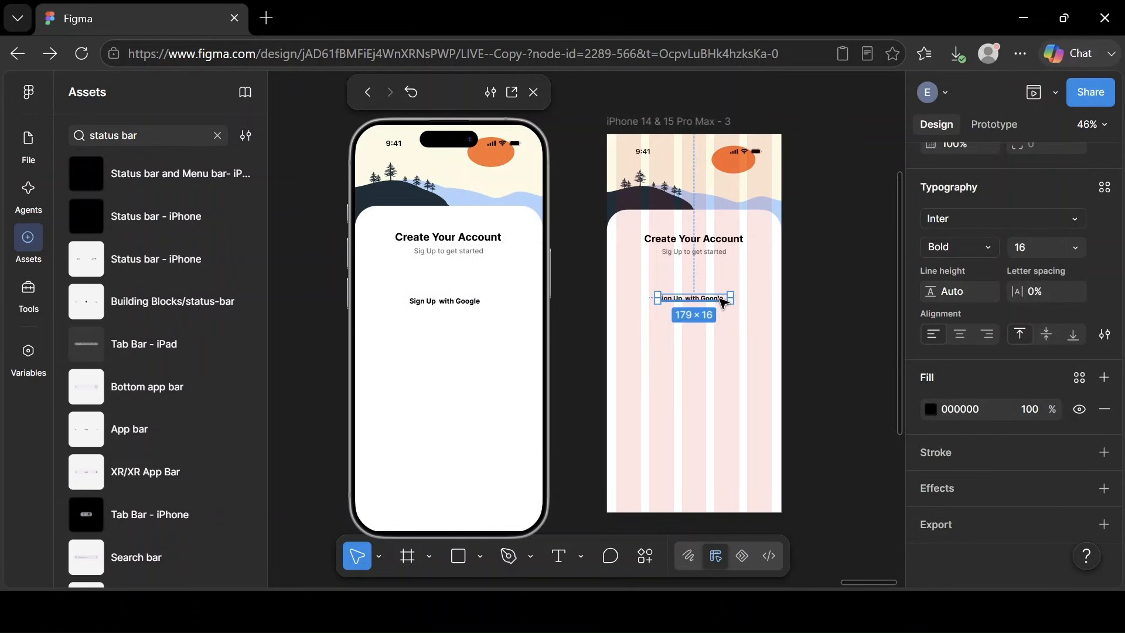
drag(732, 297, 727, 298)
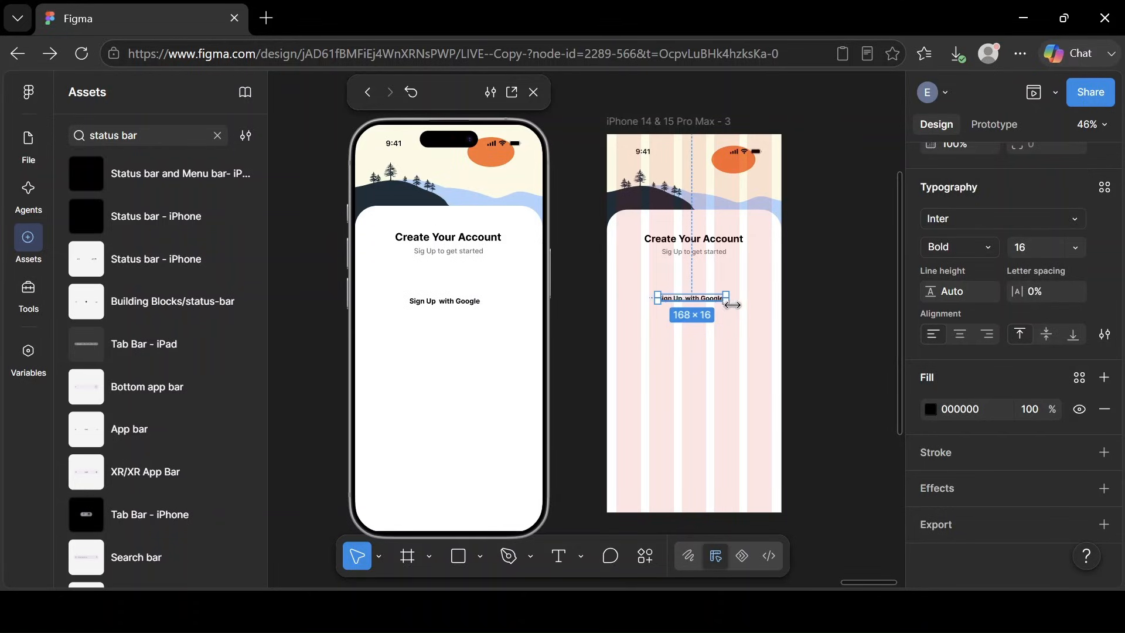
Find the multicolour Google logo with the Iconify plugin and import it onto the canvas beside the phone frame.
click(647, 556)
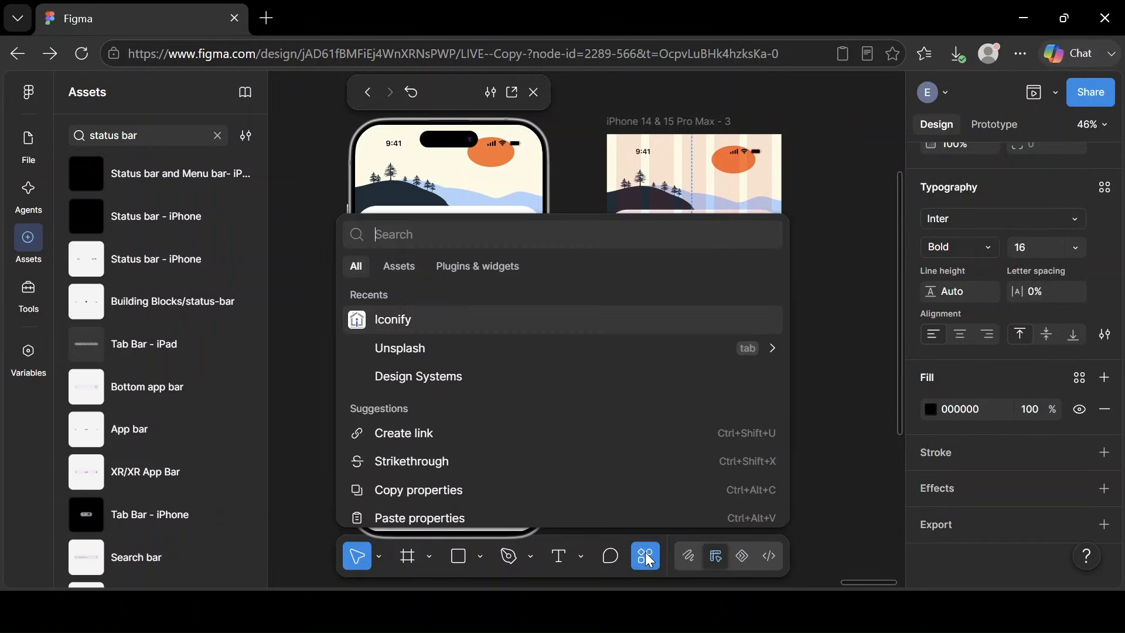
click(416, 322)
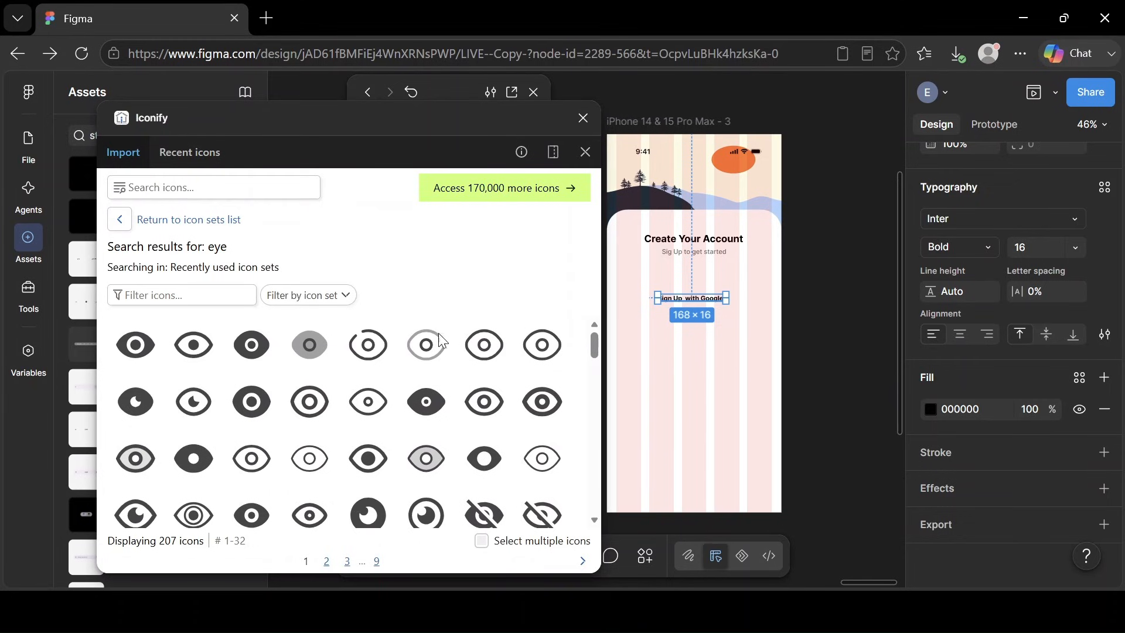
click(200, 178)
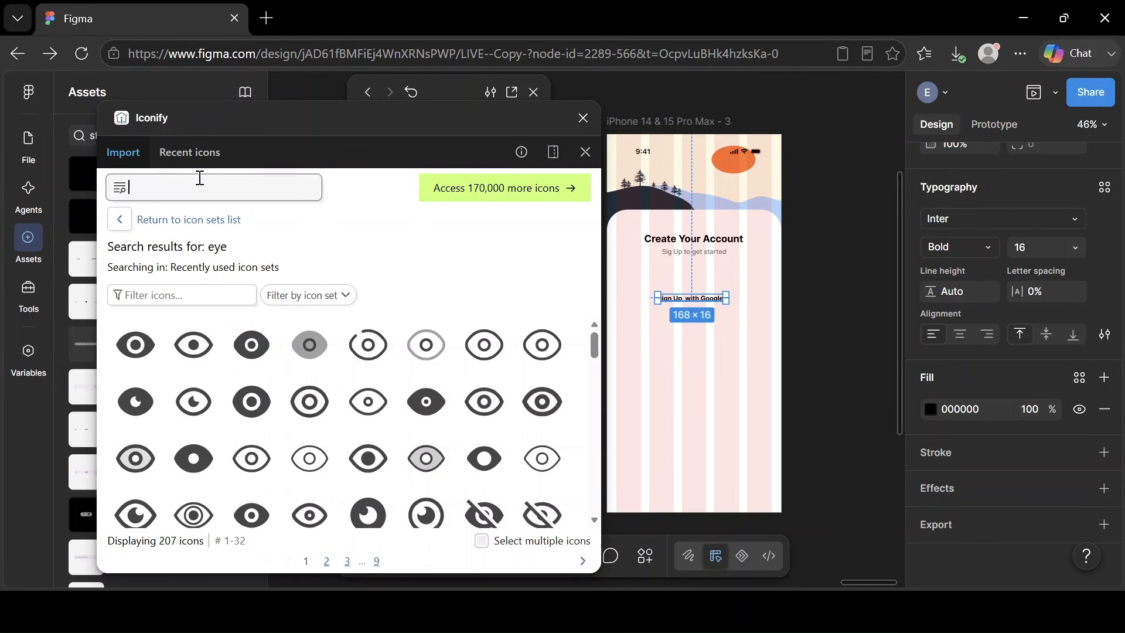
text(Goo)
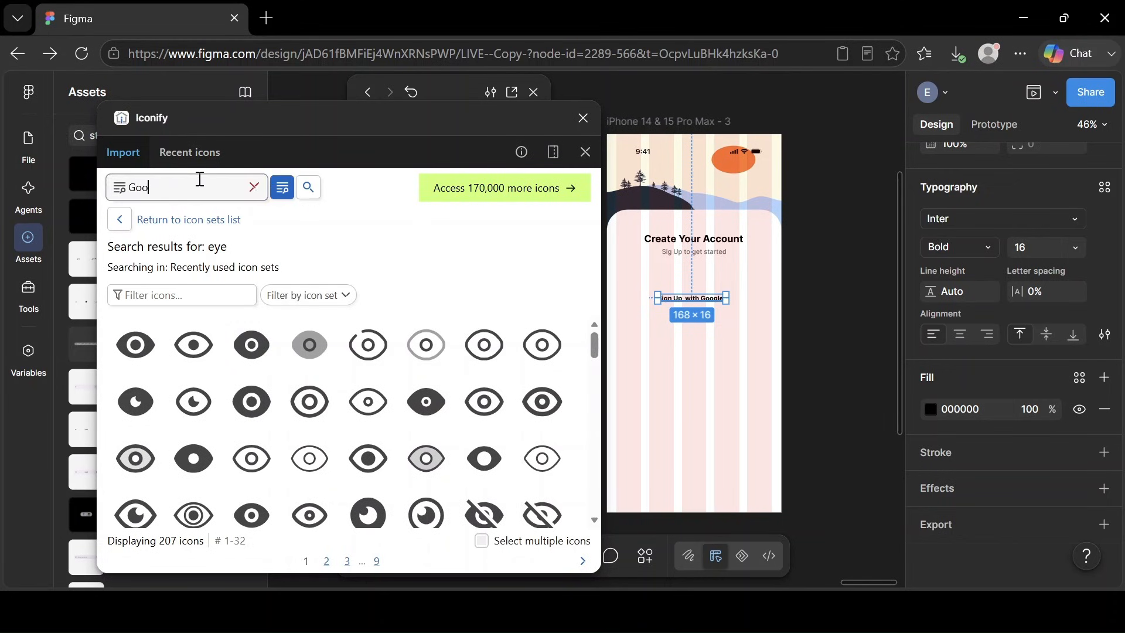
text(gle)
key(Return)
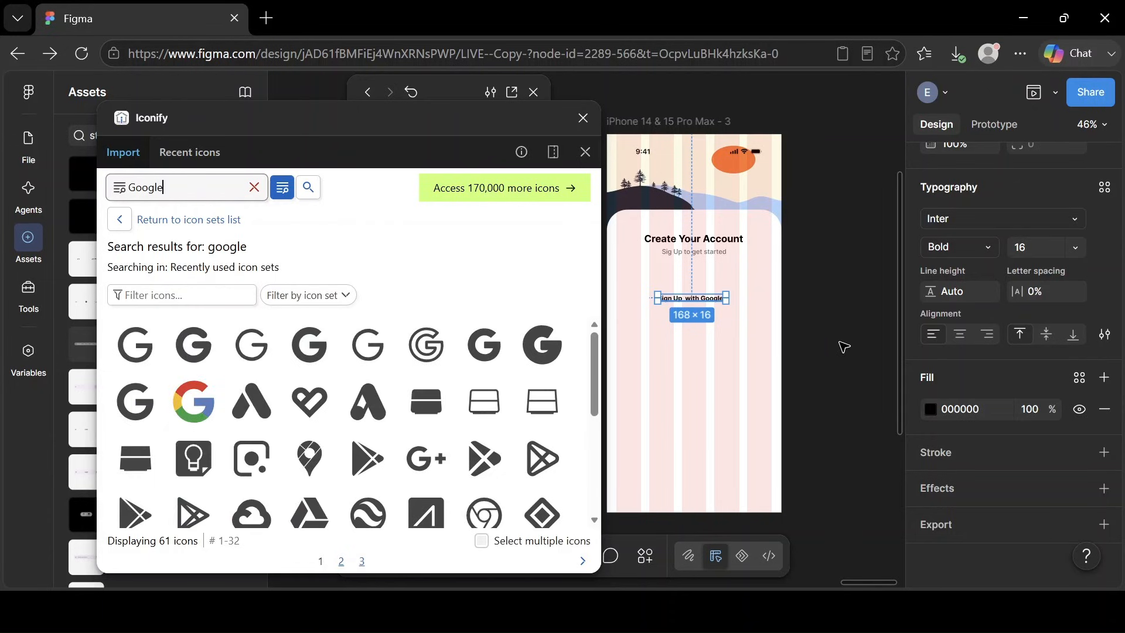
drag(197, 403, 834, 348)
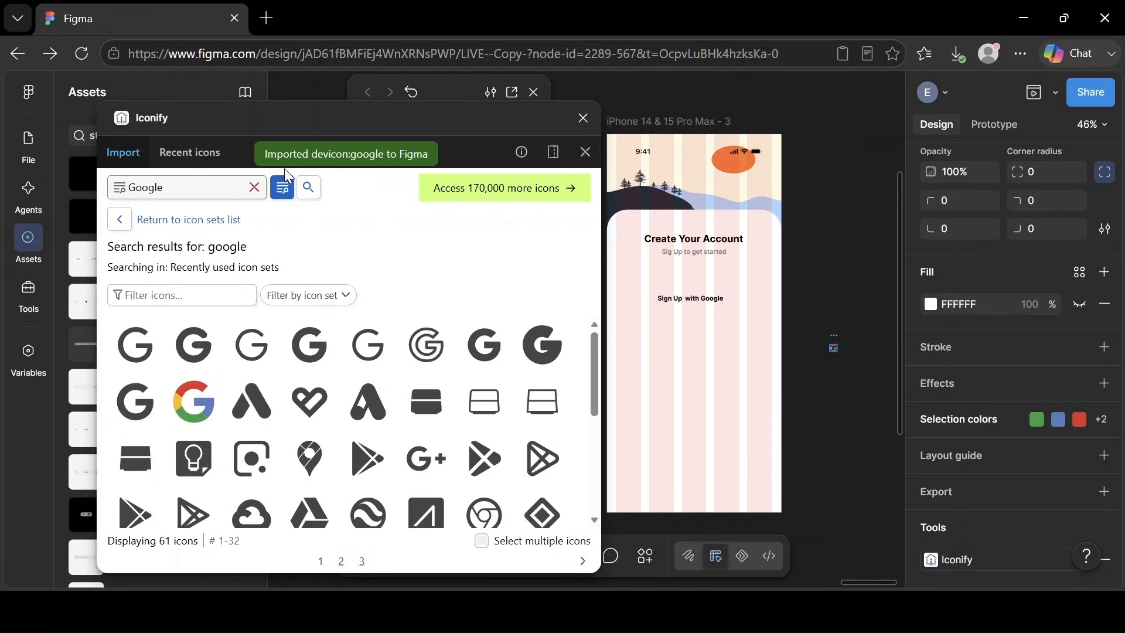
Search Iconify for Apple, import the Apple logo beside the phone frame and close the plugin.
click(226, 197)
key(BackSpace)
key(BackSpace)
key(BackSpace)
key(BackSpace)
key(BackSpace)
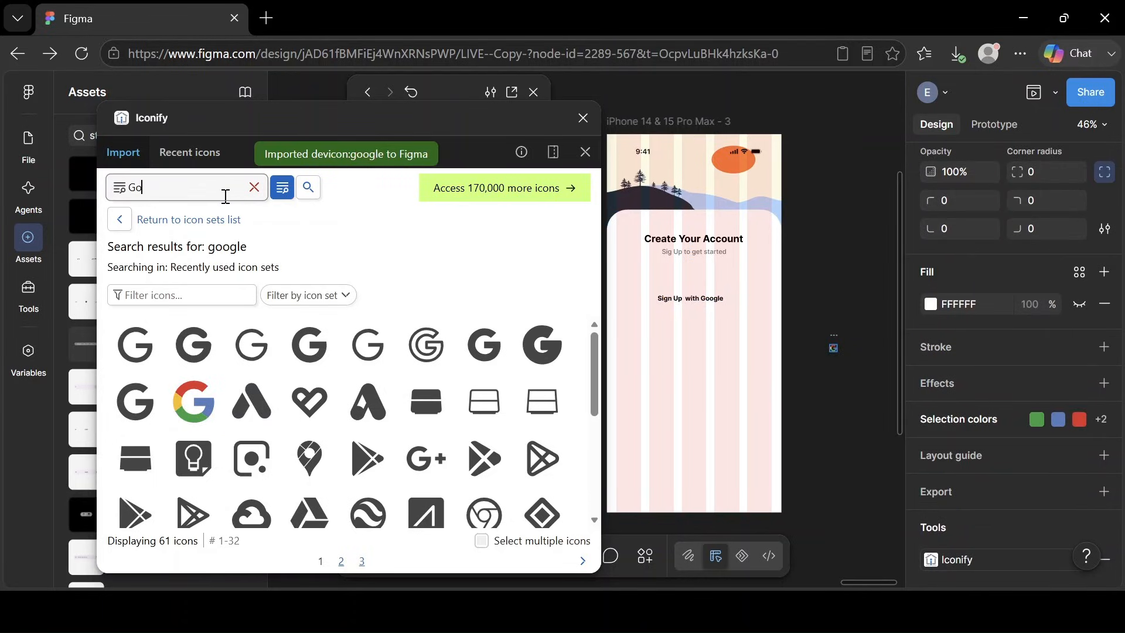
text(Apple)
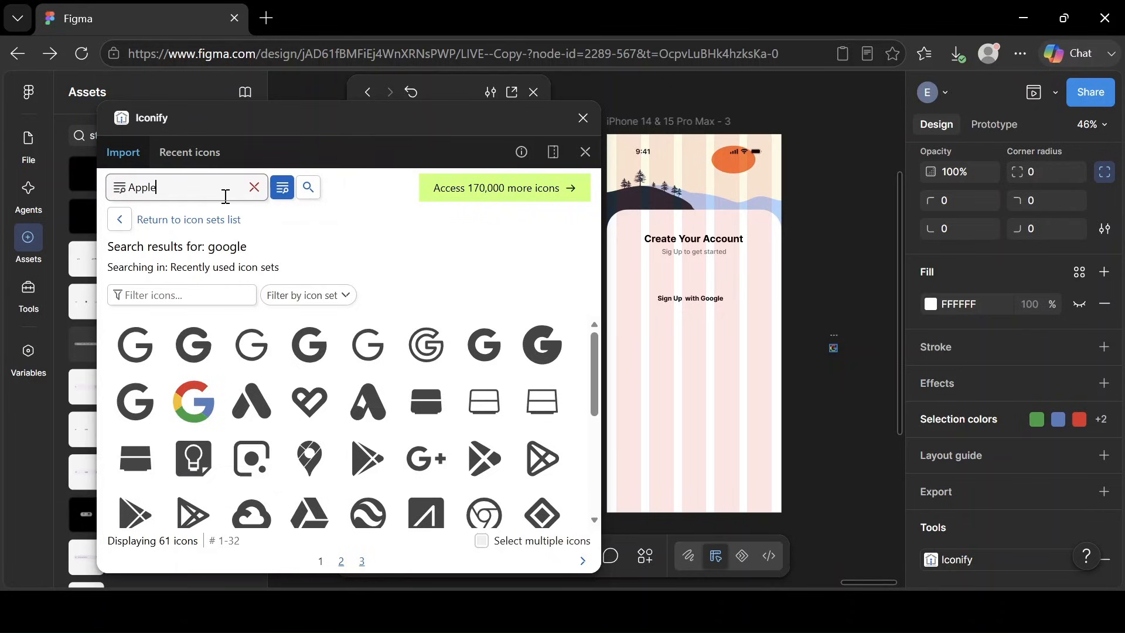
key(Return)
drag(193, 352, 860, 284)
click(583, 118)
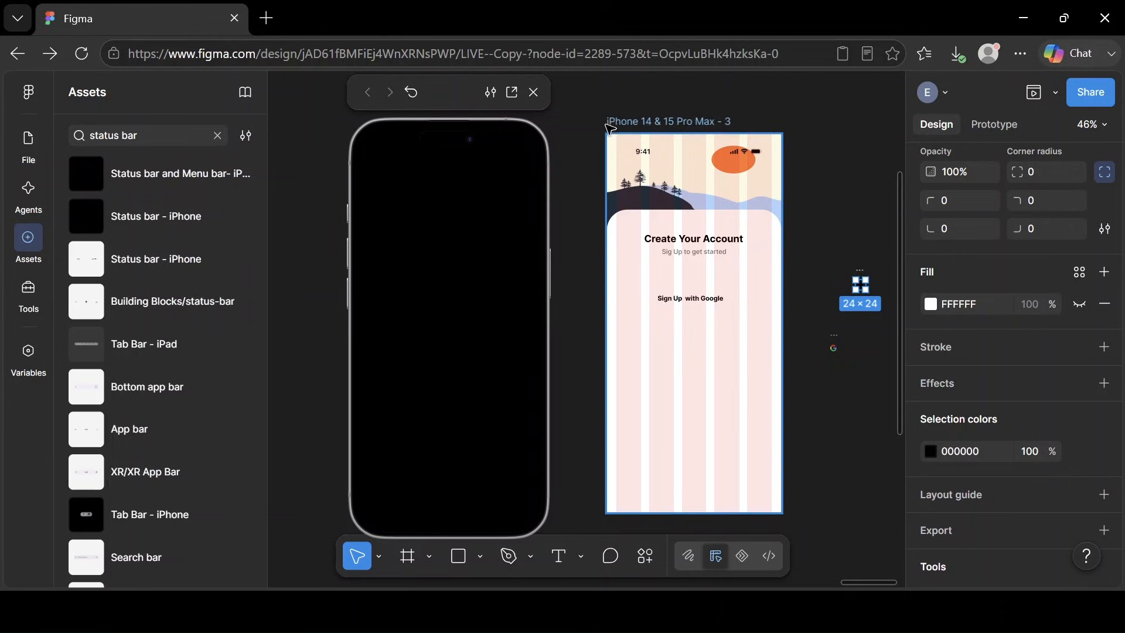
Place the Google icon in front of the "Sign Up with Google" text and combine both in a horizontal auto layout frame.
drag(834, 337, 644, 299)
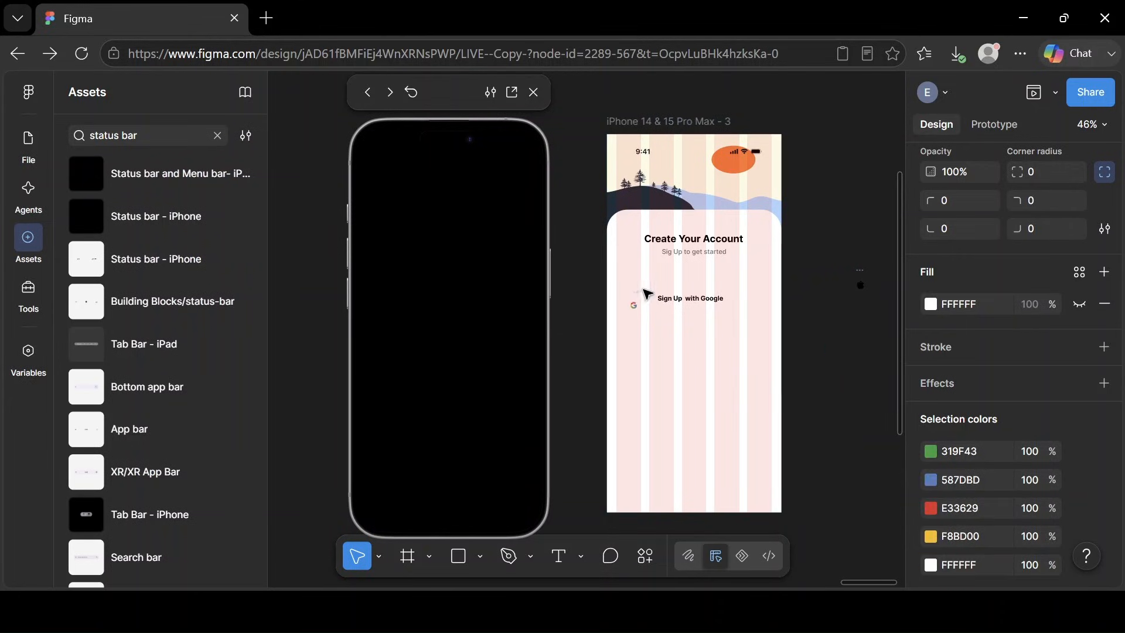
shift+click(693, 301)
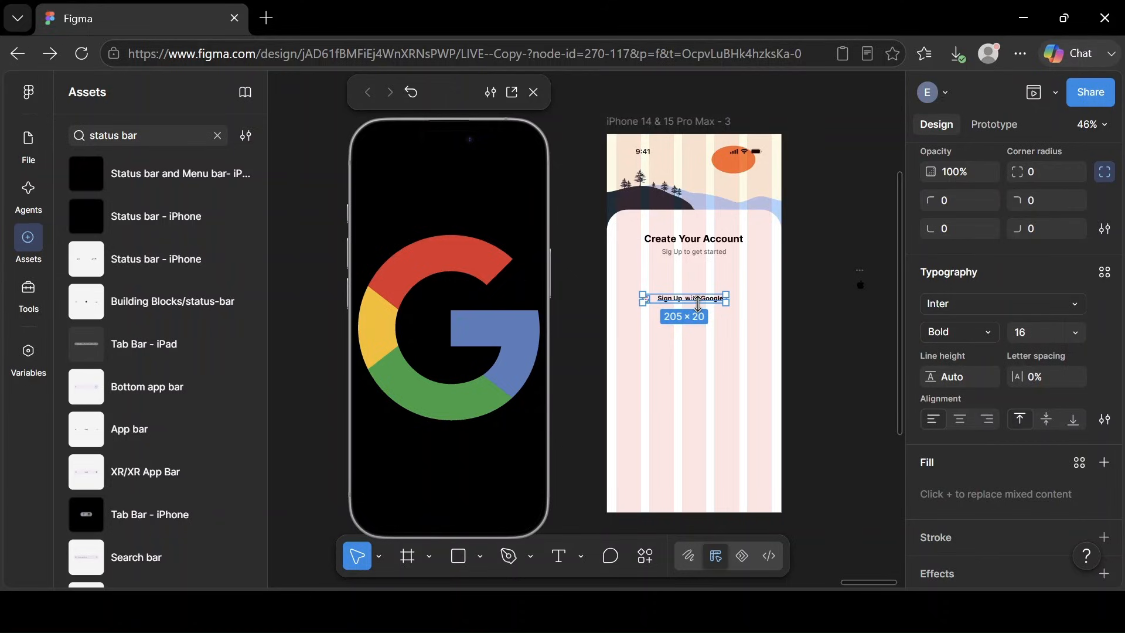
key(shift+a)
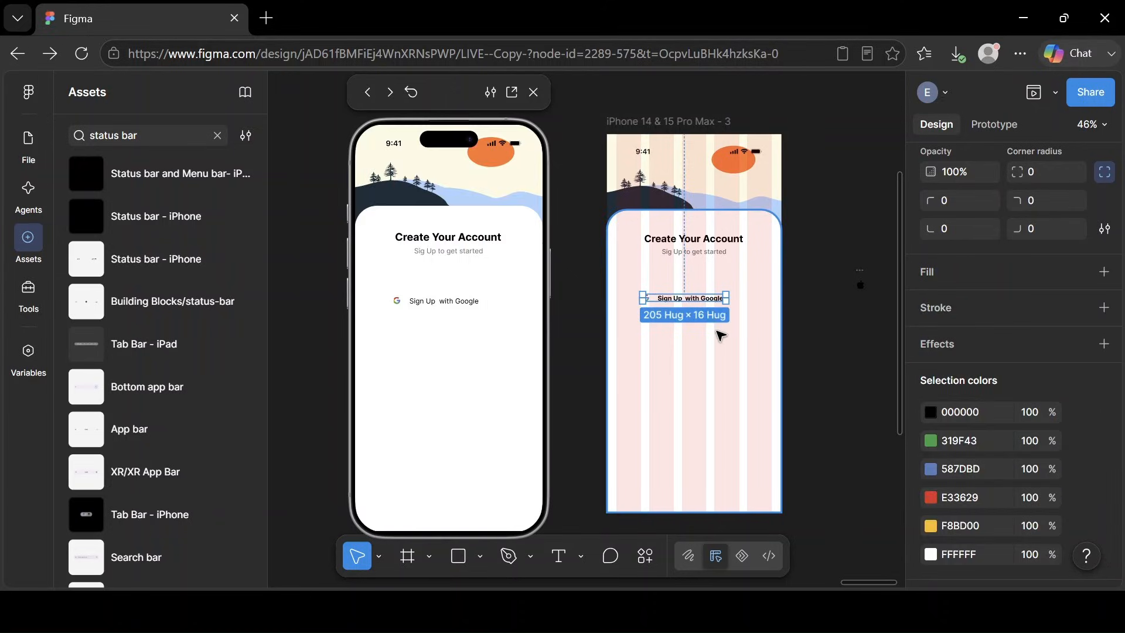
click(689, 311)
click(686, 301)
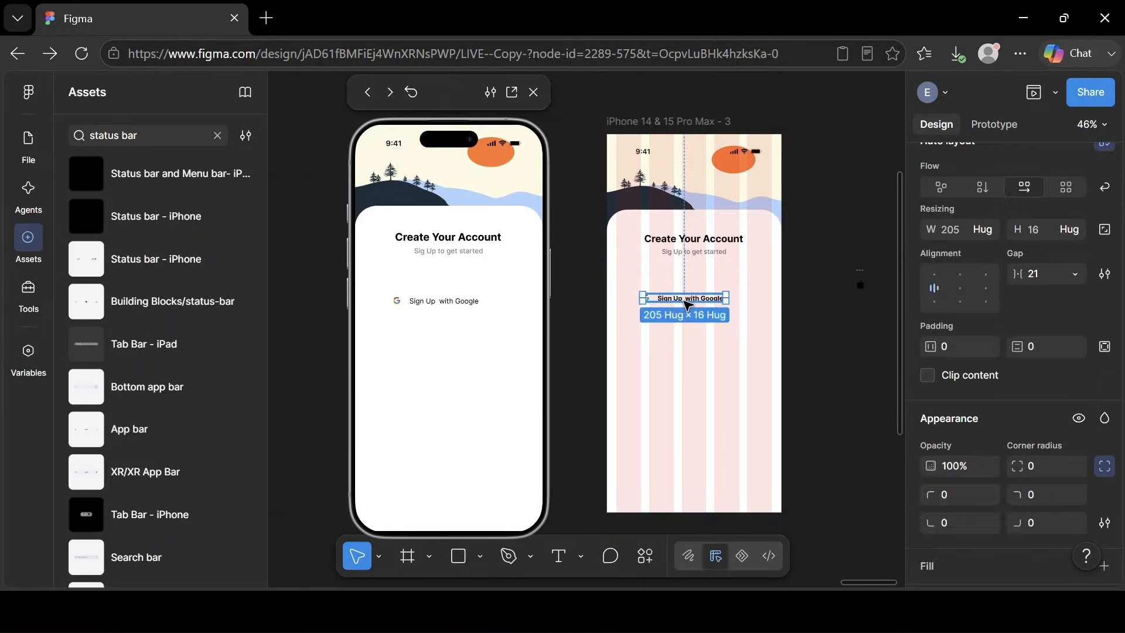
Set the Google sign-up frame's height to 56 and its corner radius to 999.
click(1036, 276)
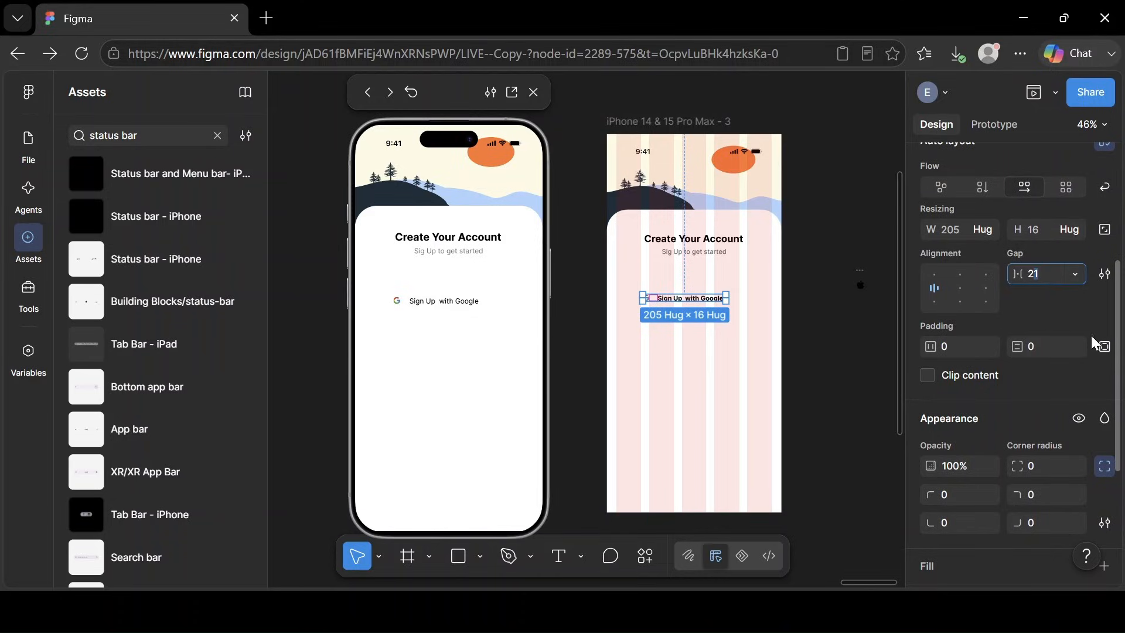
scroll(1093, 343, up, 4)
click(1035, 469)
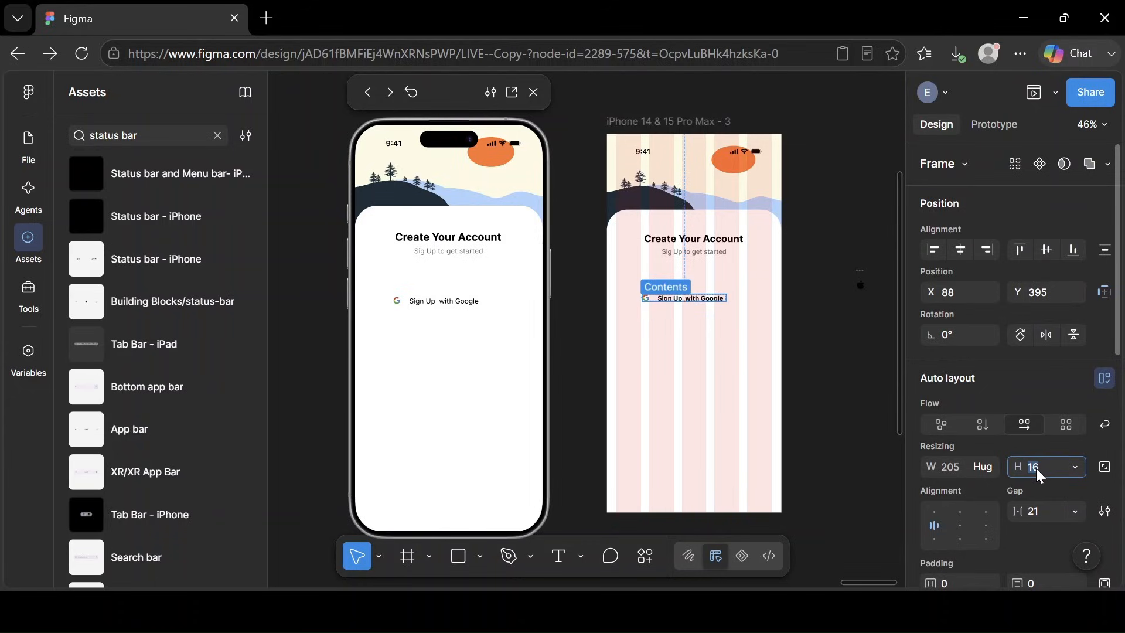
text(56)
key(Return)
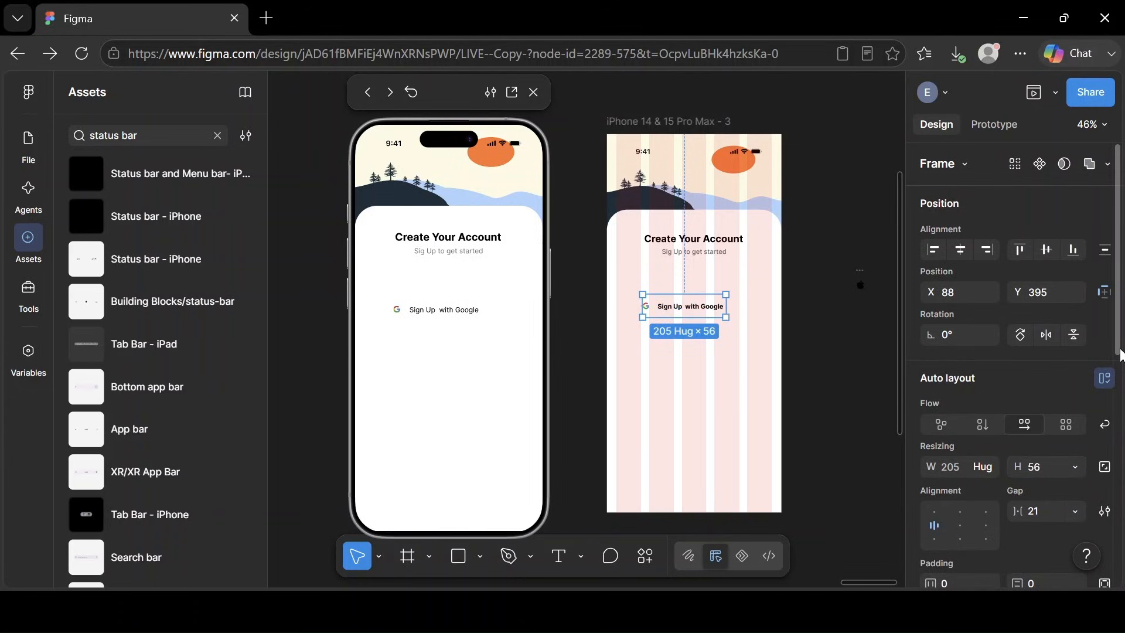
scroll(1121, 354, down, 5)
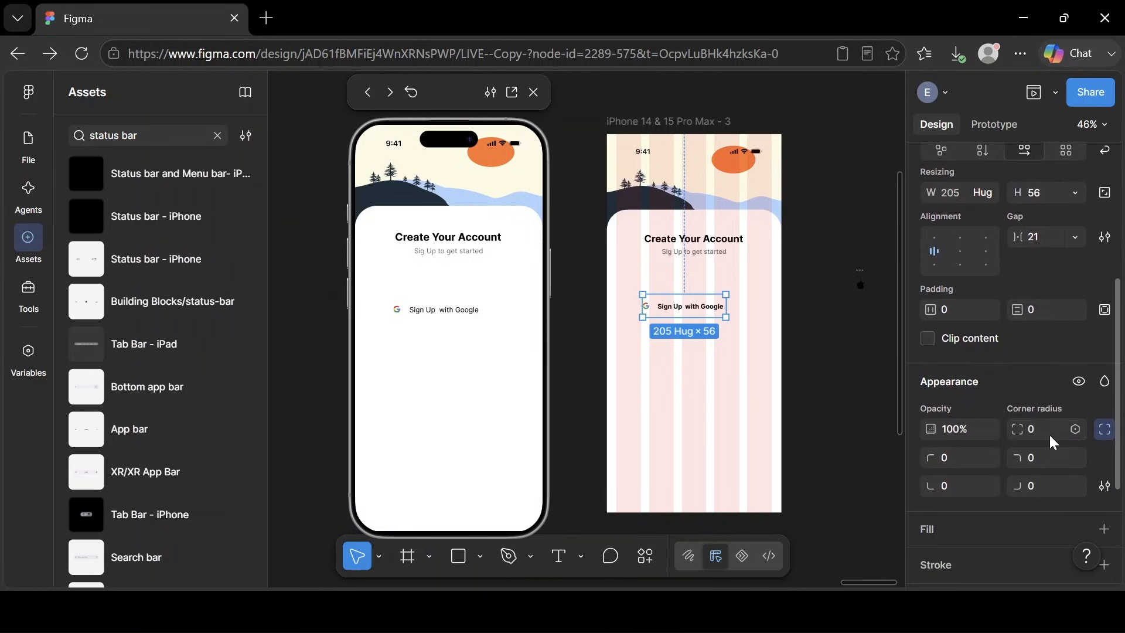
click(1047, 434)
text(999)
key(Return)
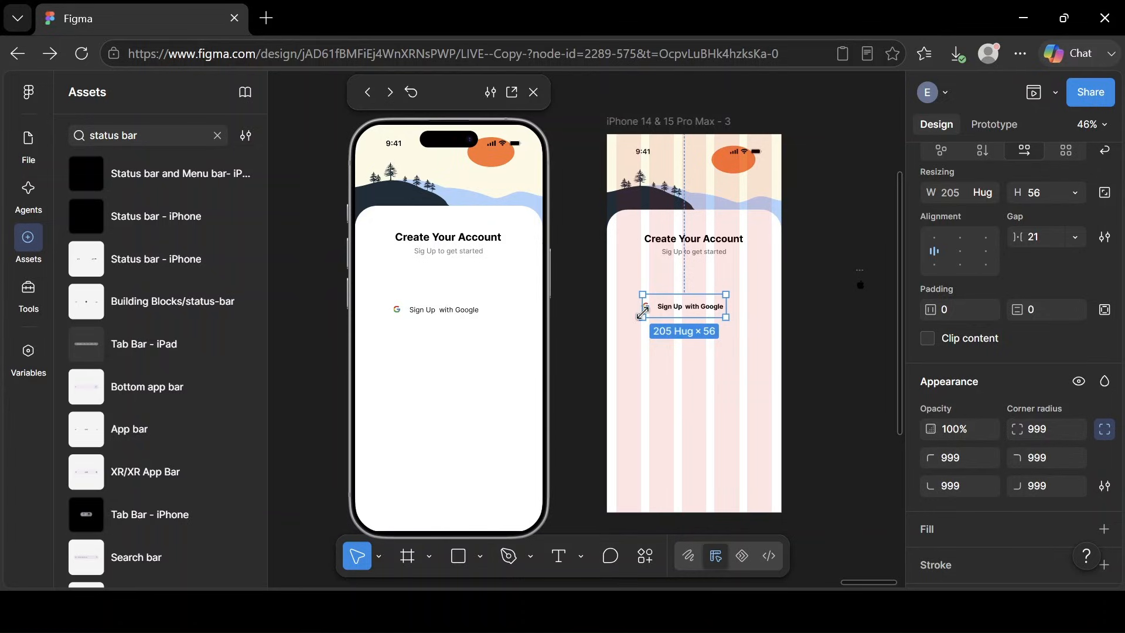
Widen the Google sign-up frame on both sides to 382 and centre its contents.
drag(642, 306, 616, 307)
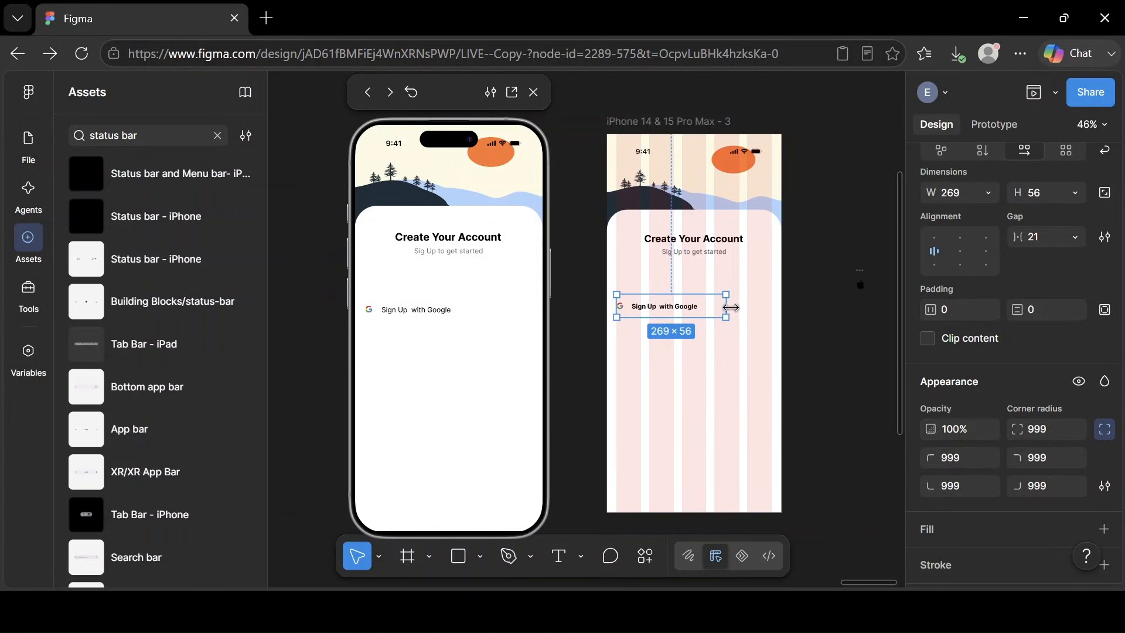
drag(731, 307, 771, 307)
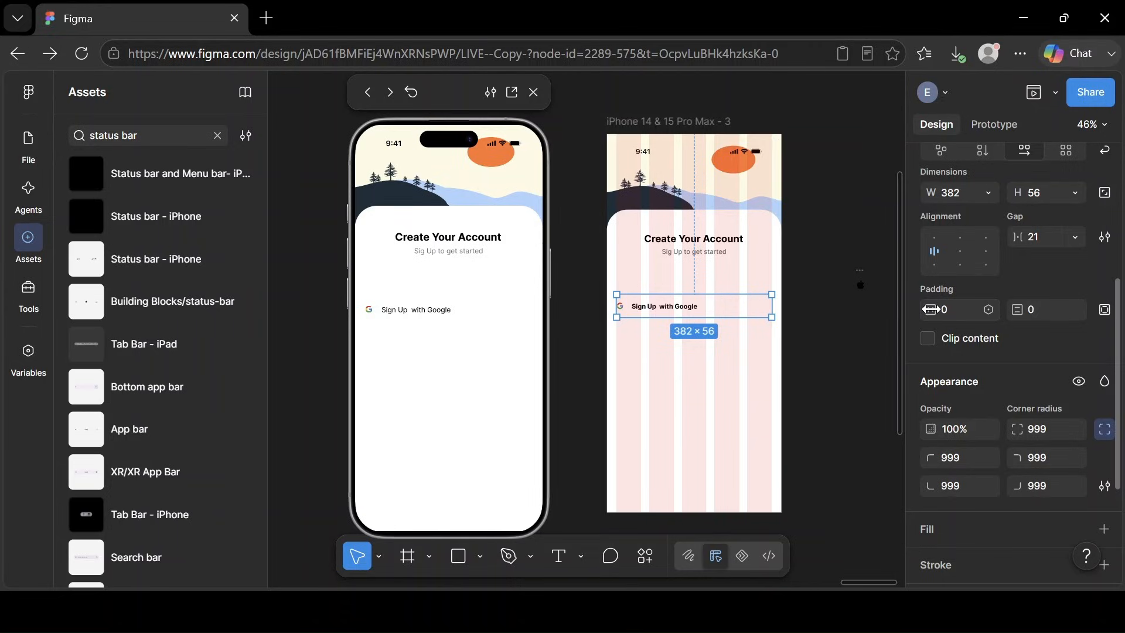
click(959, 250)
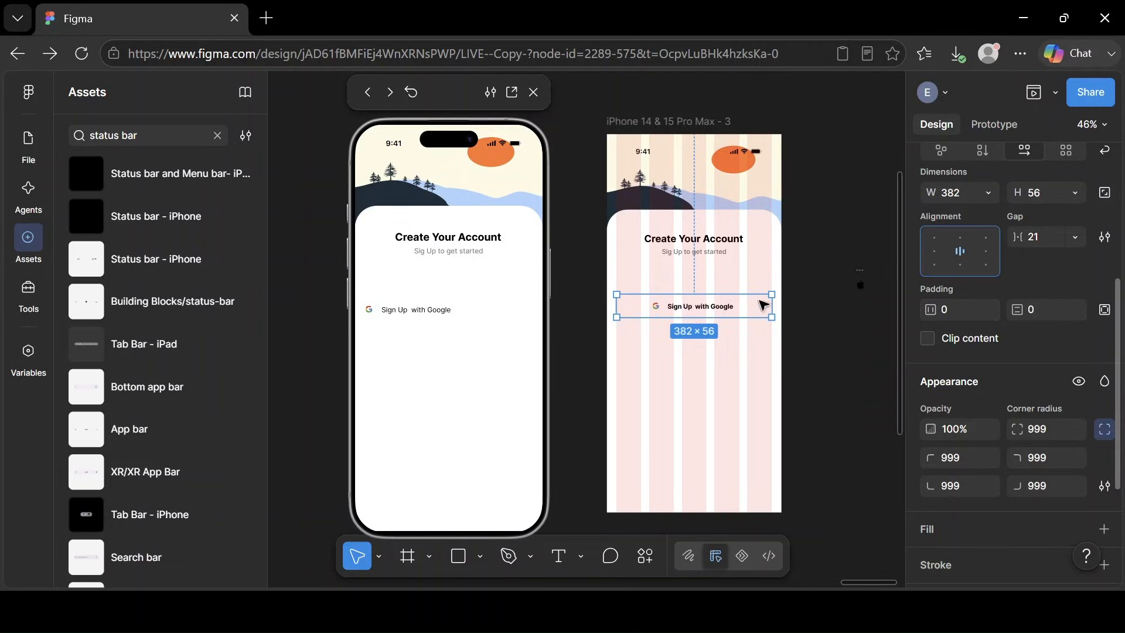
Add a light grey EFEFEF fill to the Google sign-up button.
scroll(1093, 281, up, 5)
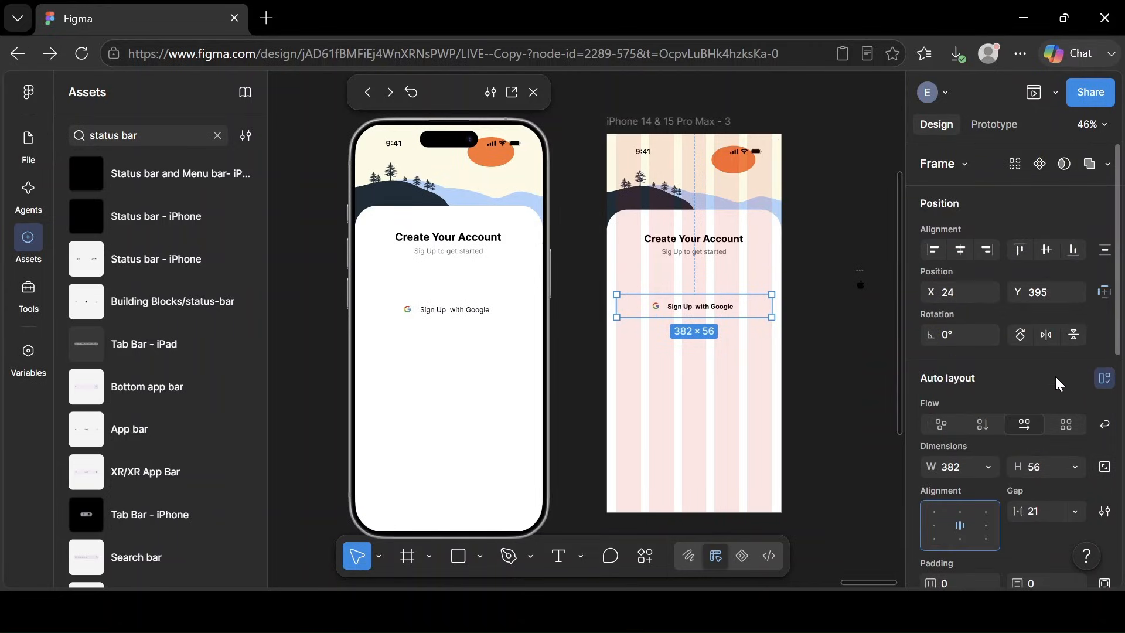
scroll(1055, 378, down, 6)
click(1105, 344)
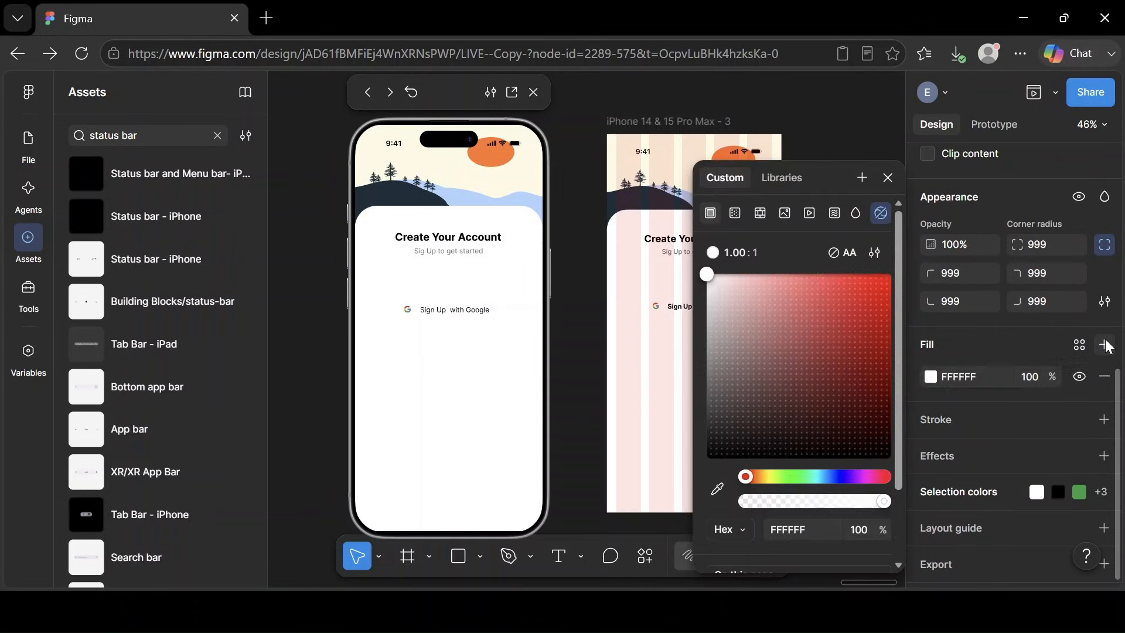
scroll(811, 374, down, 2)
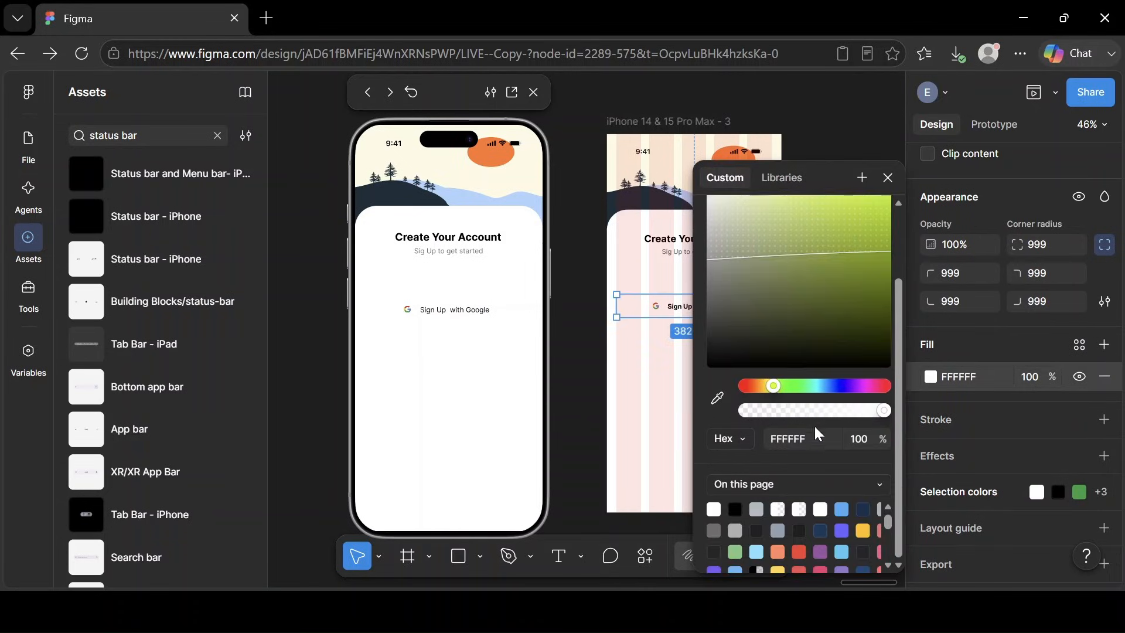
click(811, 439)
key(BackSpace)
key(Return)
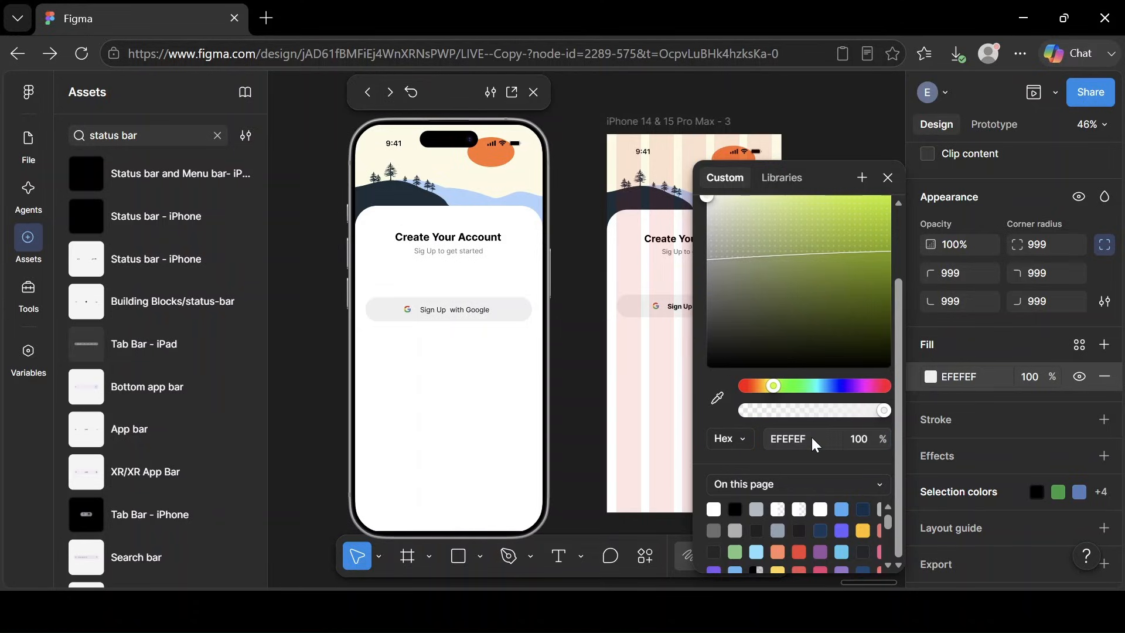
click(887, 177)
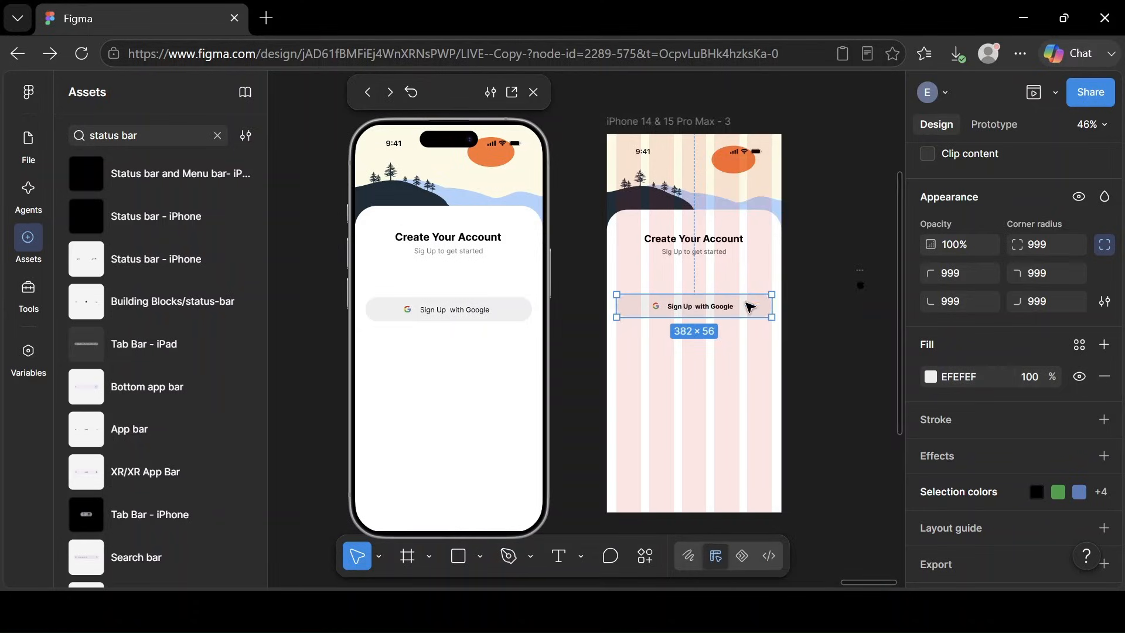
Duplicate the "Sign Up with Google" text inside the button and delete the original text.
double_click(716, 312)
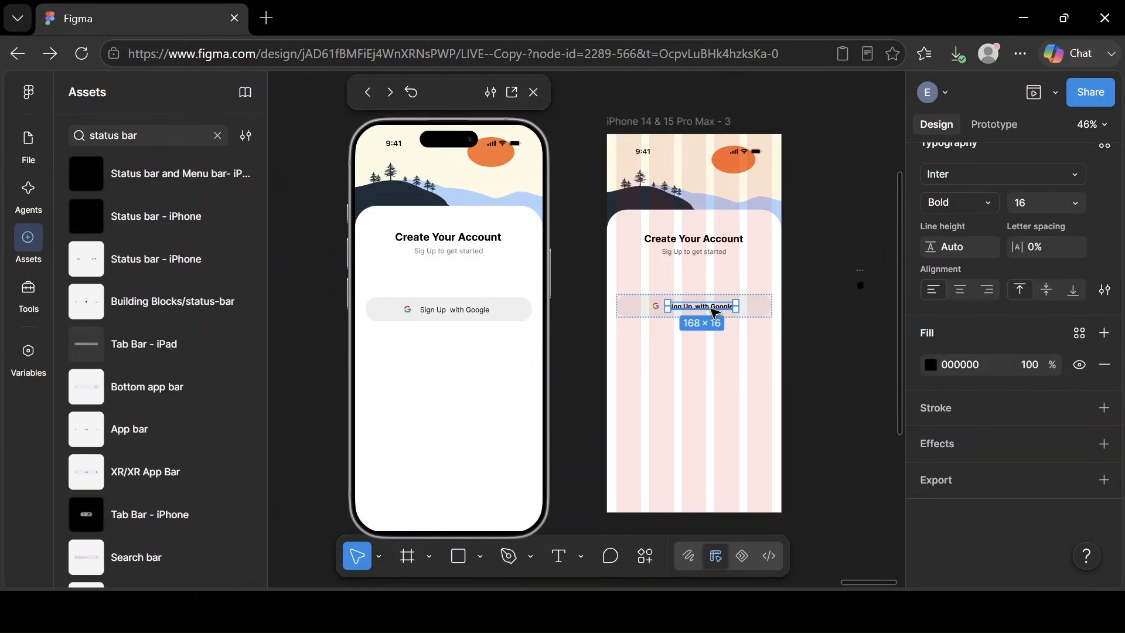
key(ctrl+d)
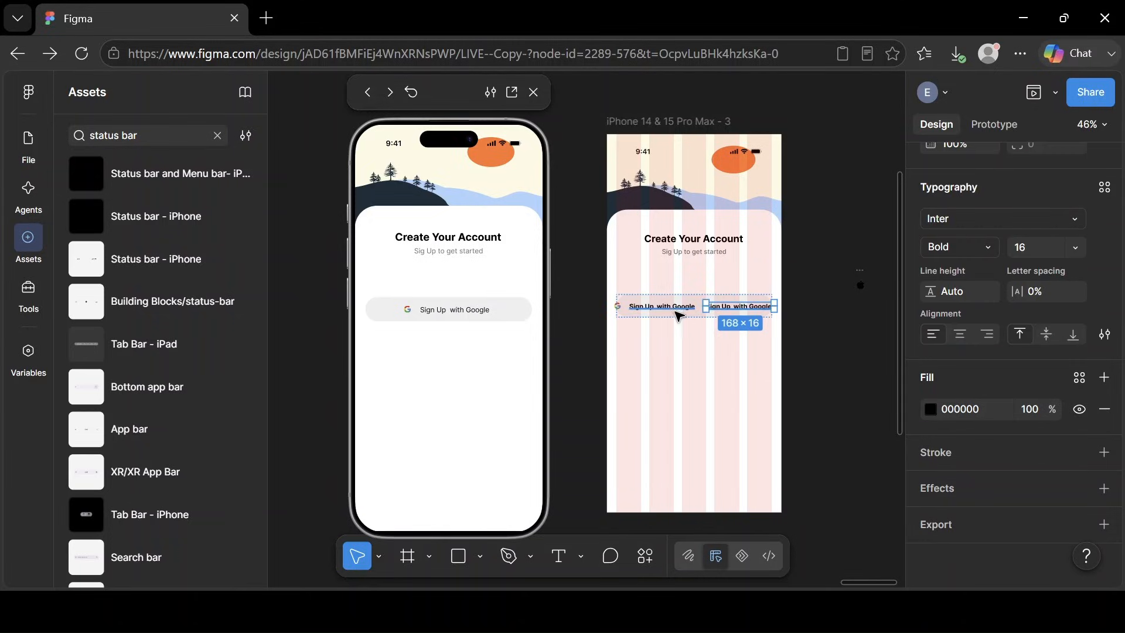
click(673, 310)
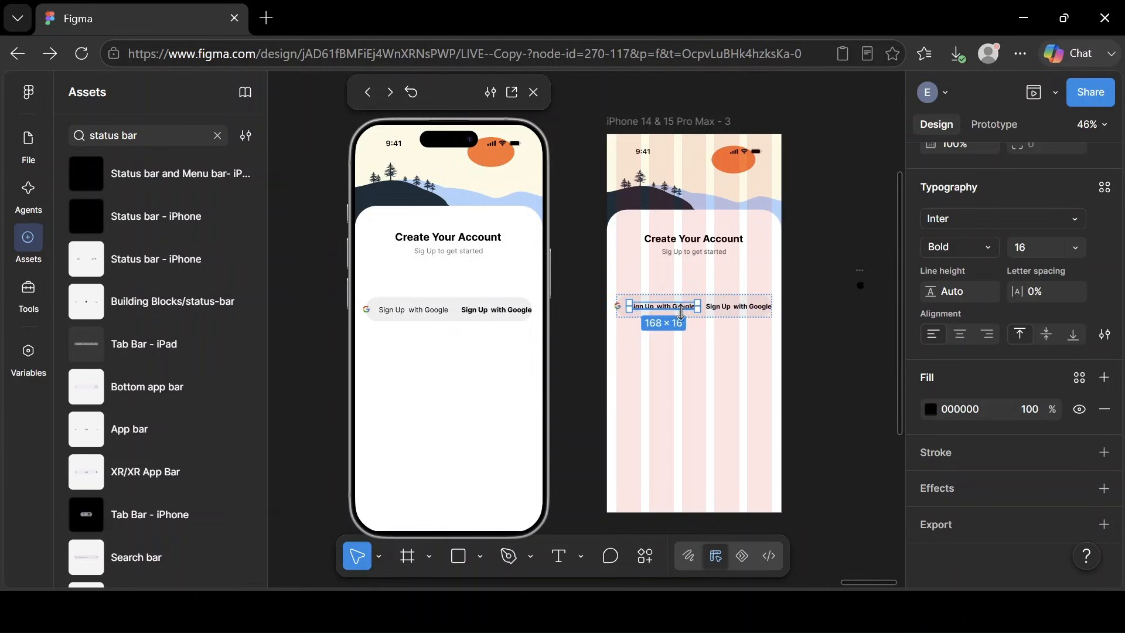
key(Delete)
Move the Google sign-up button up to Y 355, closer to the subtitle.
click(737, 312)
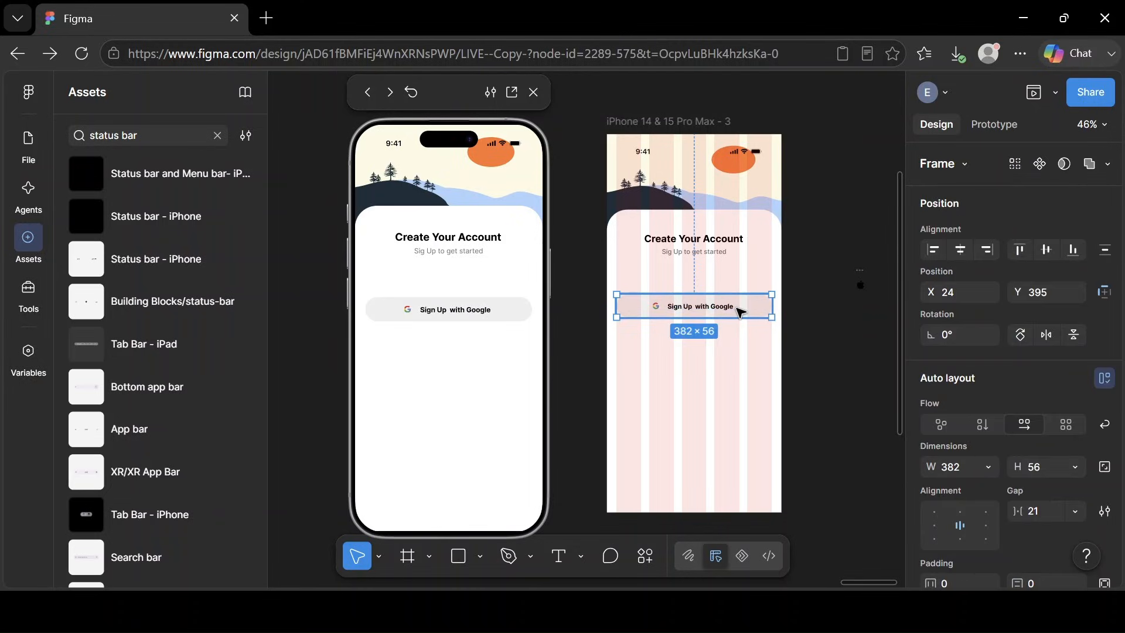
key(shift+Up)
key(shift+Up)
key(shift+Up)
key(shift+Up)
key(shift+Up)
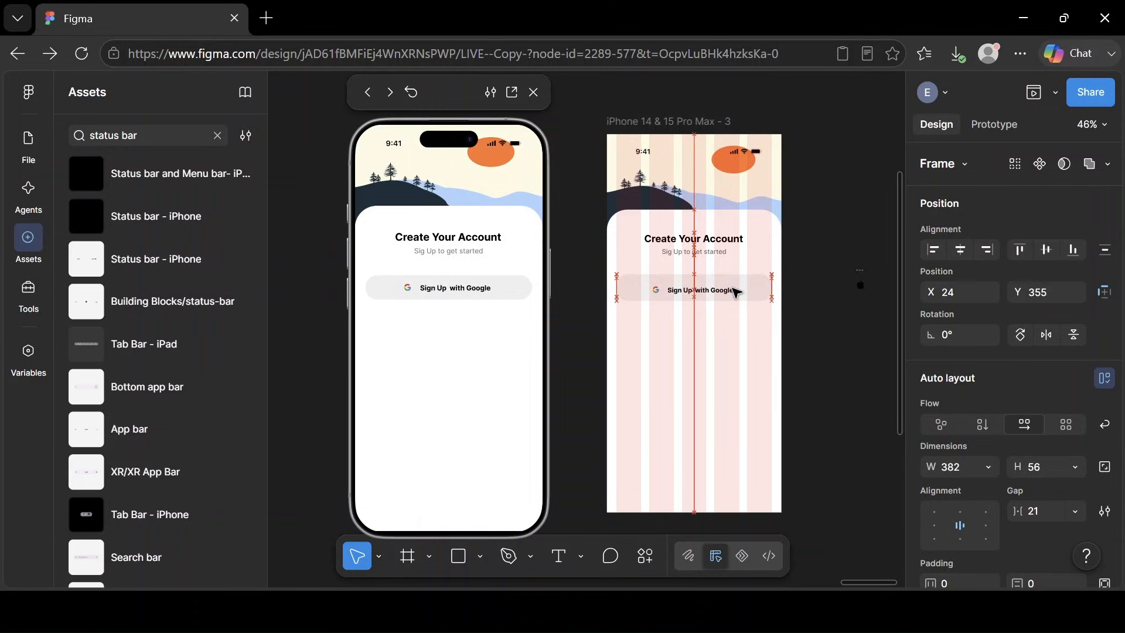
Duplicate the Google button below at Y 425 and change the copy's label to "Sign Up with Apple".
key(ctrl+d)
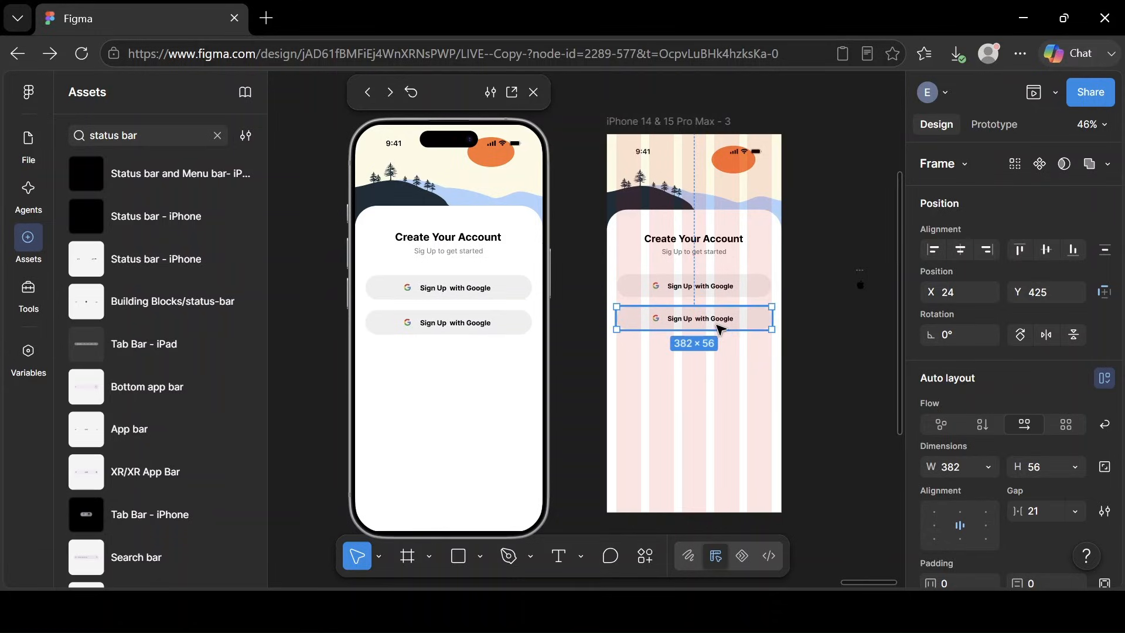
double_click(718, 319)
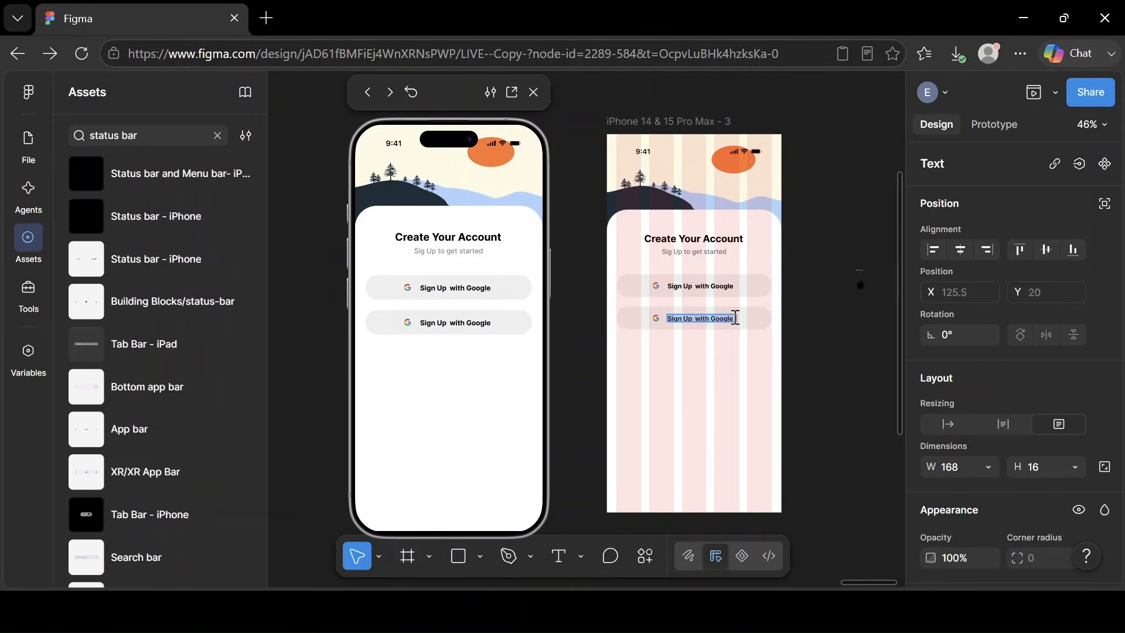
click(736, 318)
key(BackSpace)
key(BackSpace)
key(BackSpace)
key(BackSpace)
key(BackSpace)
text(Apple)
key(Escape)
Replace the Google icon in the "Sign Up with Apple" button with the imported Apple logo.
click(764, 403)
click(760, 321)
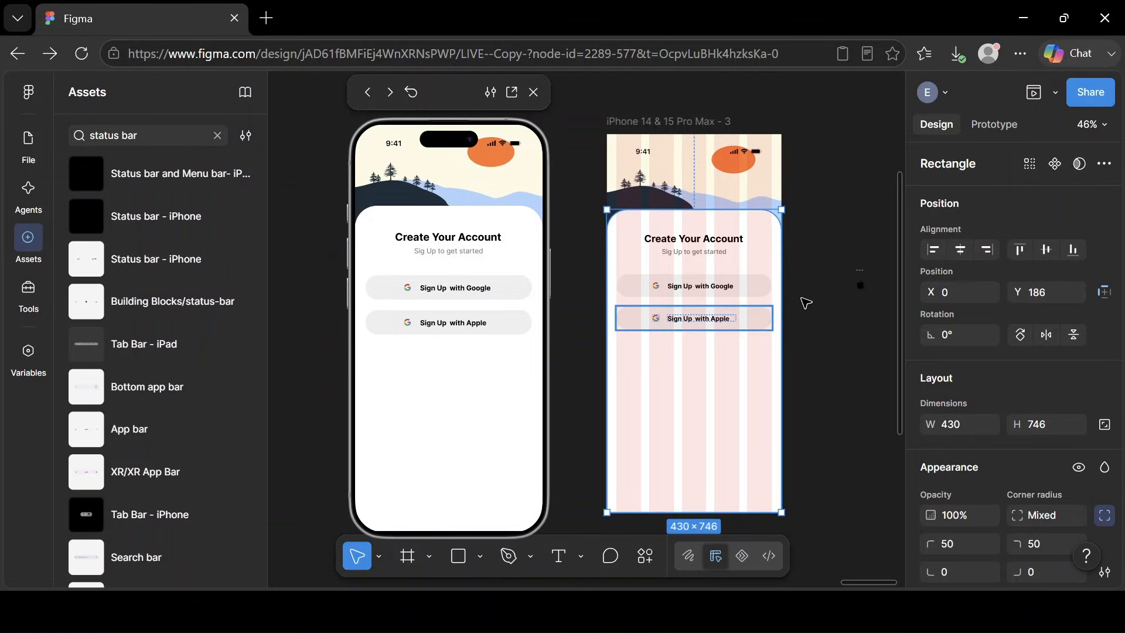
drag(860, 284, 661, 316)
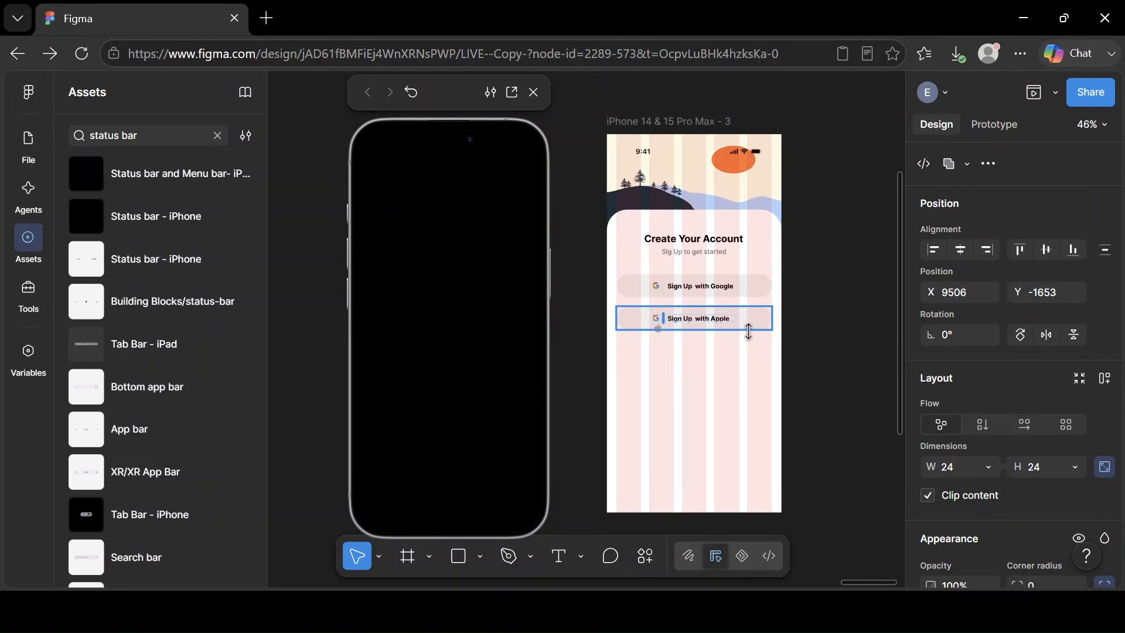
click(645, 321)
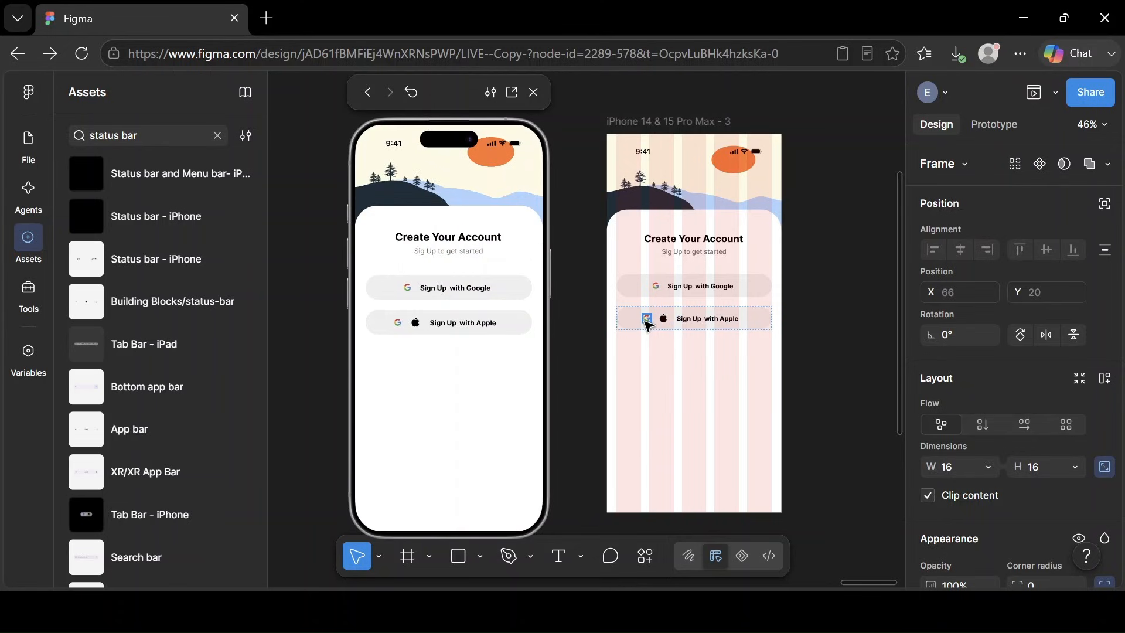
key(Delete)
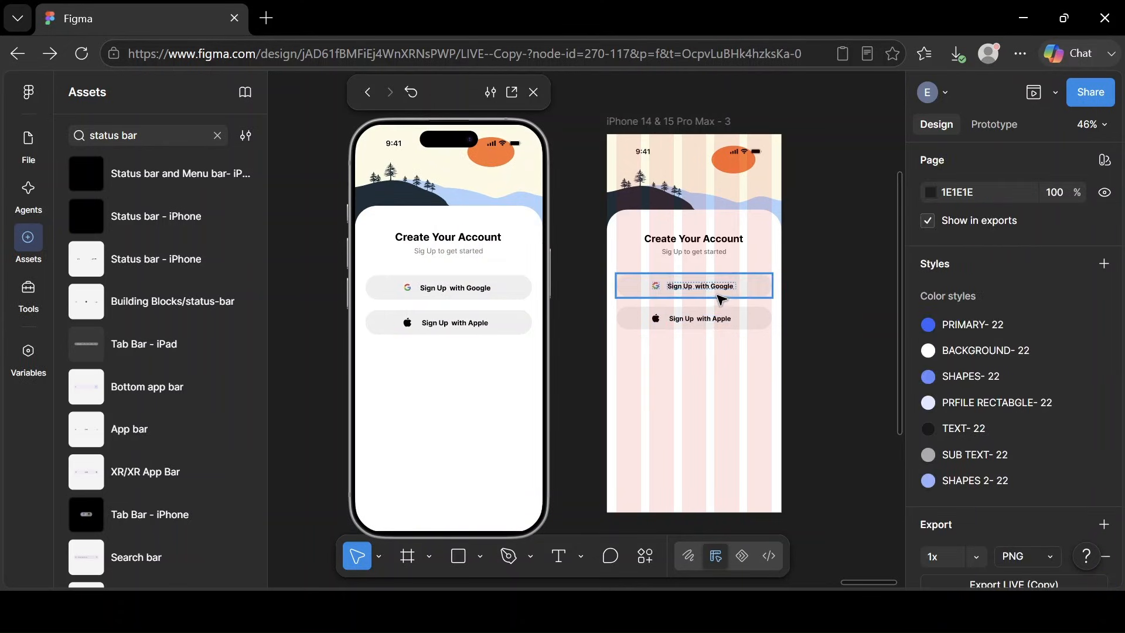
Combine the Google and Apple sign-up buttons in a vertical auto layout with a gap of 20.
click(735, 290)
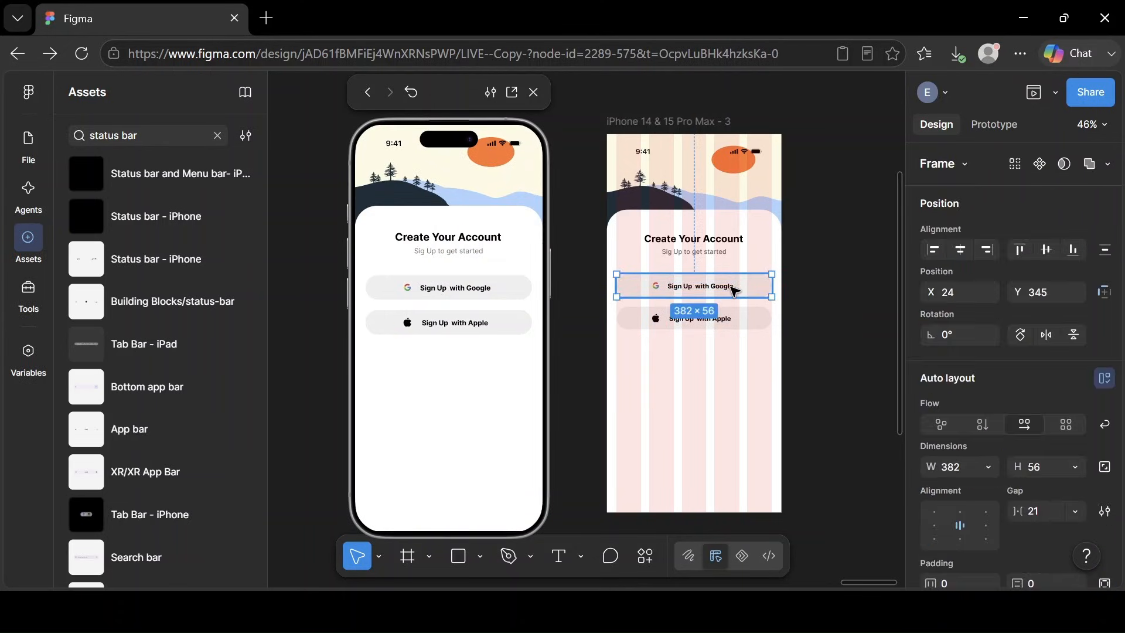
shift+click(742, 319)
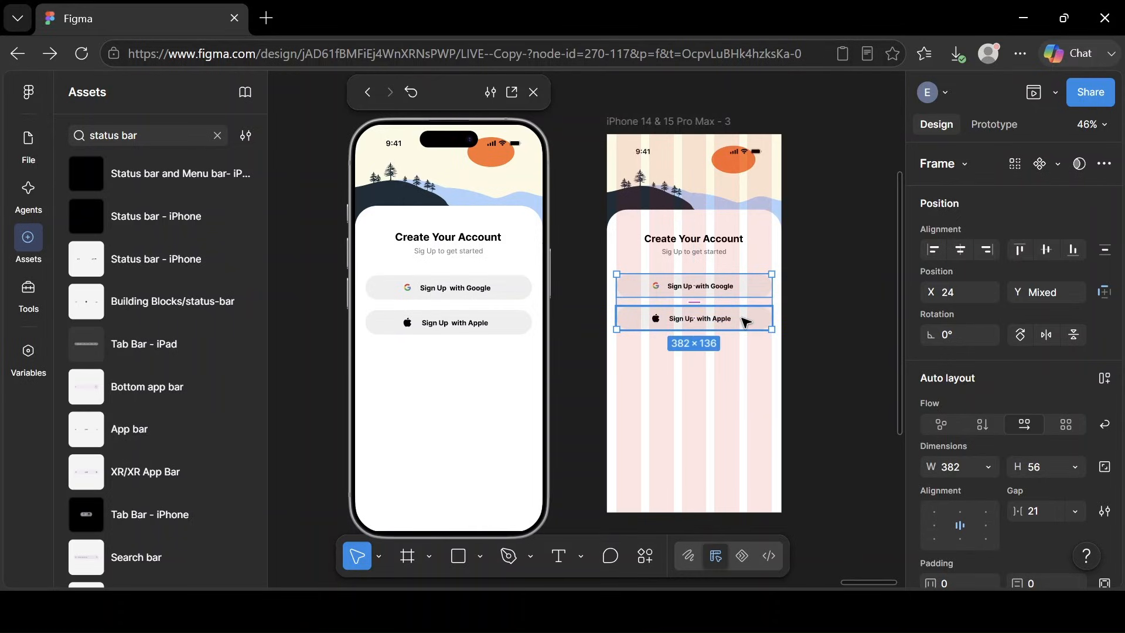
key(shift+a)
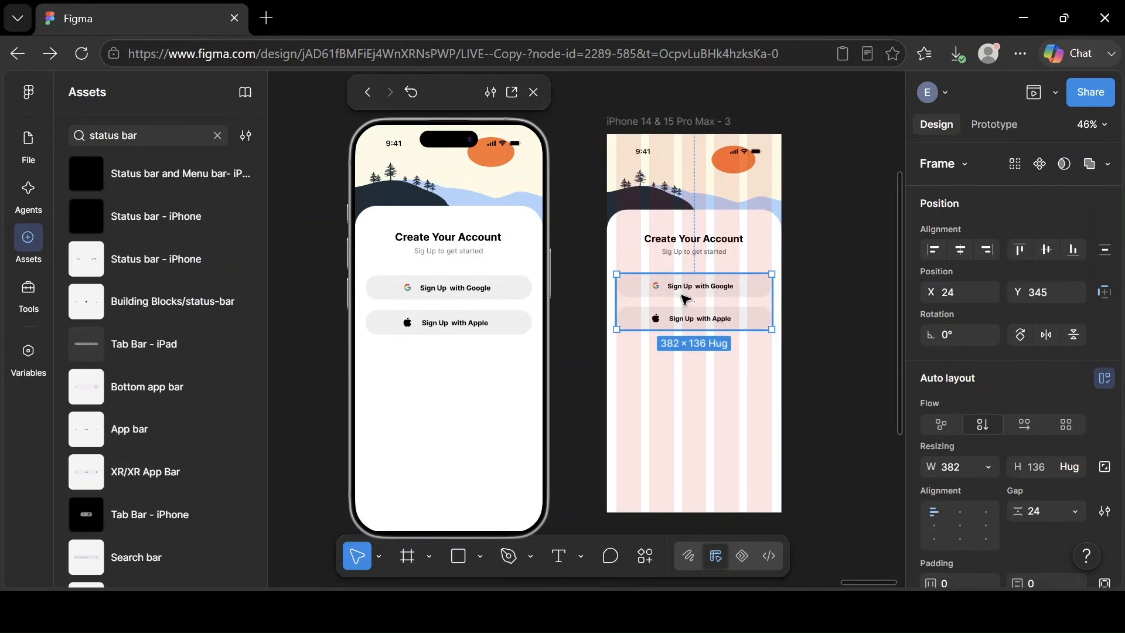
click(1039, 509)
text(20)
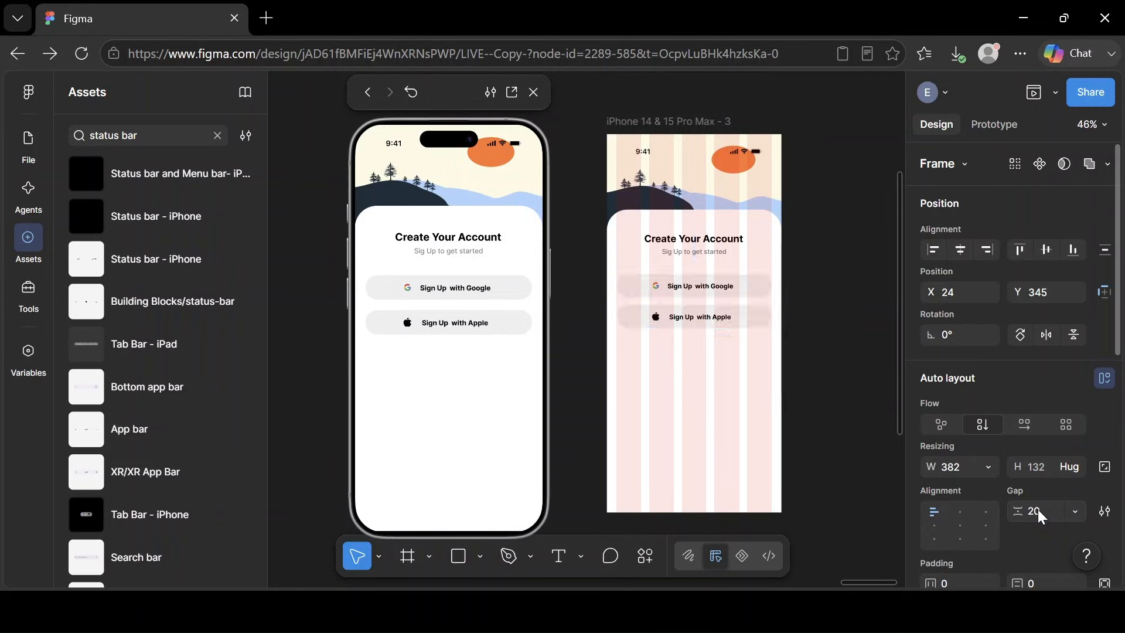
key(Return)
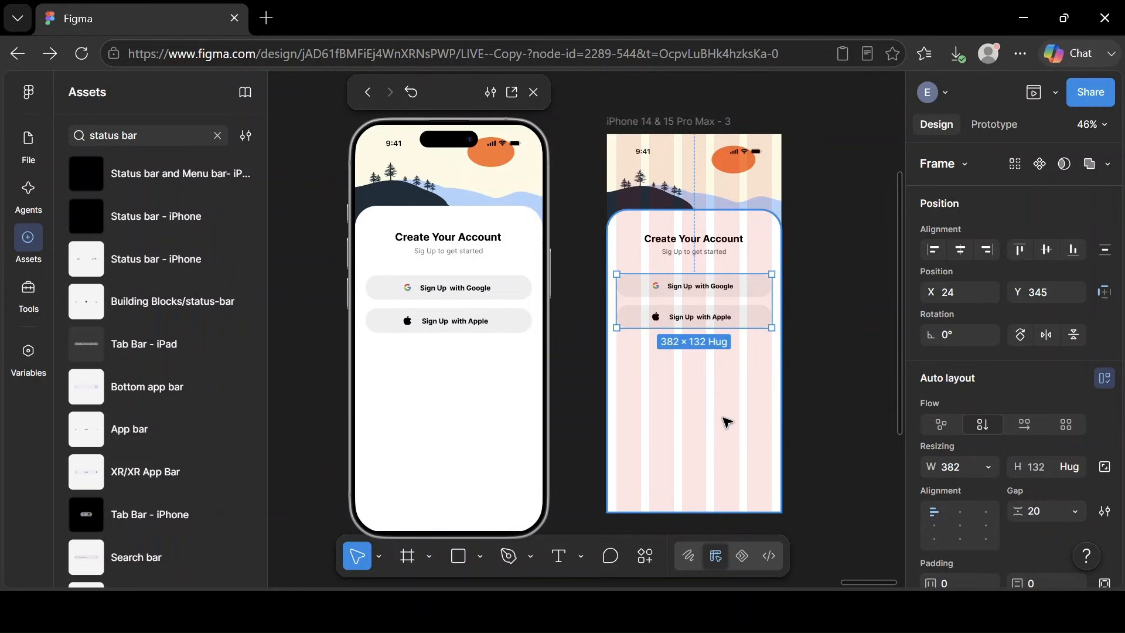
Duplicate the Apple sign-up button and move the copy out of the button stack, down to Y 589.
click(726, 420)
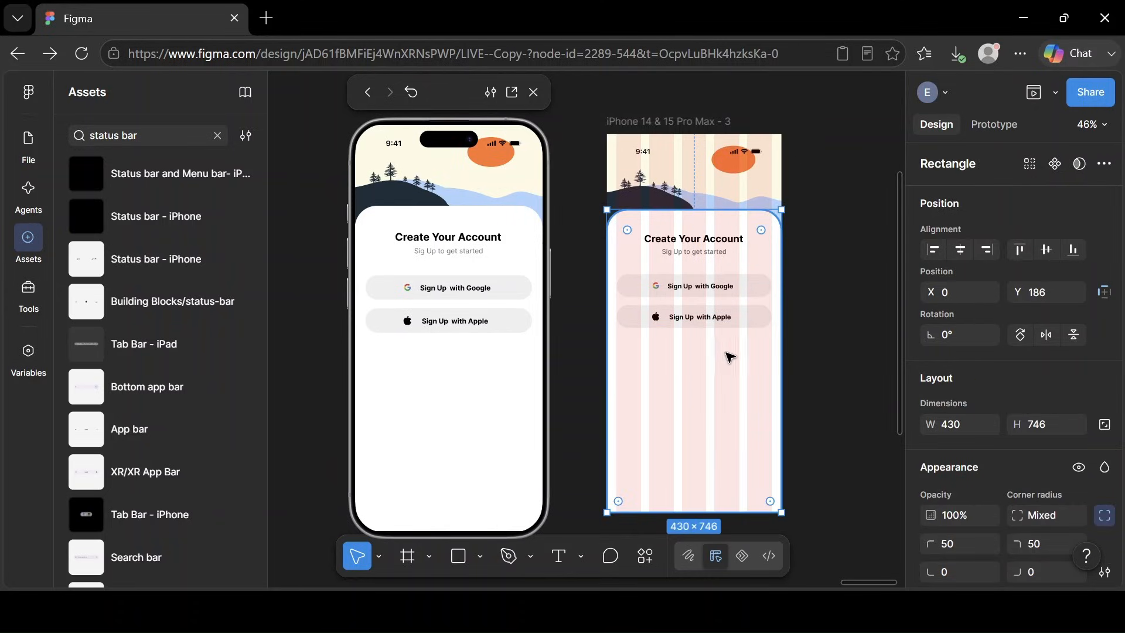
click(737, 317)
click(737, 317)
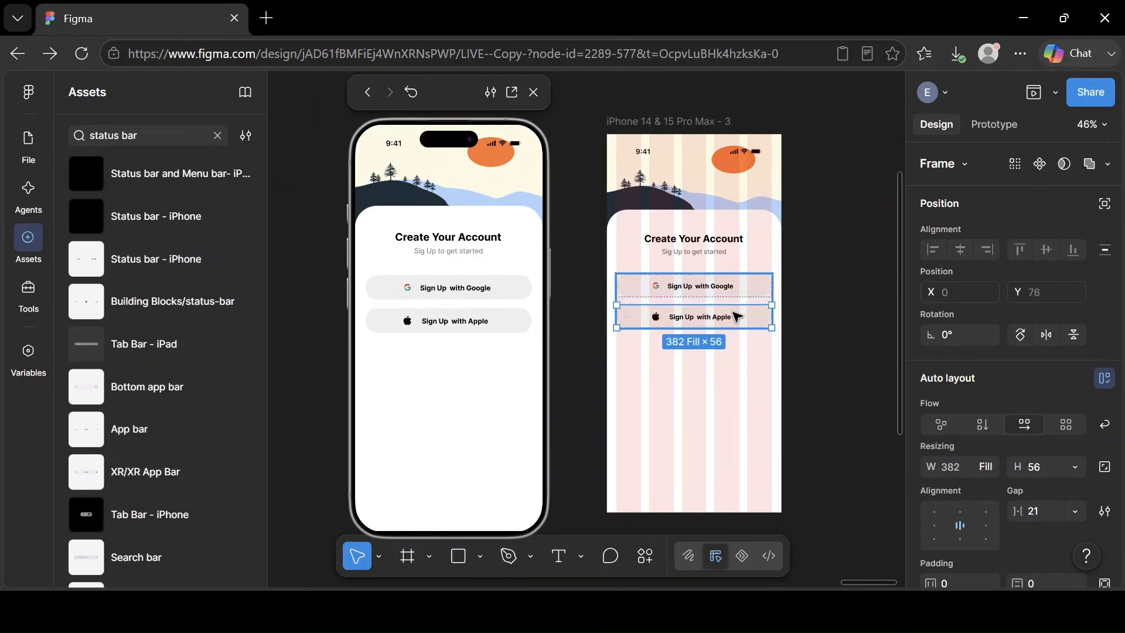
key(ctrl+d)
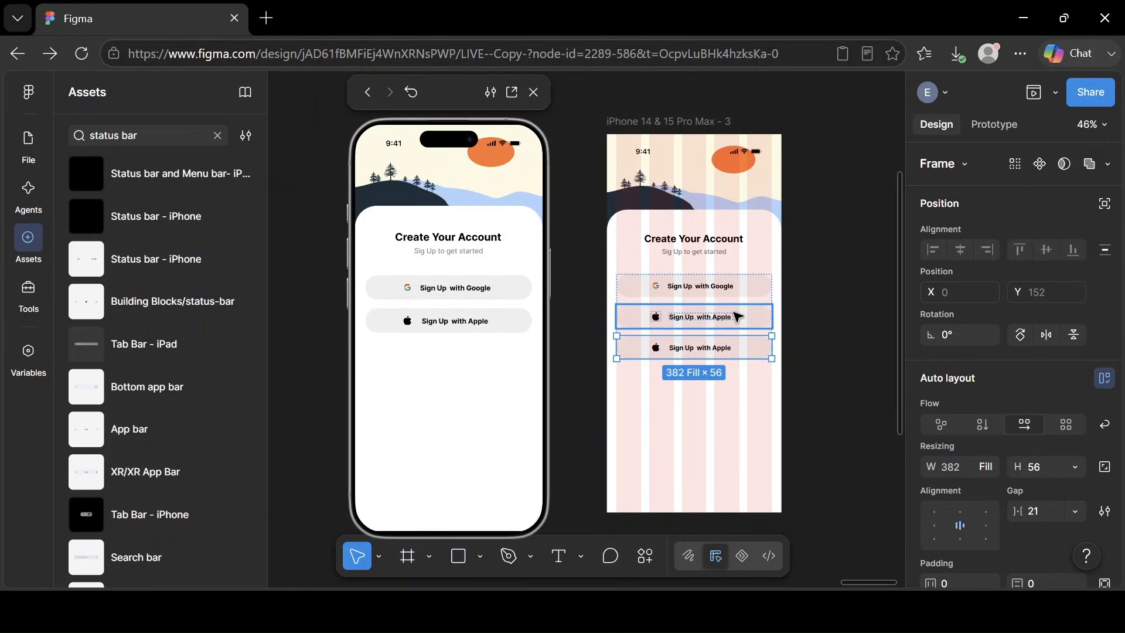
drag(742, 371, 747, 394)
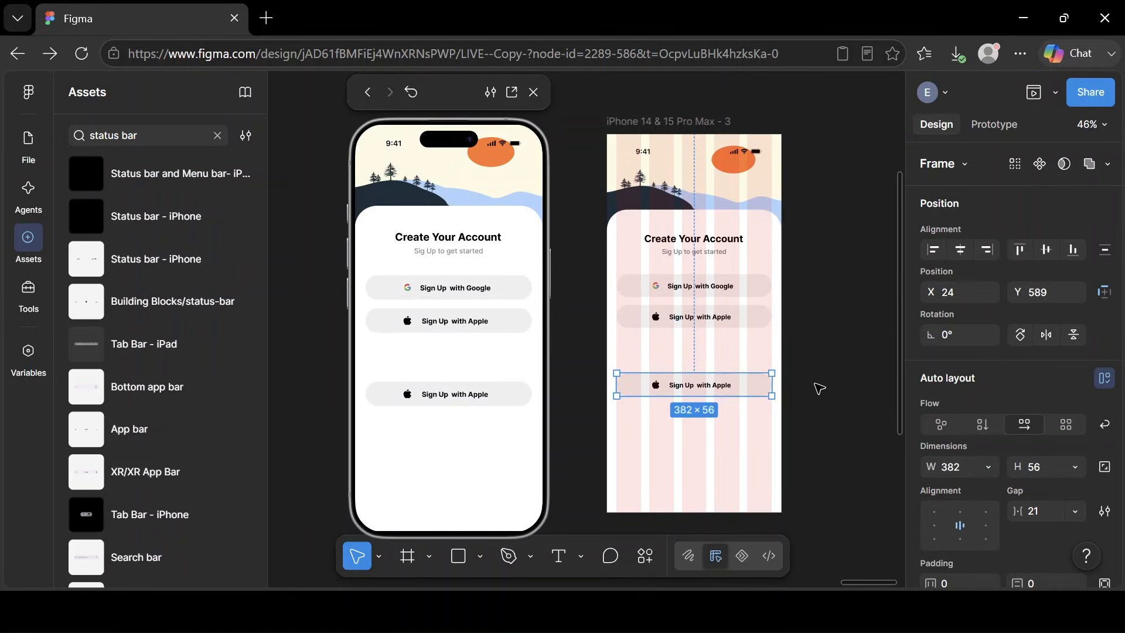
Change the copied button's label to "Full Name" and move it up to X 35, Y 559.
double_click(722, 387)
key(BackSpace)
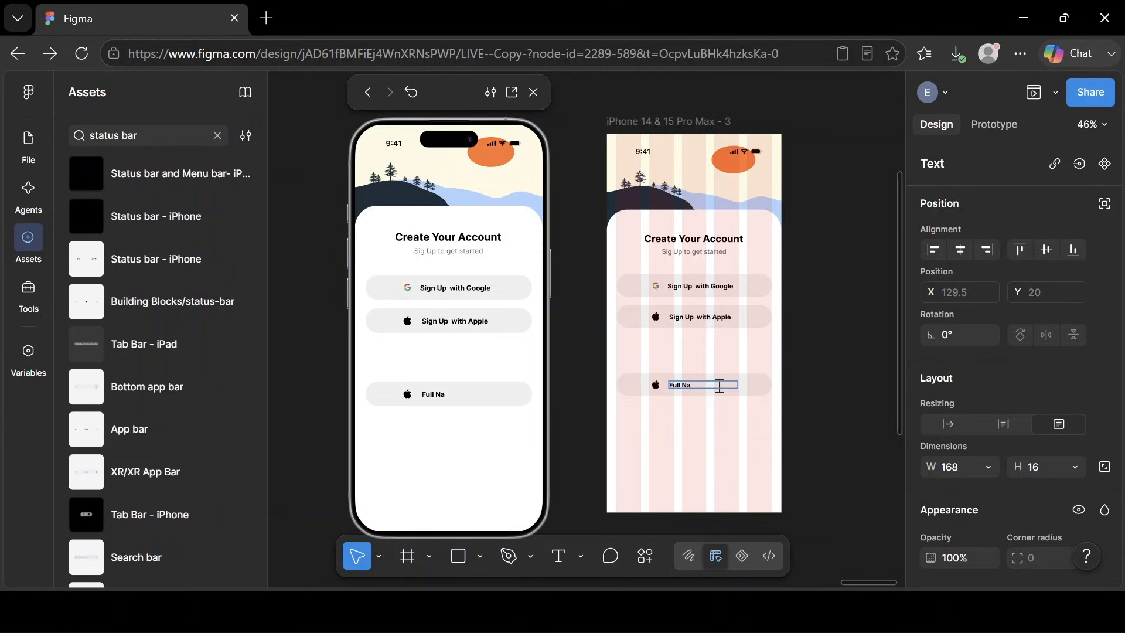
text(me)
key(Escape)
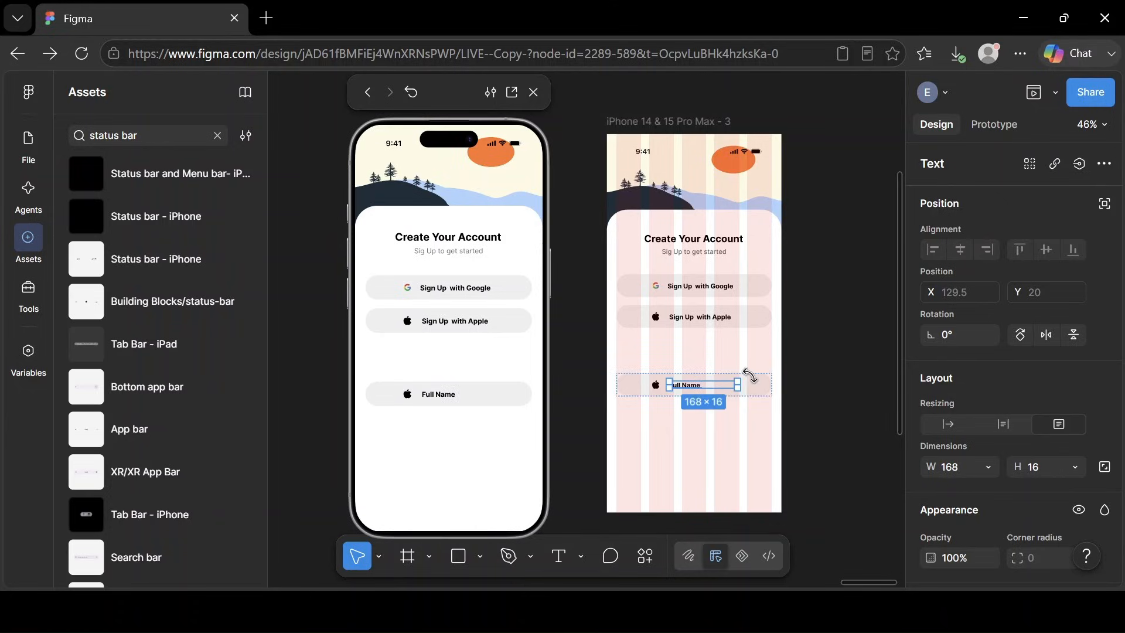
key(Escape)
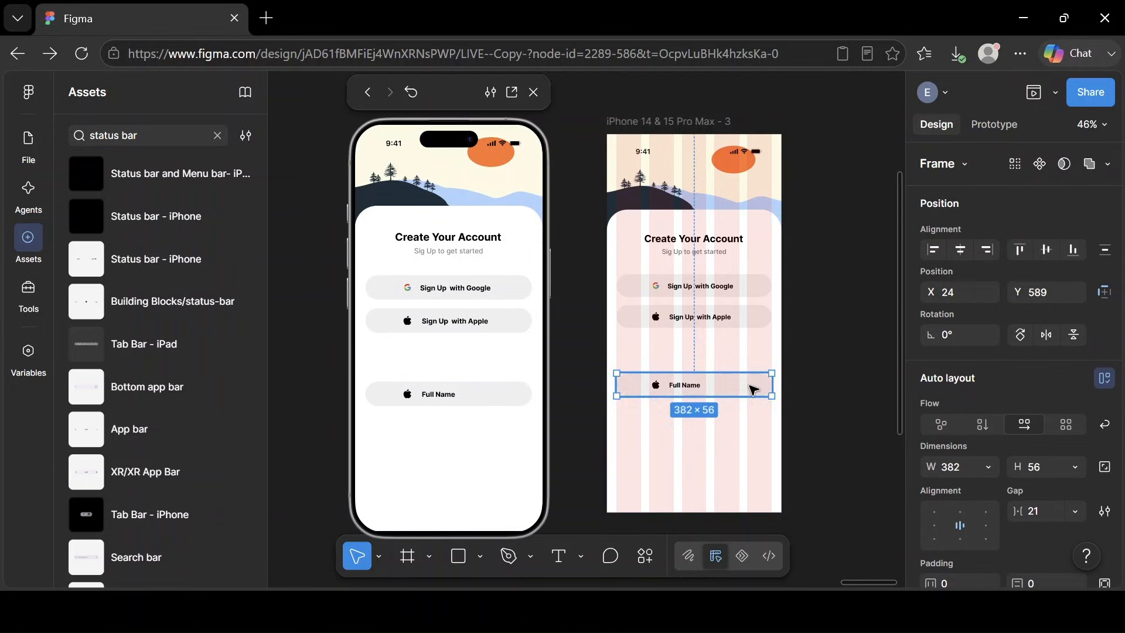
drag(754, 390, 752, 380)
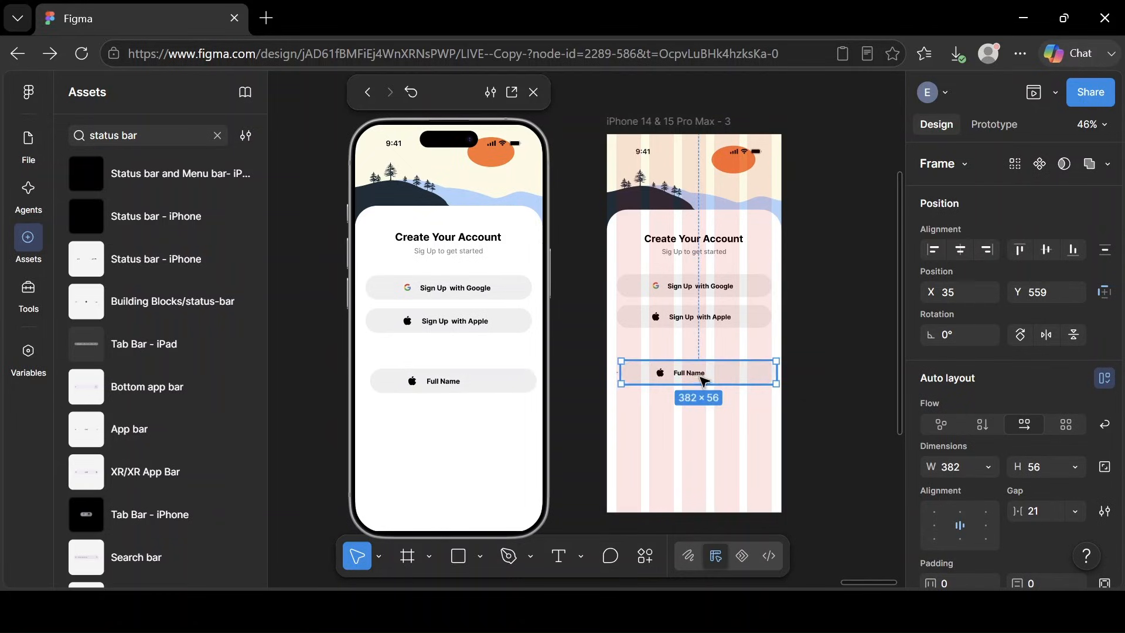
Search the Iconify plugin for "profile" and import the iconamoon profile-light icon beside the phone frame.
click(643, 562)
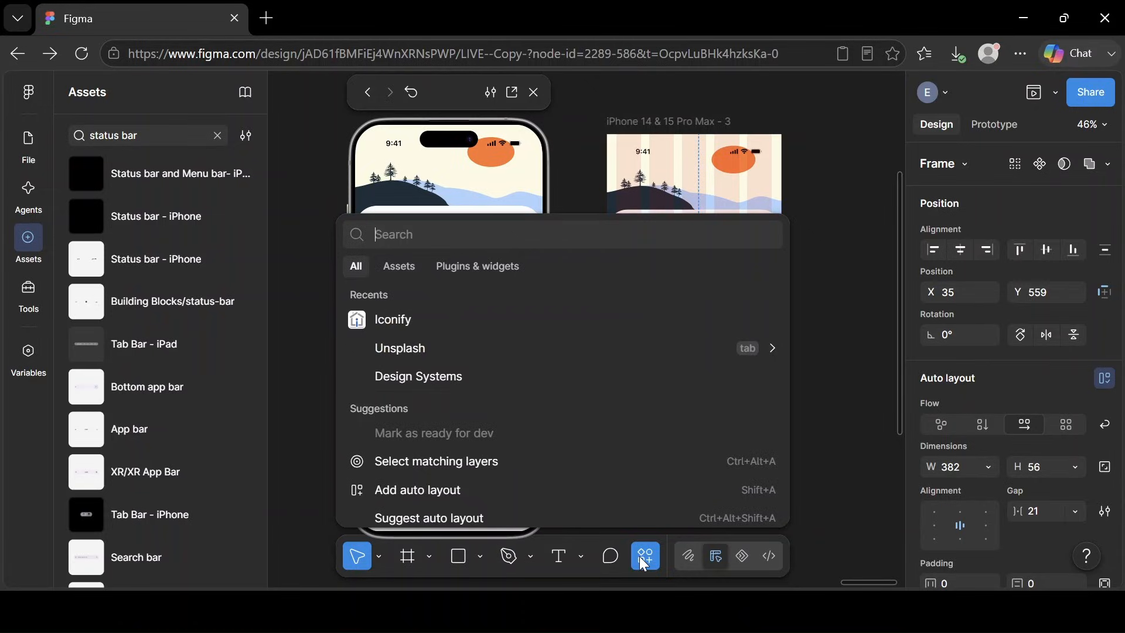
click(423, 326)
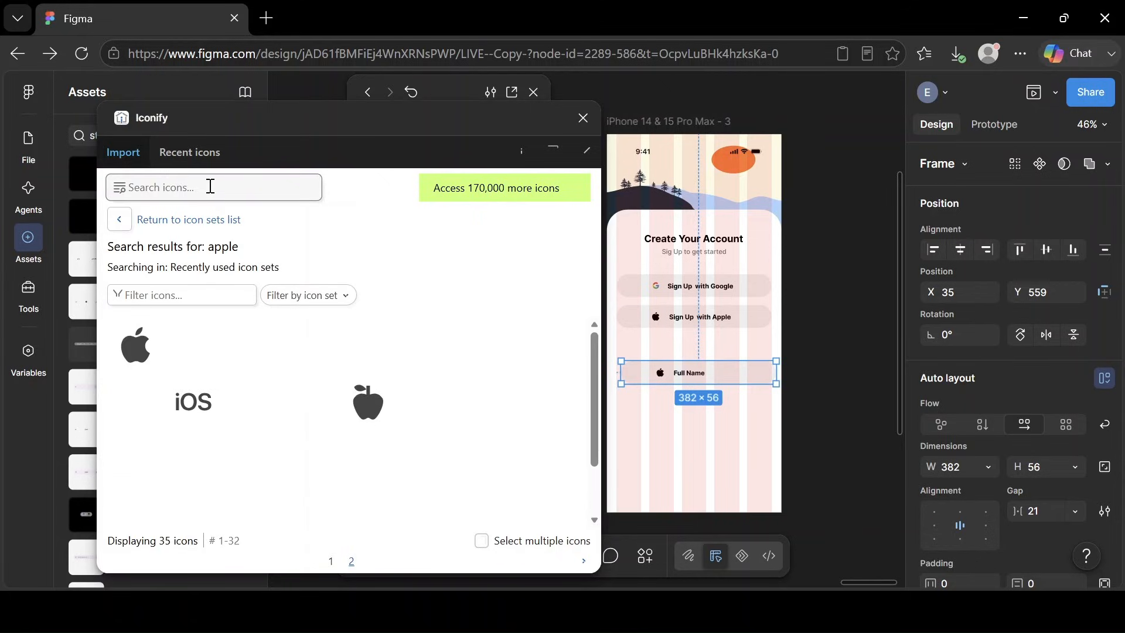
click(210, 187)
text(profile)
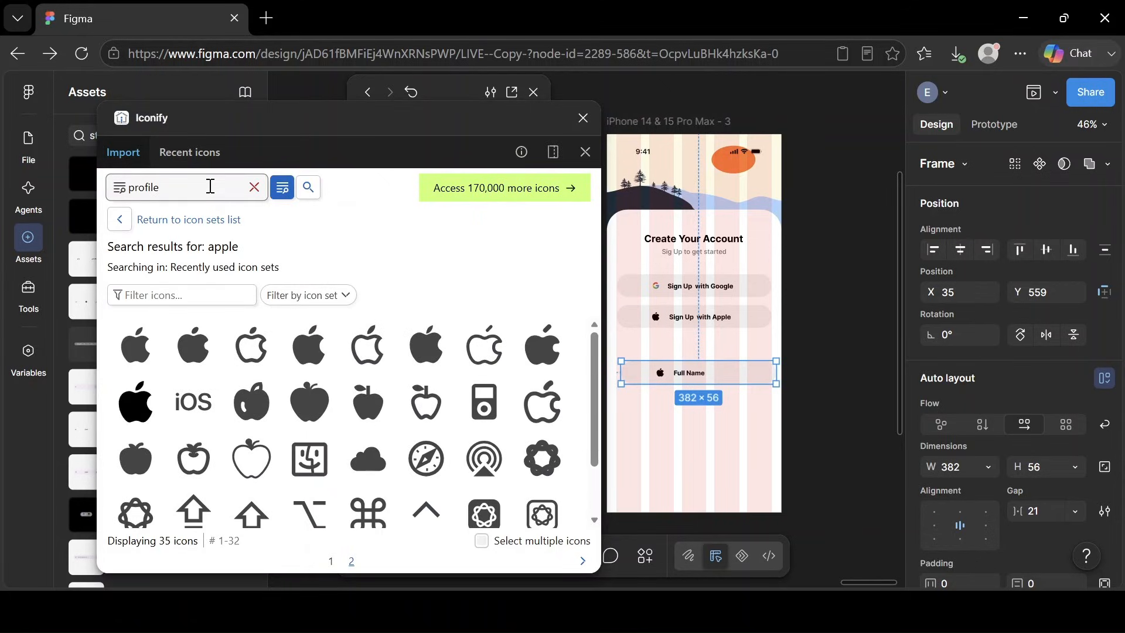
key(Return)
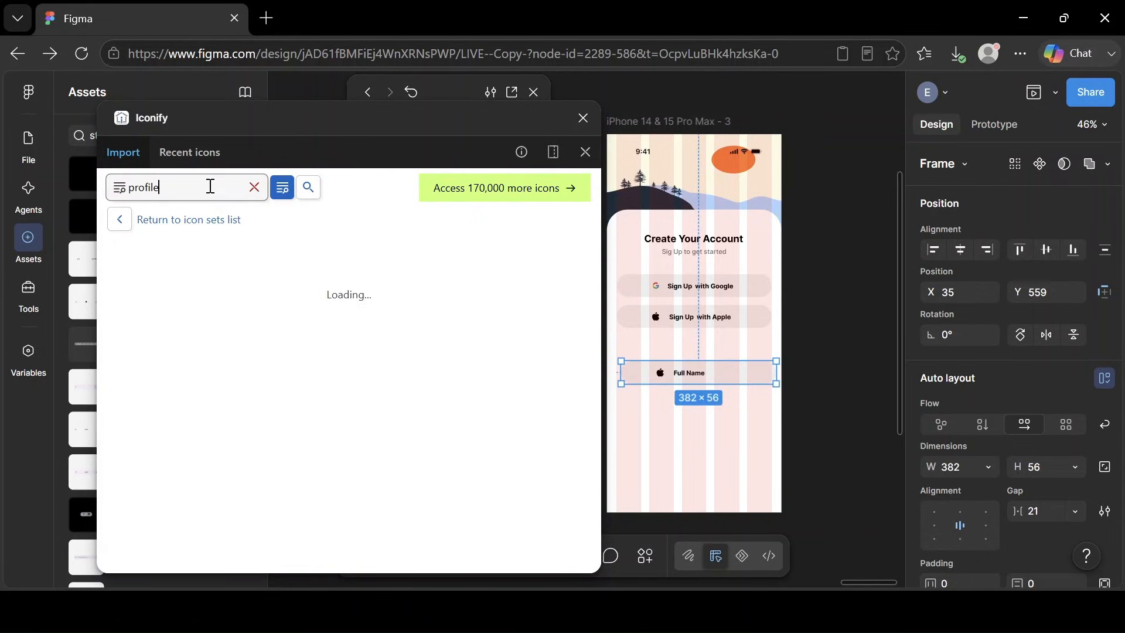
click(138, 405)
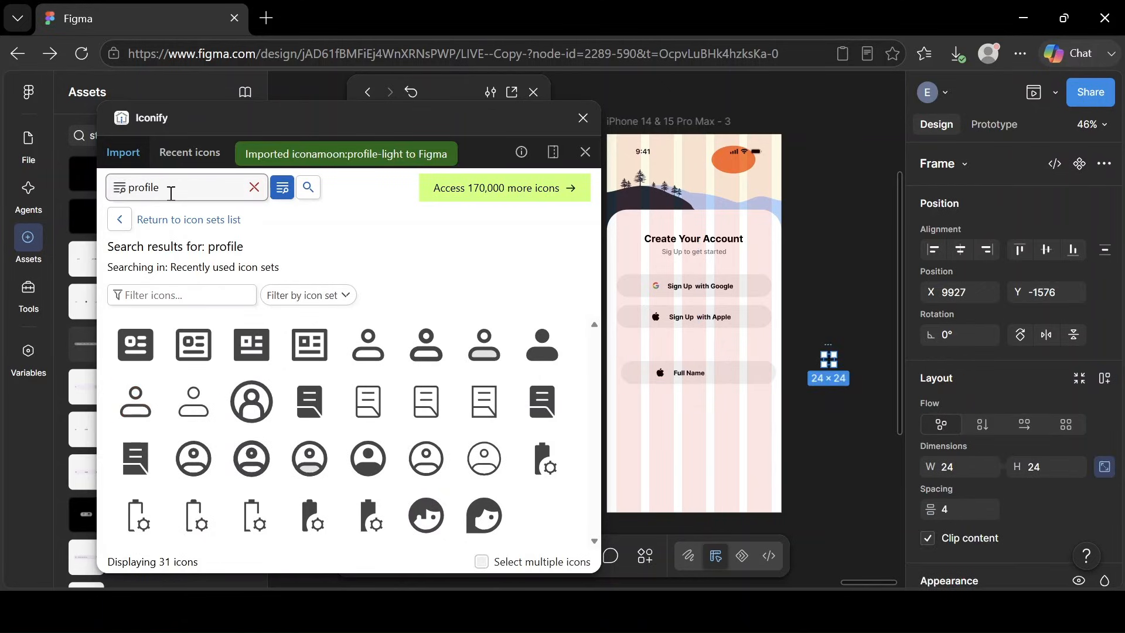
Search Iconify for "email" and import the iconamoon email envelope icon.
key(BackSpace)
key(BackSpace)
key(BackSpace)
key(BackSpace)
key(BackSpace)
key(BackSpace)
text(ema)
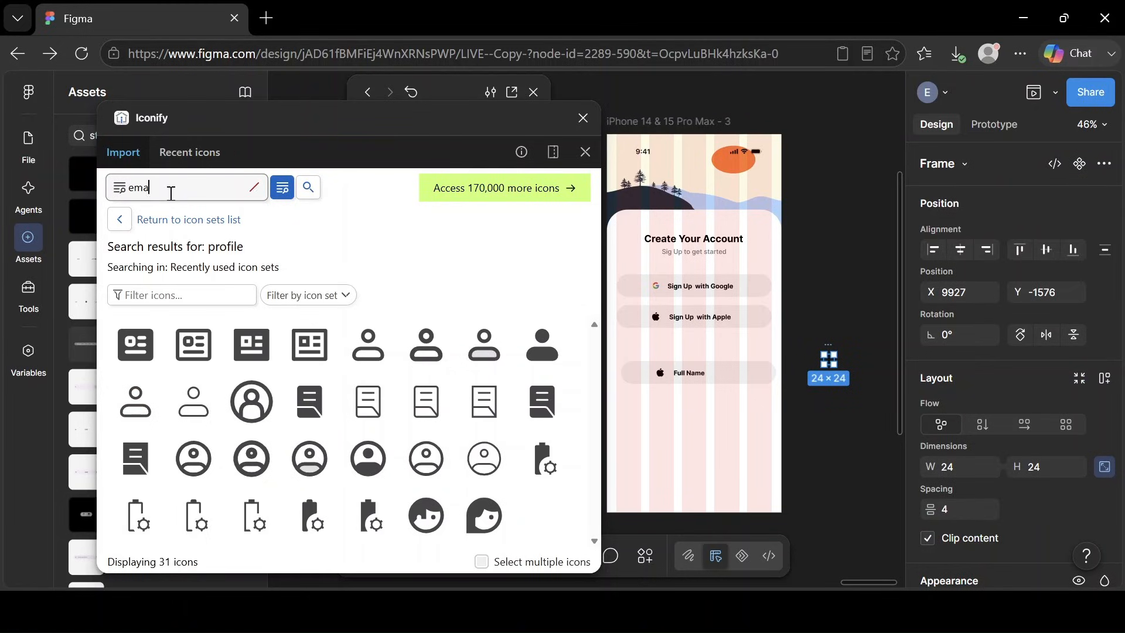
text(il)
key(Return)
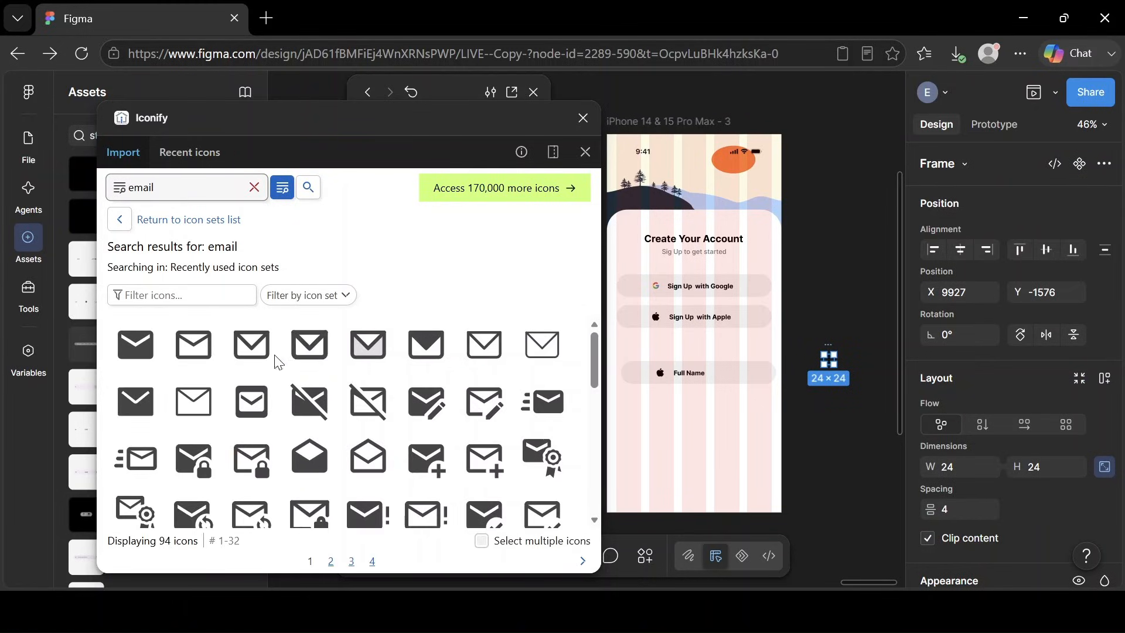
click(249, 352)
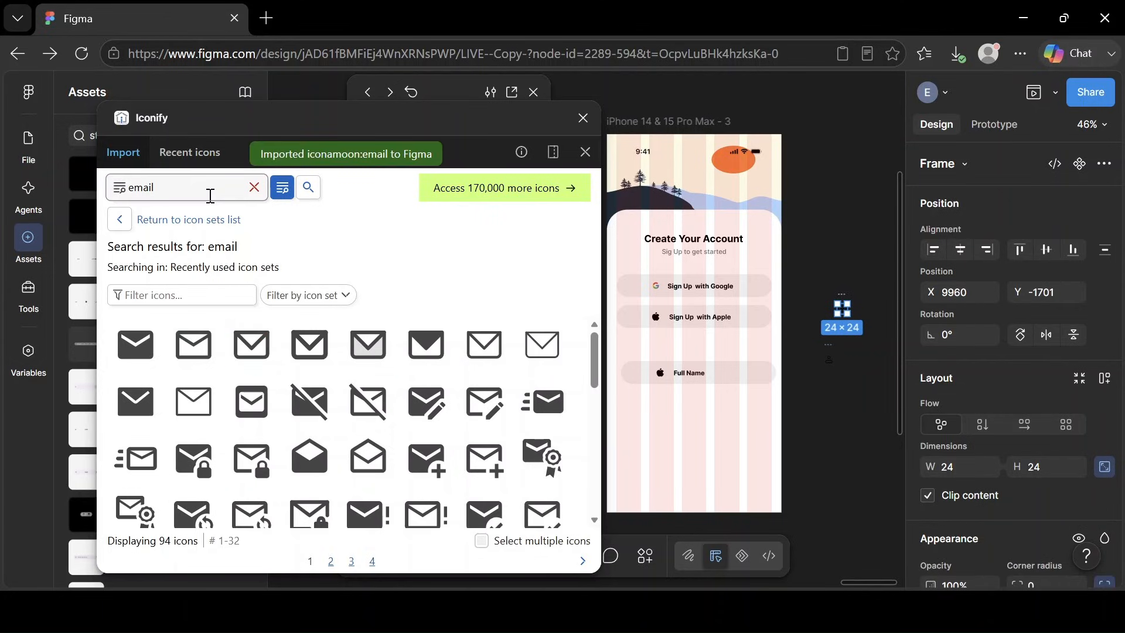
Search Iconify for "password" and place the mdi password-off-outline icon beside the phone frame.
key(BackSpace)
key(BackSpace)
key(BackSpace)
key(BackSpace)
text(passwor)
key(Return)
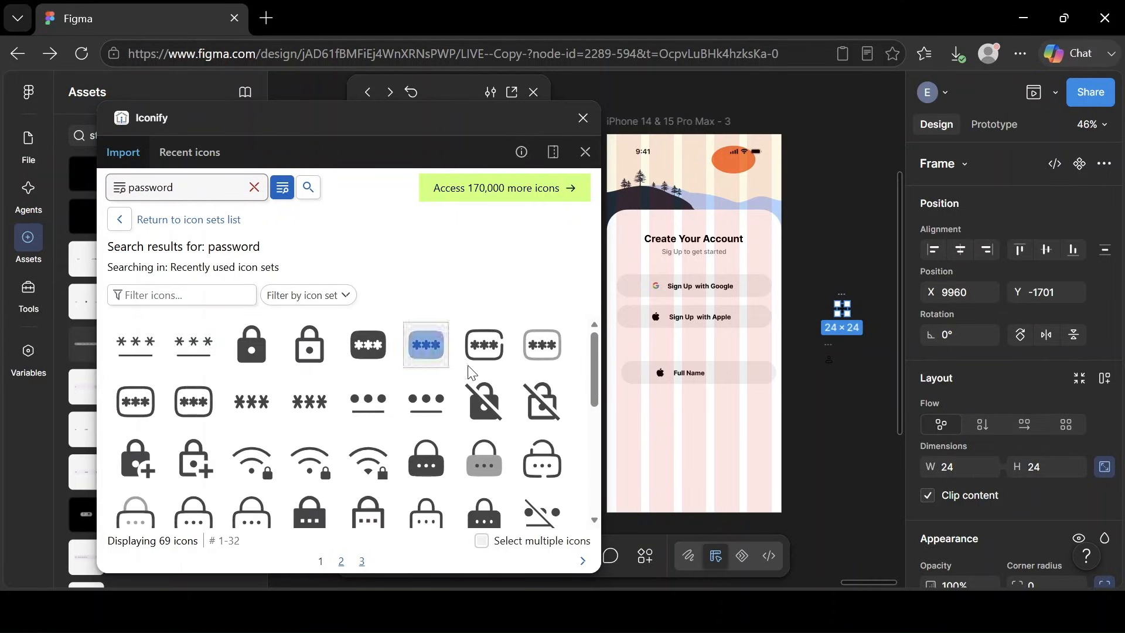
drag(540, 405, 869, 377)
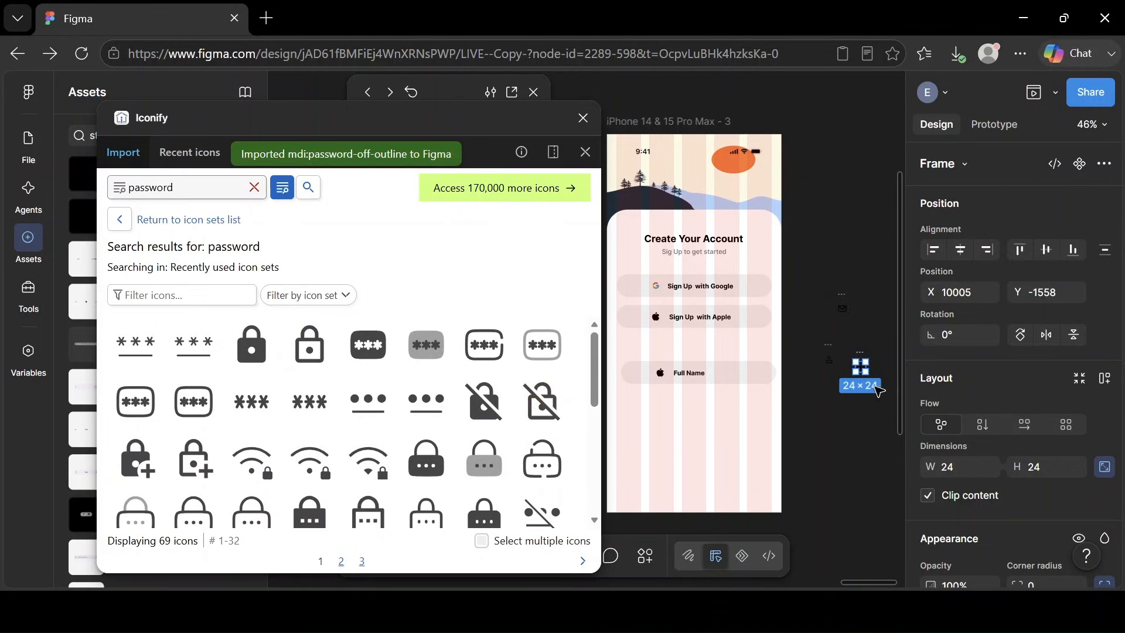
Search Iconify for "eye", place the mdi eye-off-outline icon beside the phone frame and close the plugin.
click(255, 187)
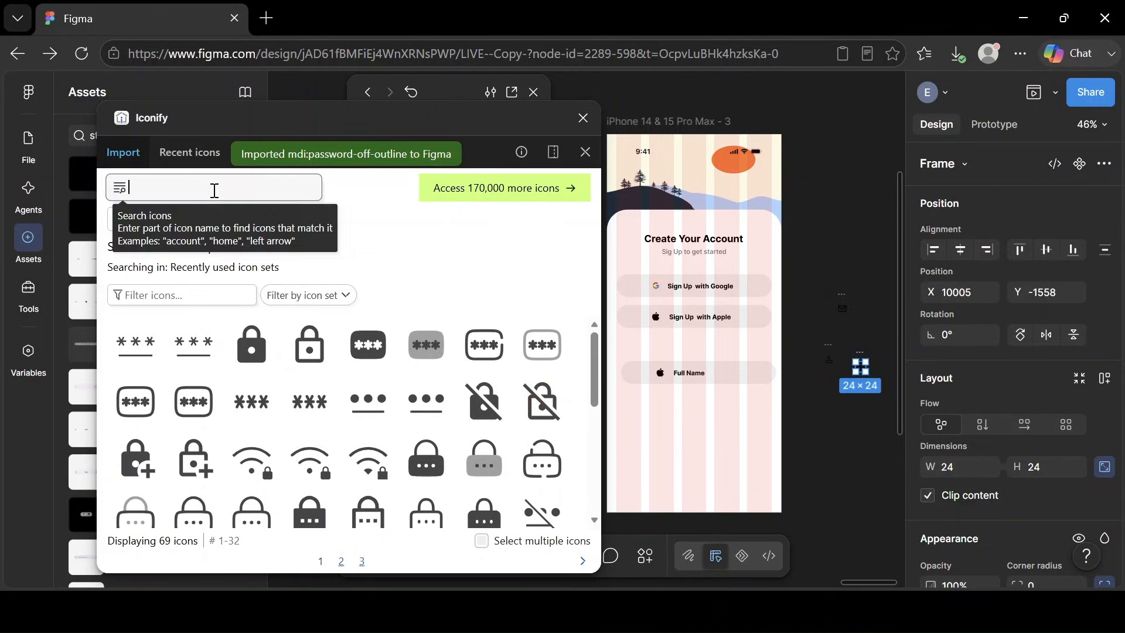
text(eye)
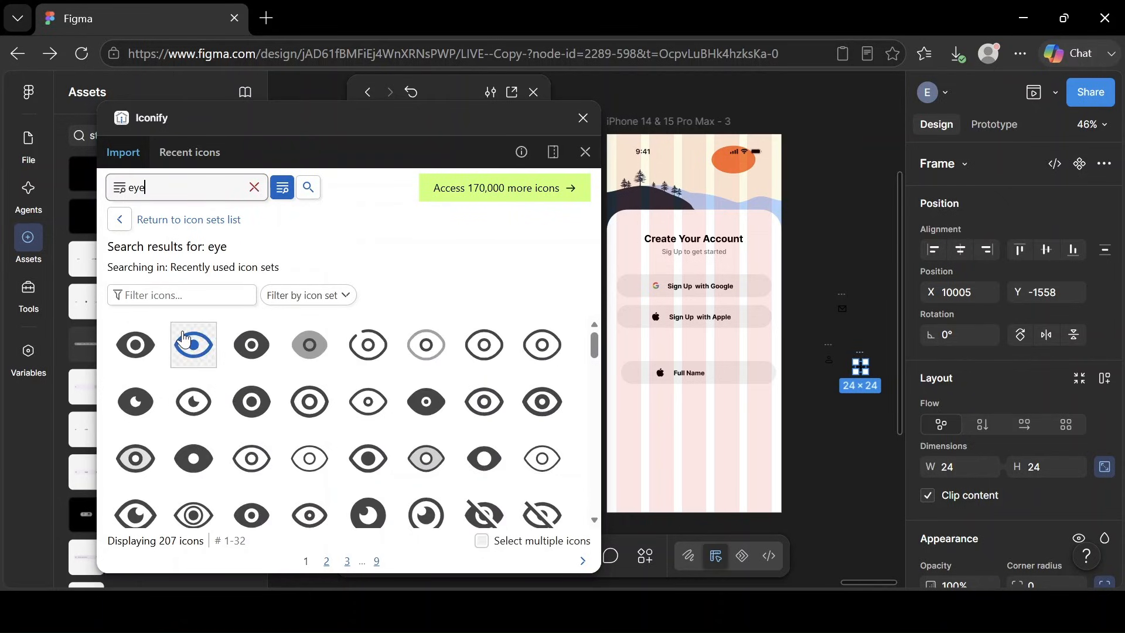
drag(563, 506, 853, 333)
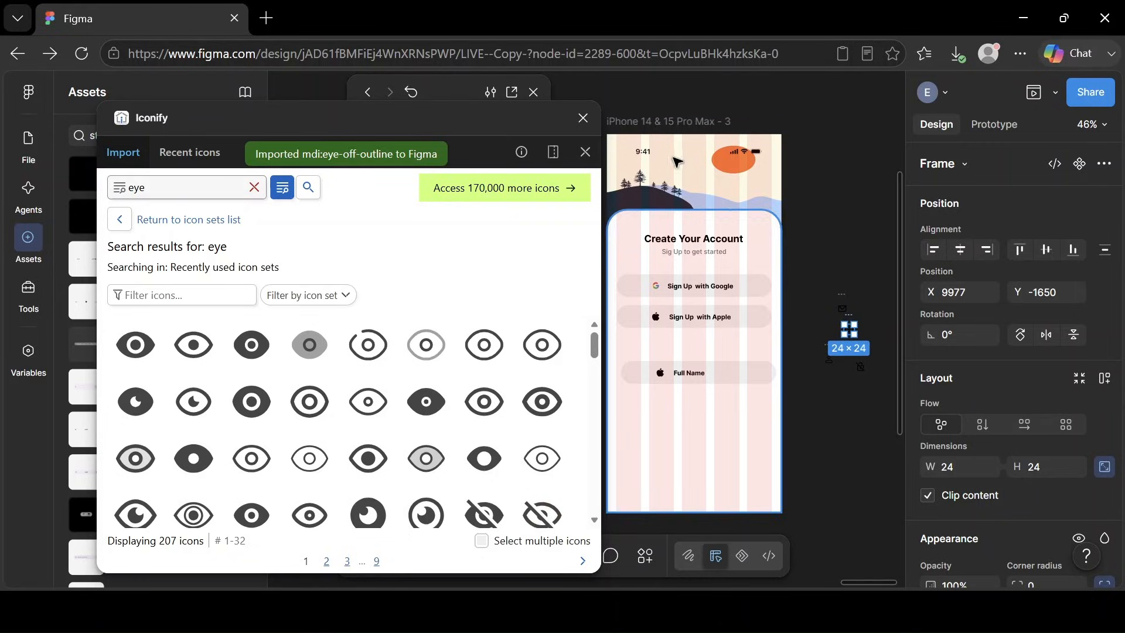
click(583, 118)
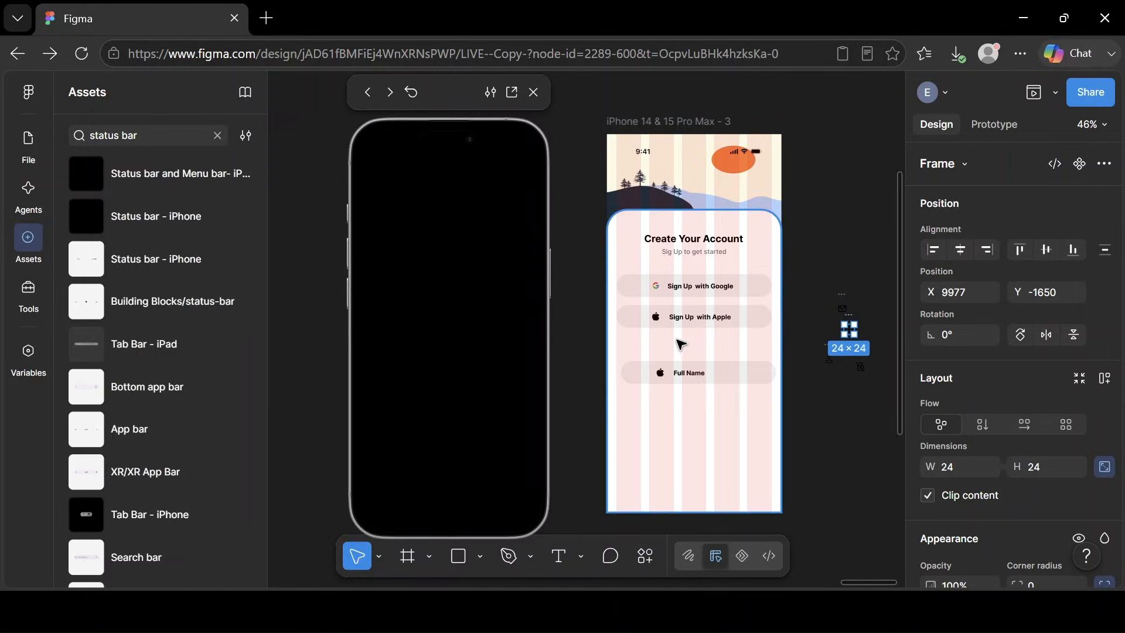
Replace the Apple logo in the "Full Name" field with the profile icon and select the field.
click(692, 374)
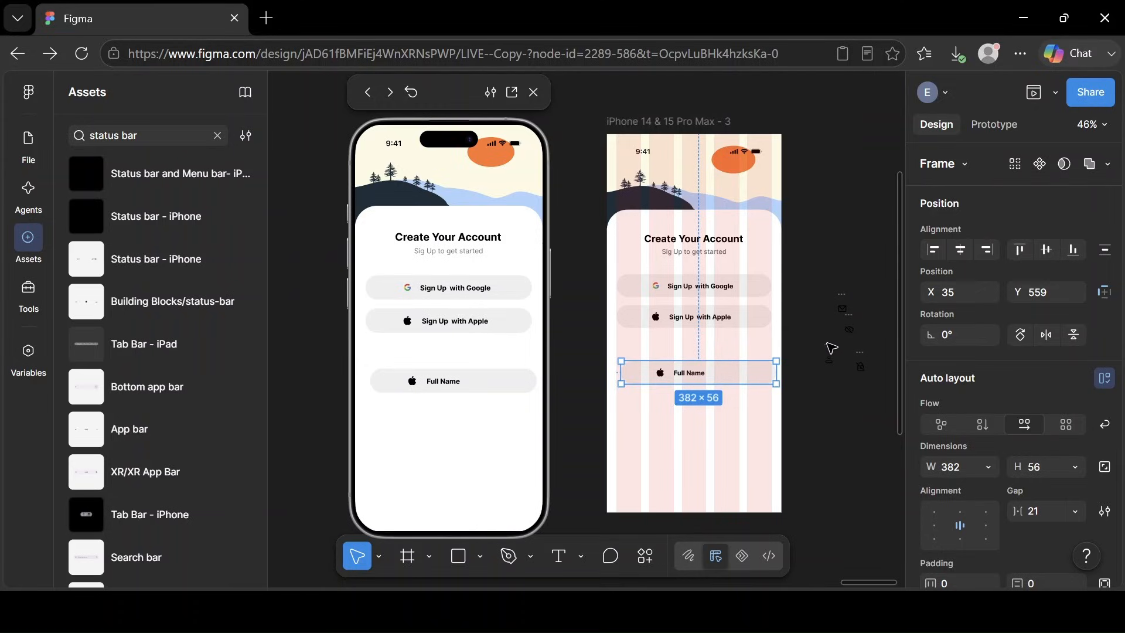
drag(829, 358, 652, 381)
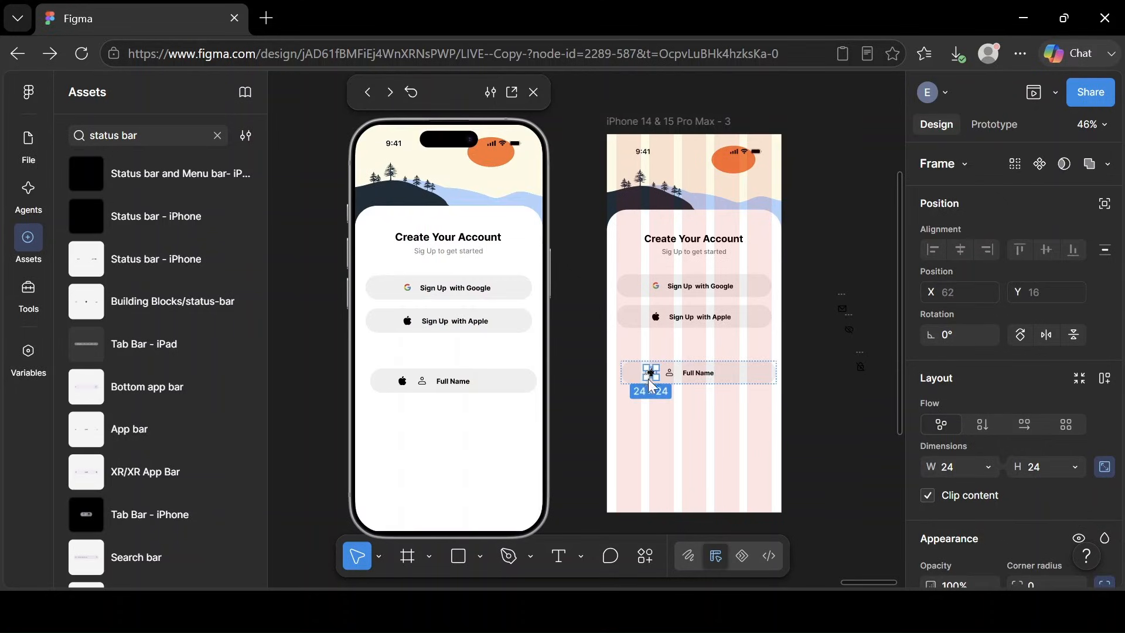
key(Delete)
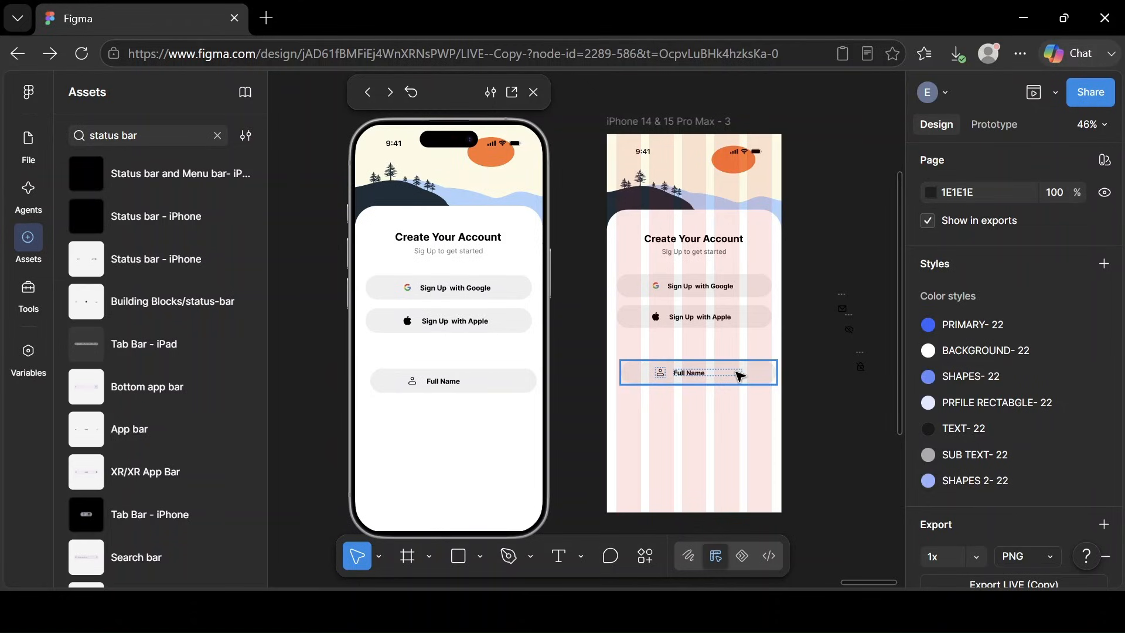
click(739, 375)
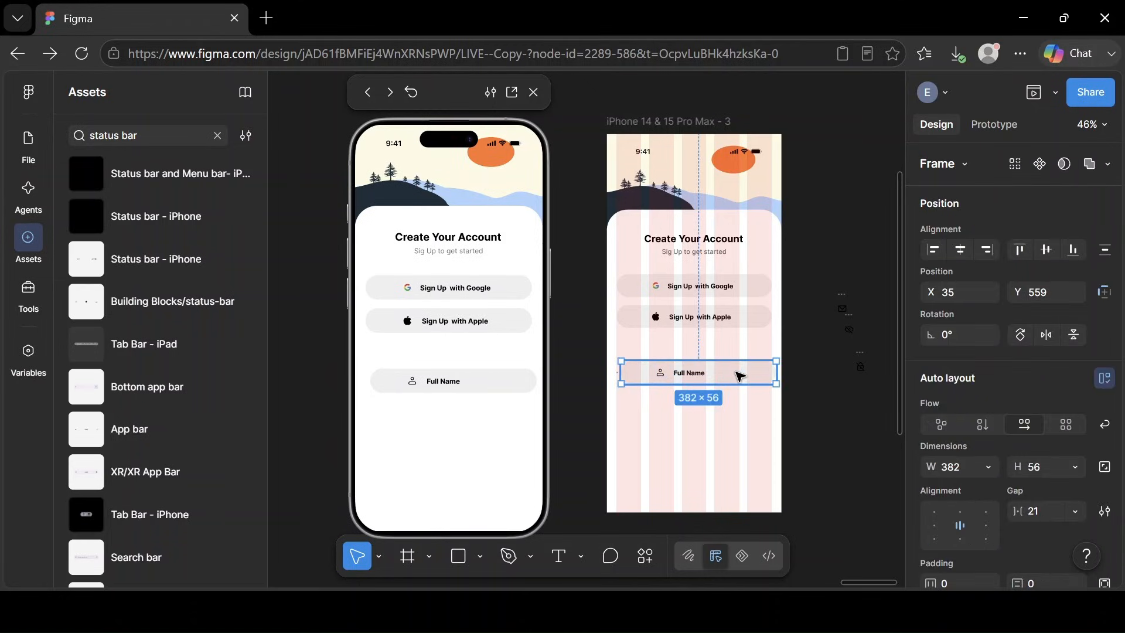
Centre the "Full Name" field horizontally in the phone frame and add an inside stroke of weight 1 coloured E4E3E3.
click(962, 251)
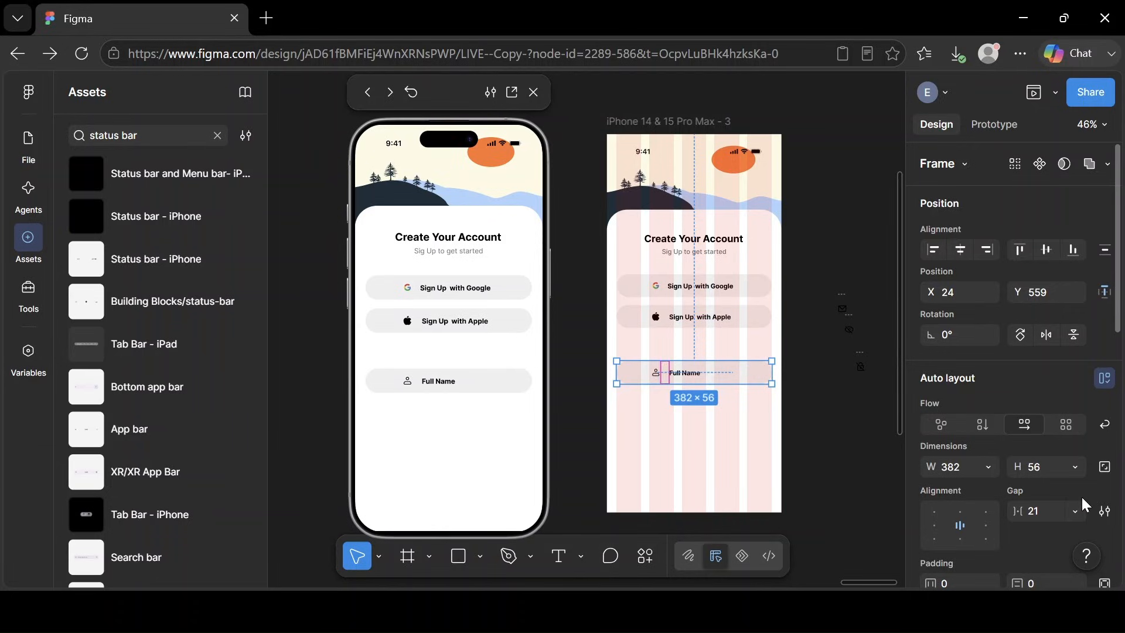
scroll(1083, 498, down, 6)
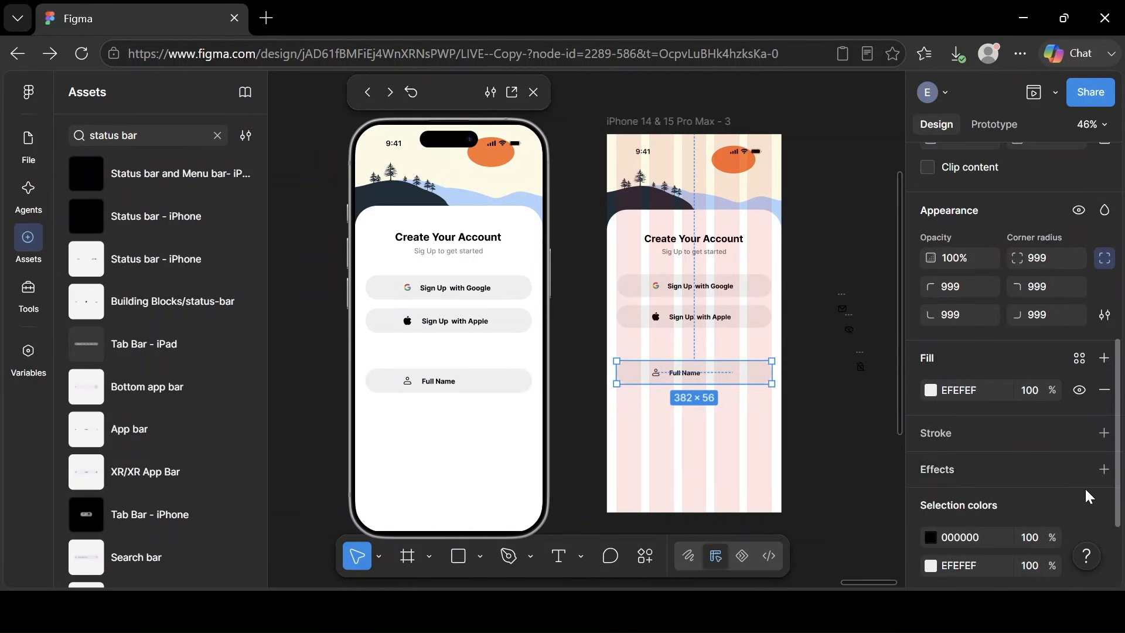
click(1104, 434)
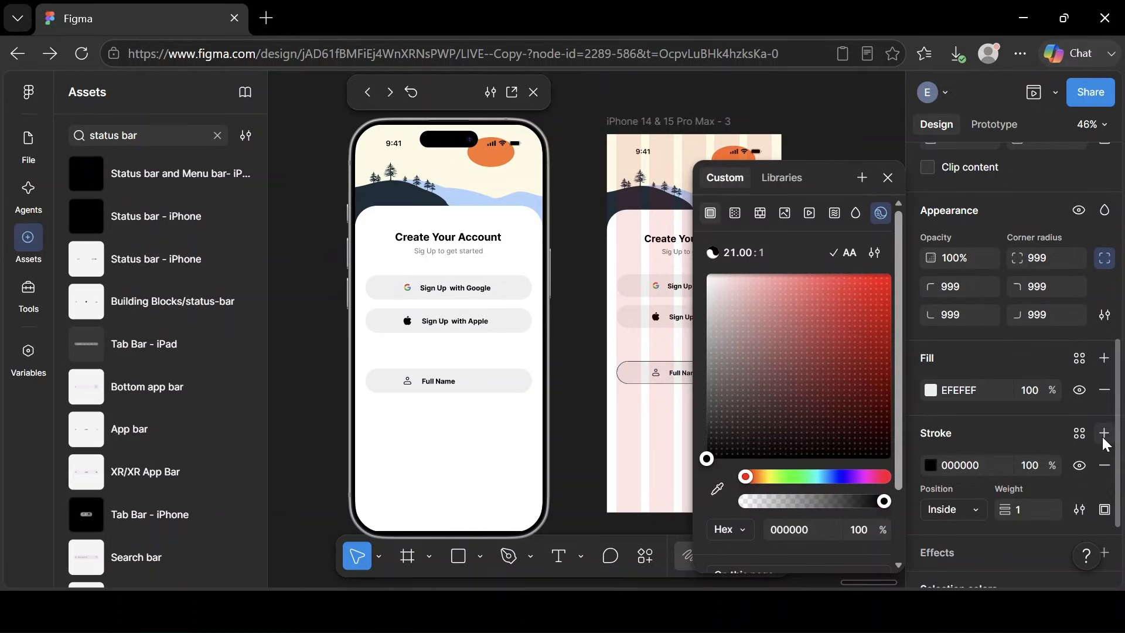
scroll(784, 409, down, 2)
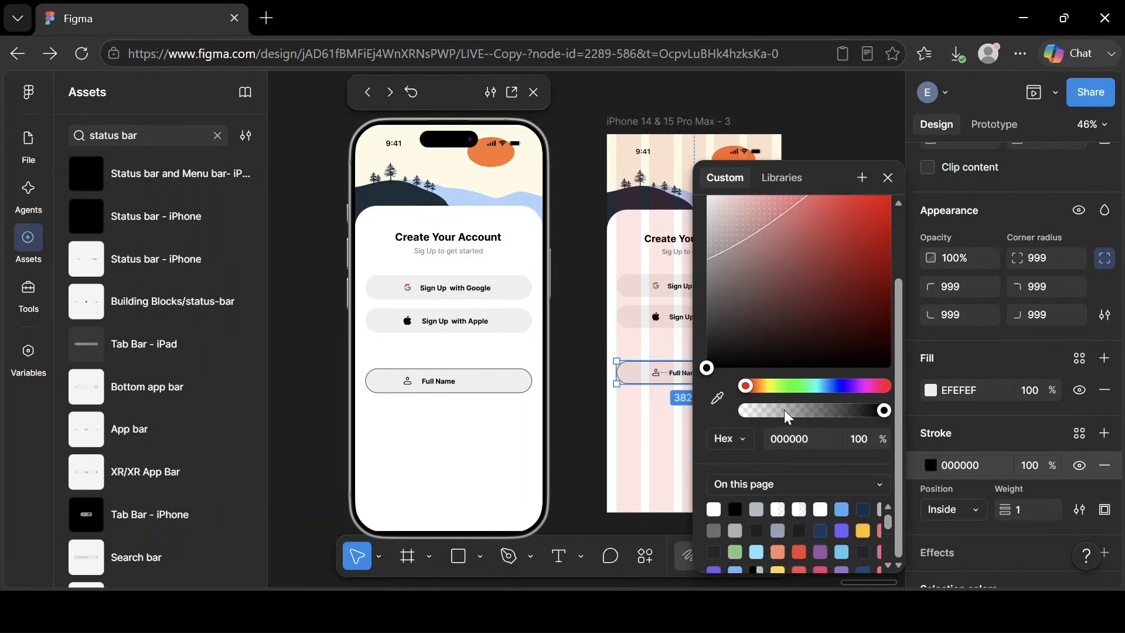
scroll(750, 352, up, 2)
click(705, 293)
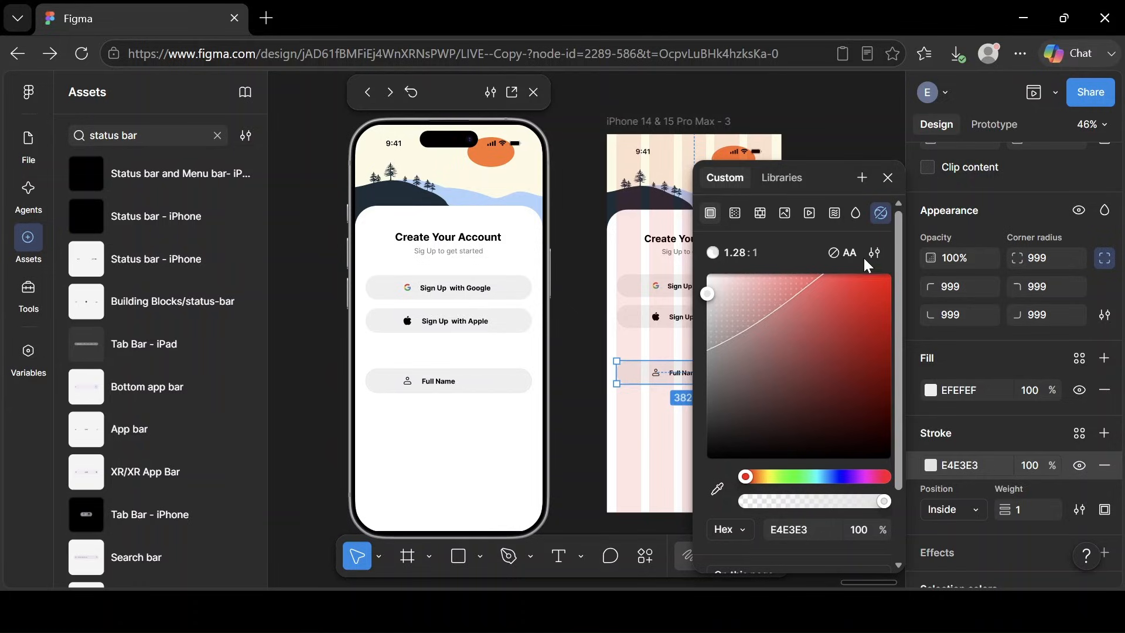
Set the "Full Name" field's fill to F6F6F6 and its stroke colour to CCC6C6.
click(930, 390)
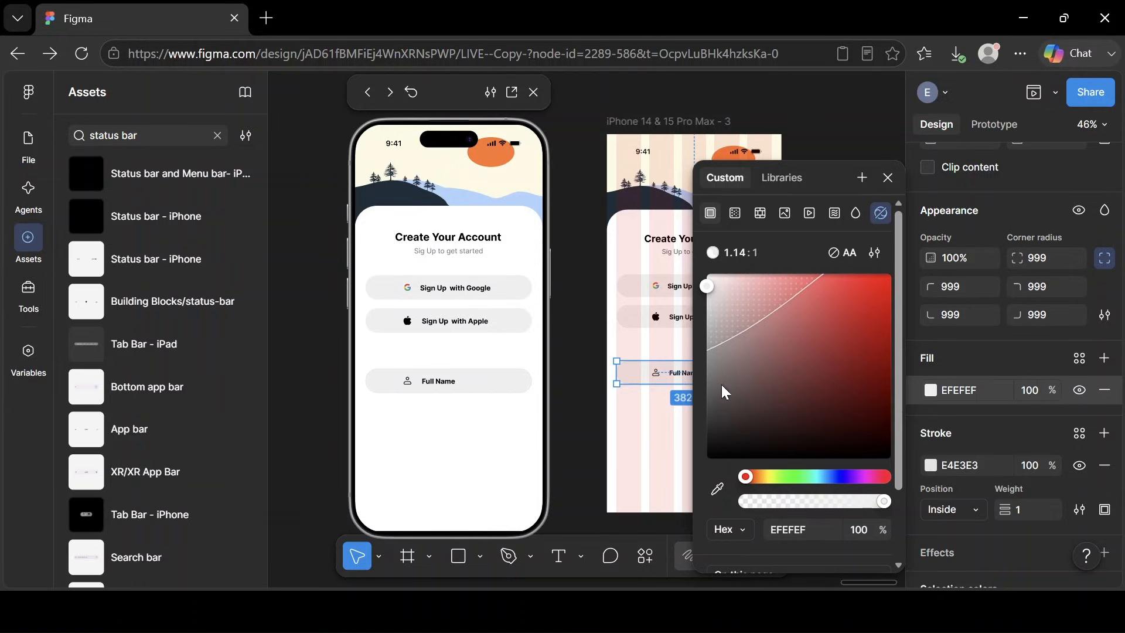
click(708, 296)
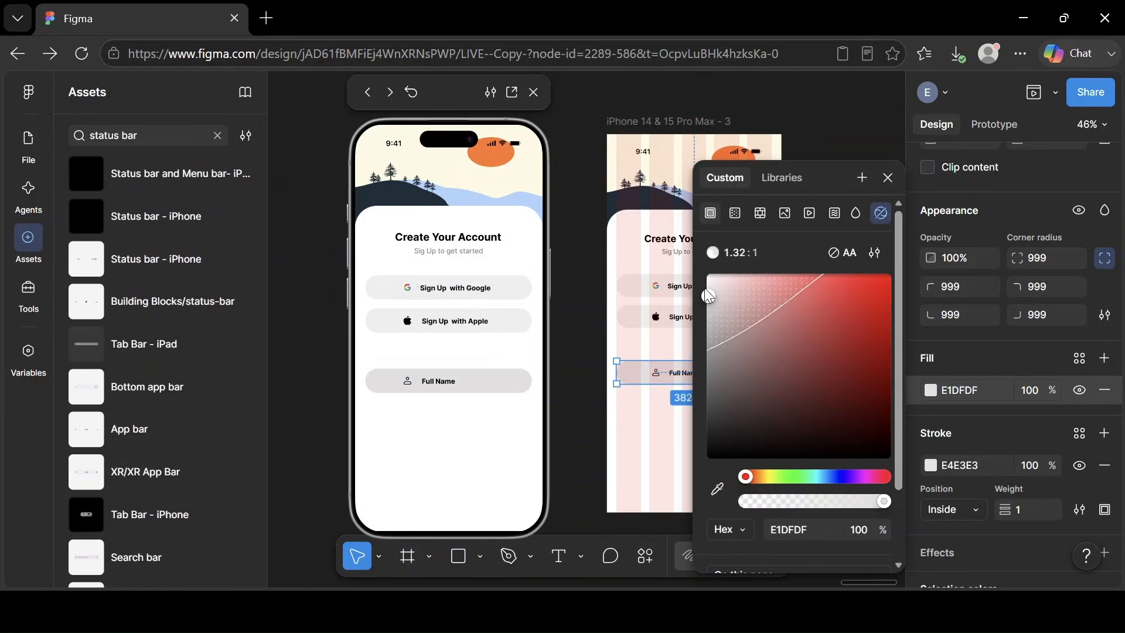
mouse_move(701, 282)
mouse_down()
mouse_move(701, 271)
mouse_move(702, 284)
mouse_up()
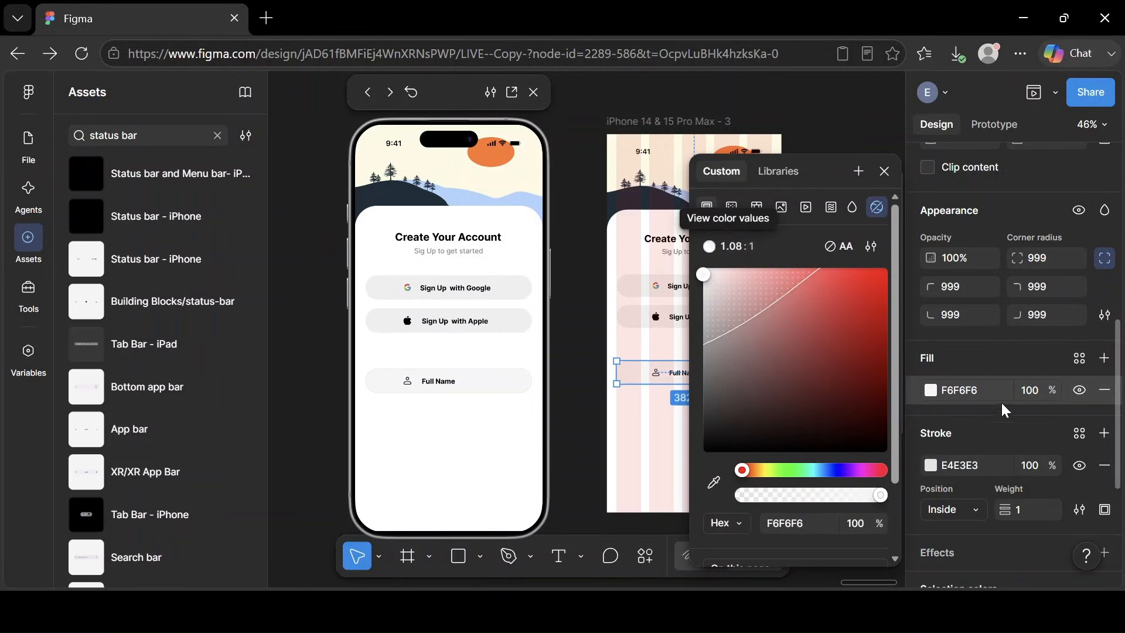
click(931, 465)
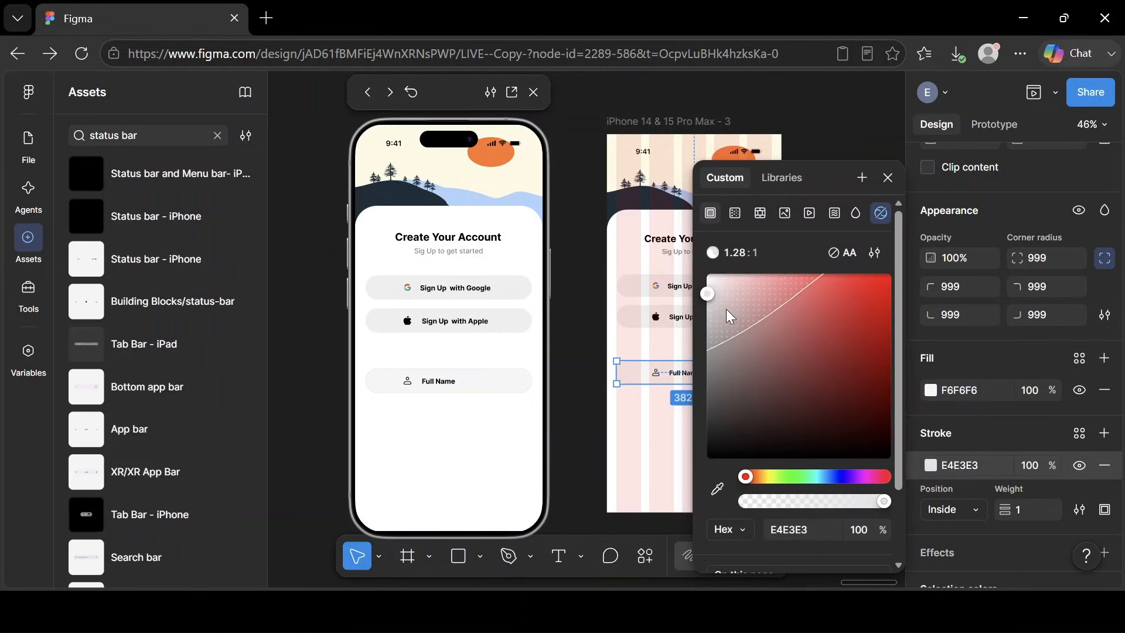
drag(703, 297, 710, 314)
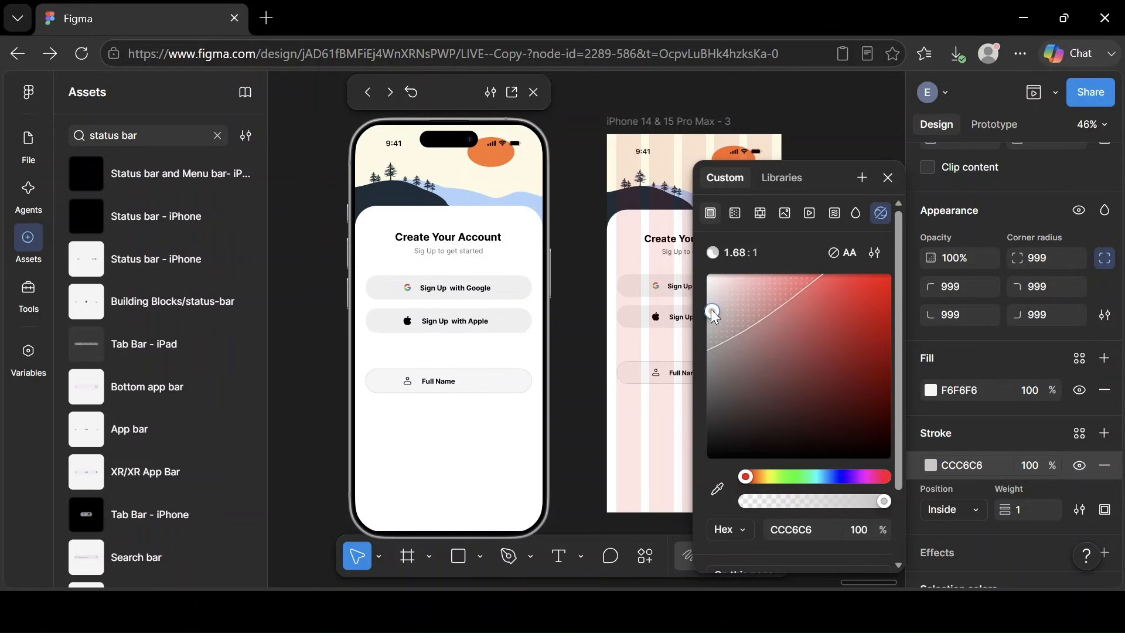
click(887, 177)
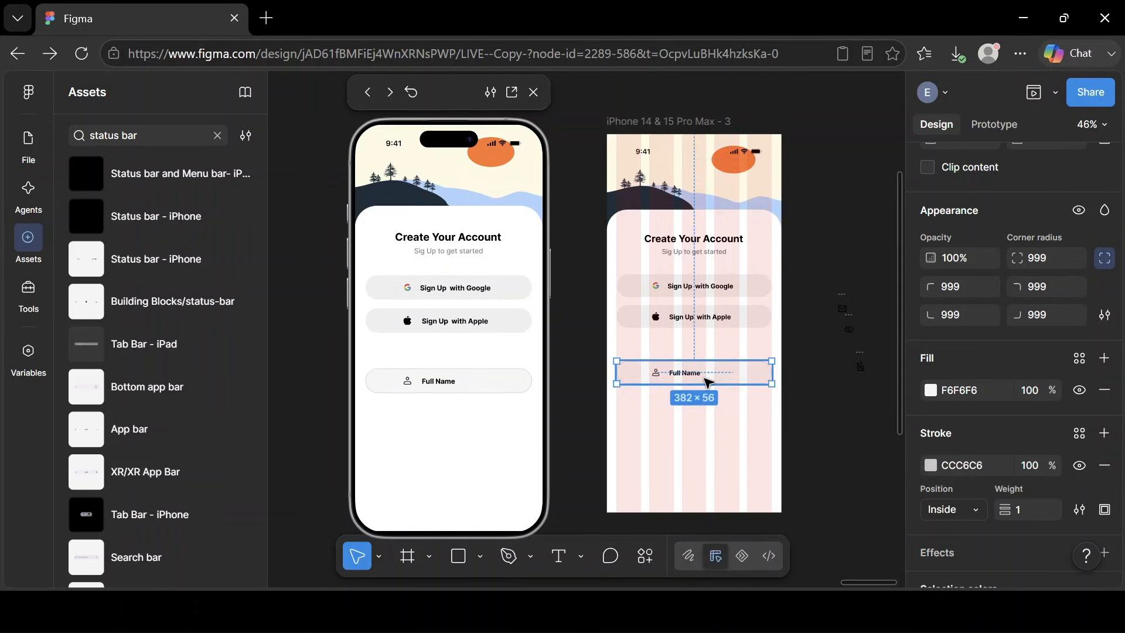
Left-align the "Full Name" field's contents, keeping them vertically centred, with horizontal padding of 32 and a gap of 9.
scroll(1026, 363, up, 8)
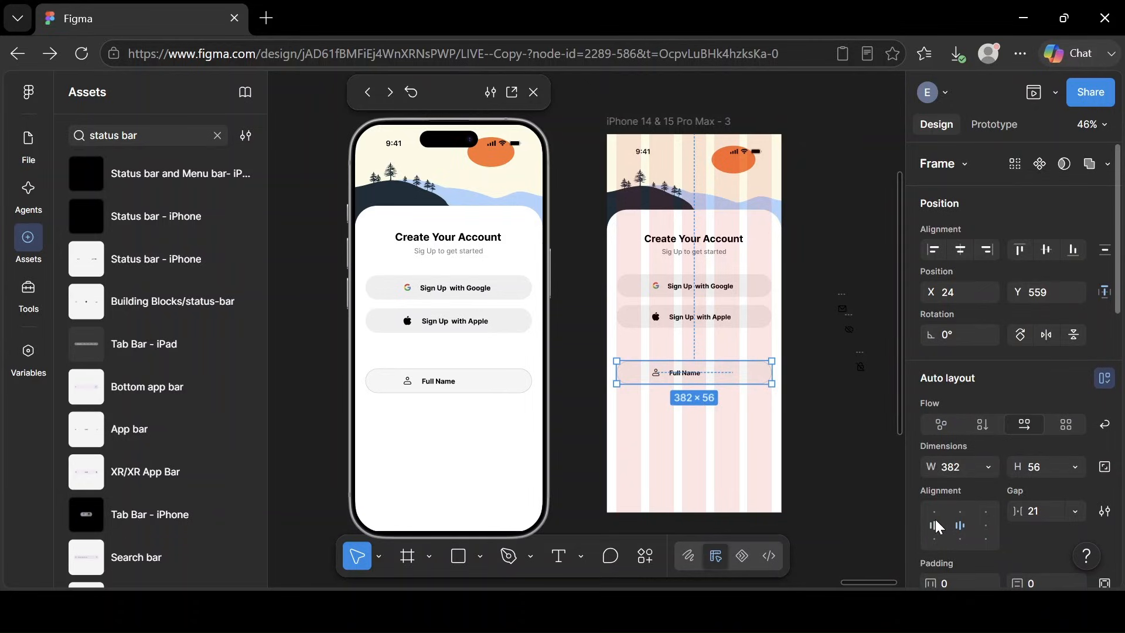
click(934, 524)
scroll(996, 440, down, 10)
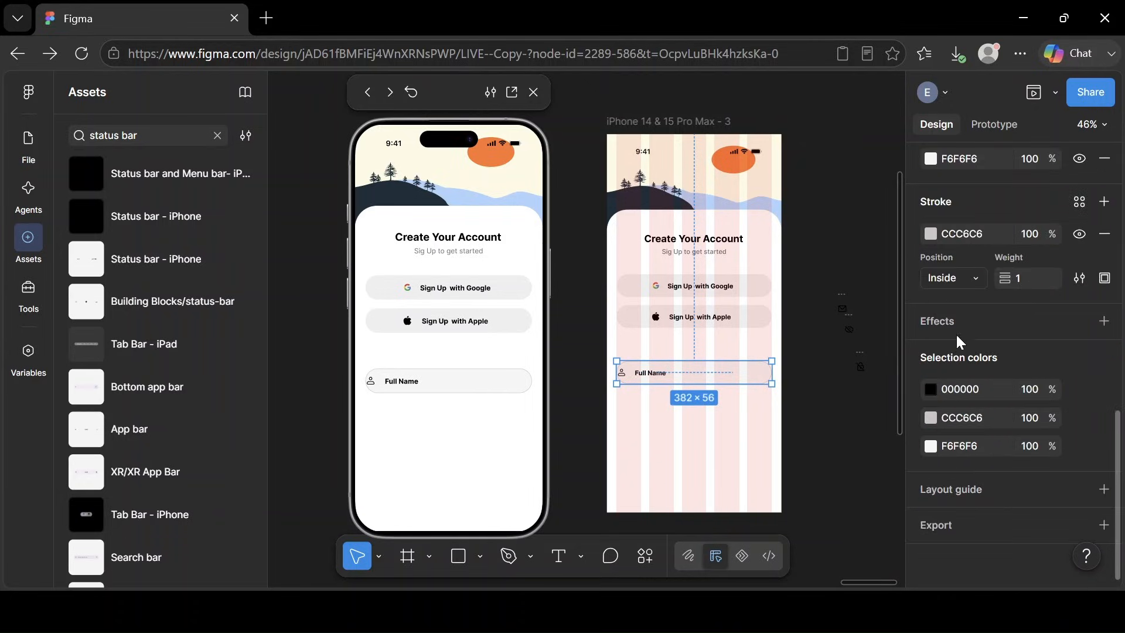
scroll(996, 364, up, 10)
scroll(967, 293, down, 3)
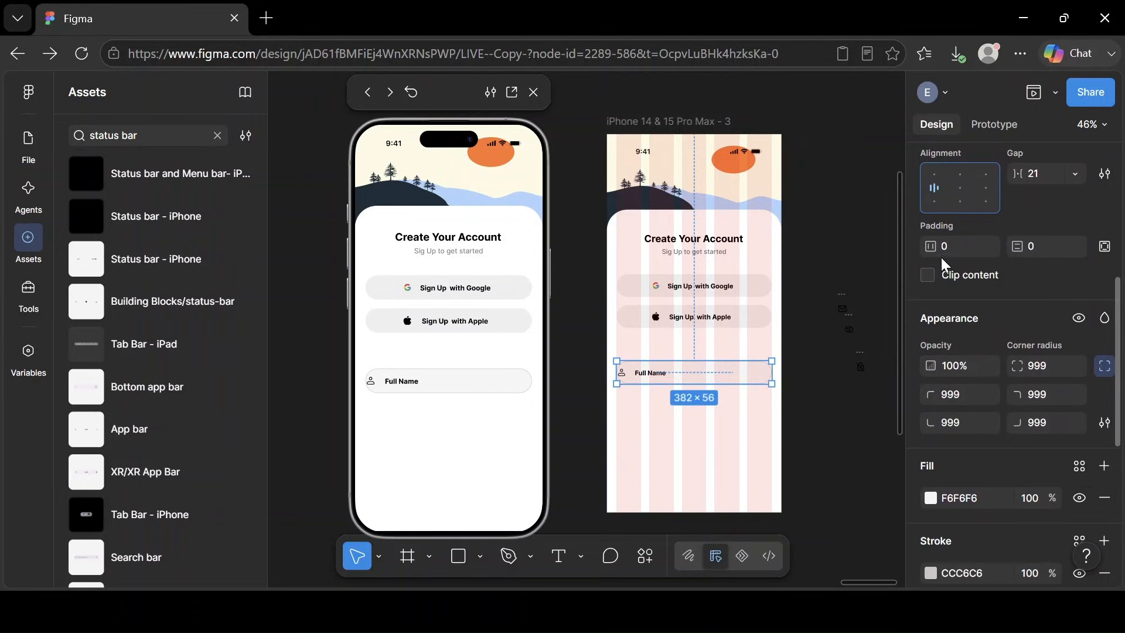
drag(926, 248, 984, 263)
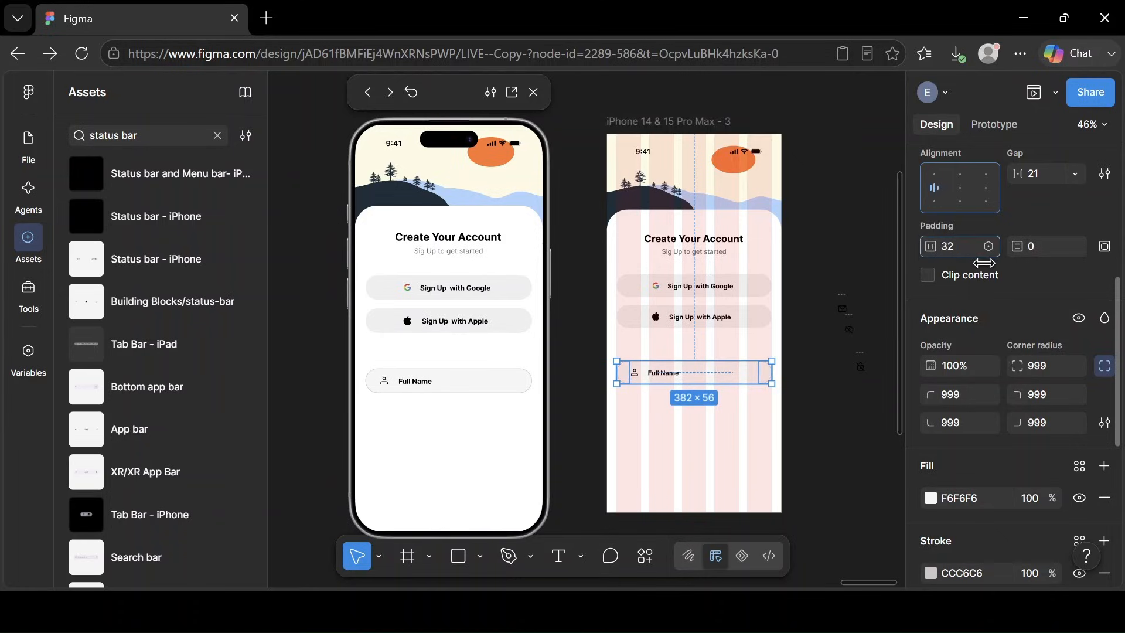
drag(1018, 174, 994, 181)
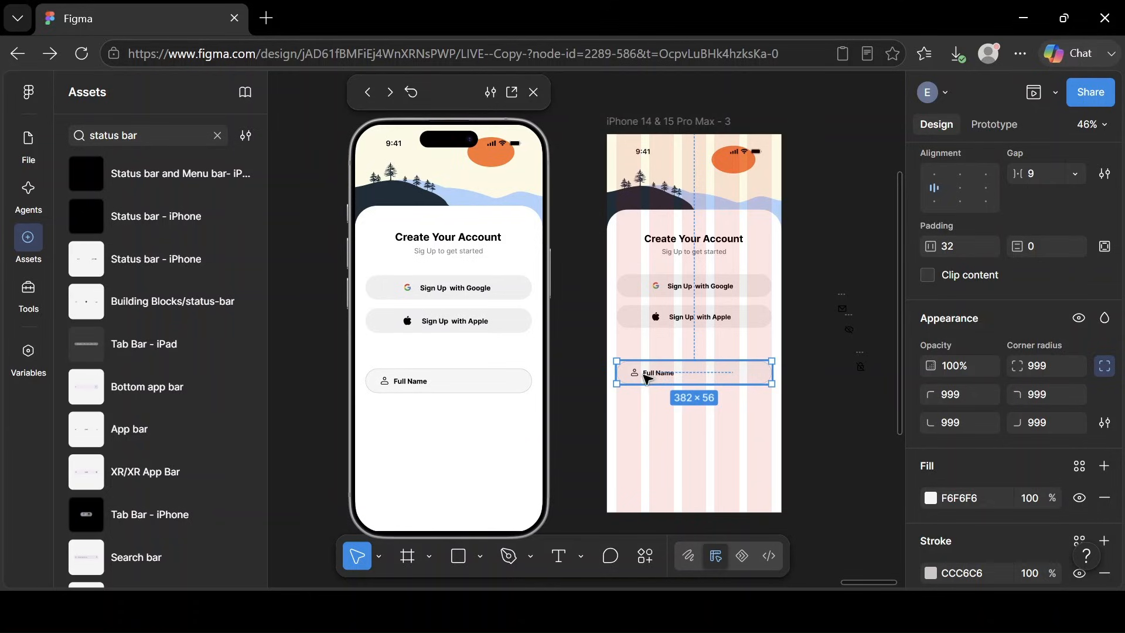
Recolour the profile icon and label in the "Full Name" field from black to grey 928F8F.
scroll(973, 394, down, 5)
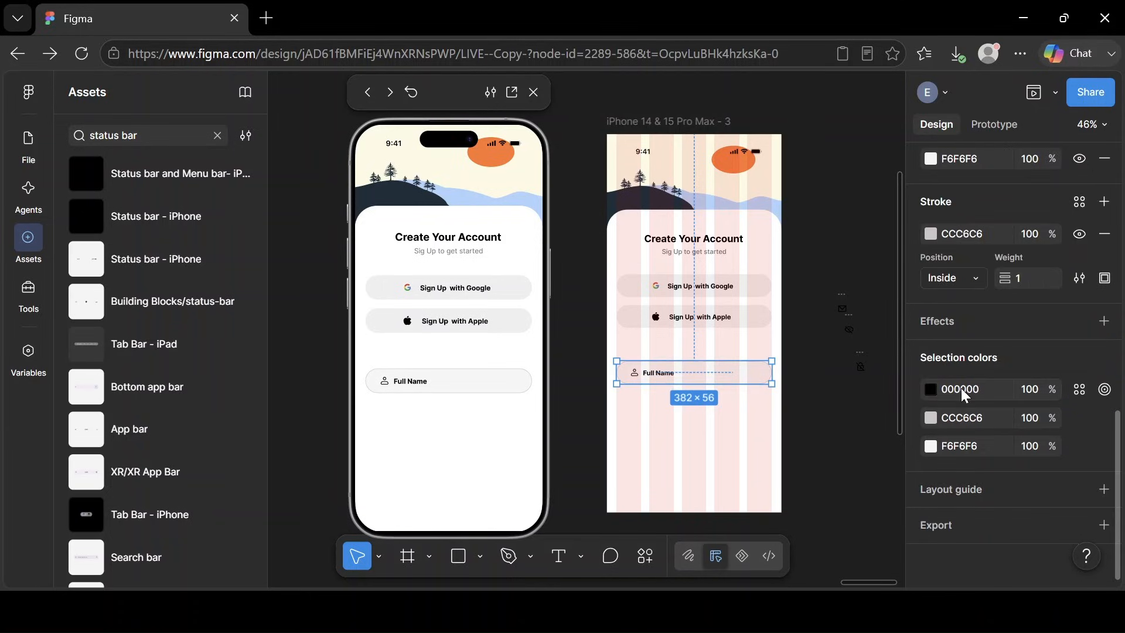
click(931, 389)
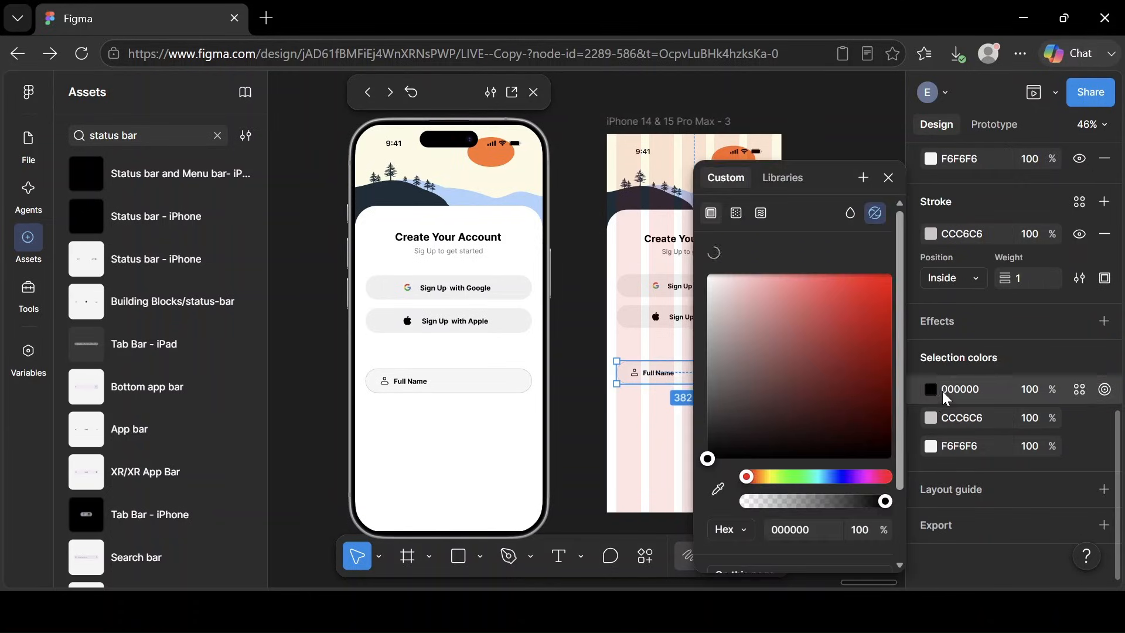
click(711, 354)
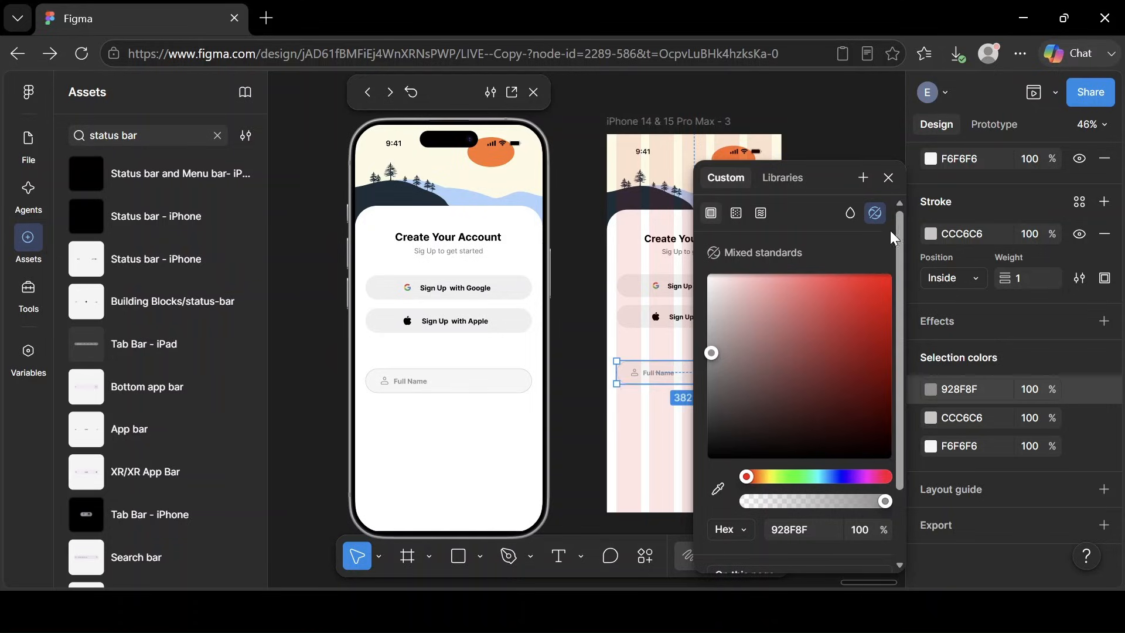
click(889, 177)
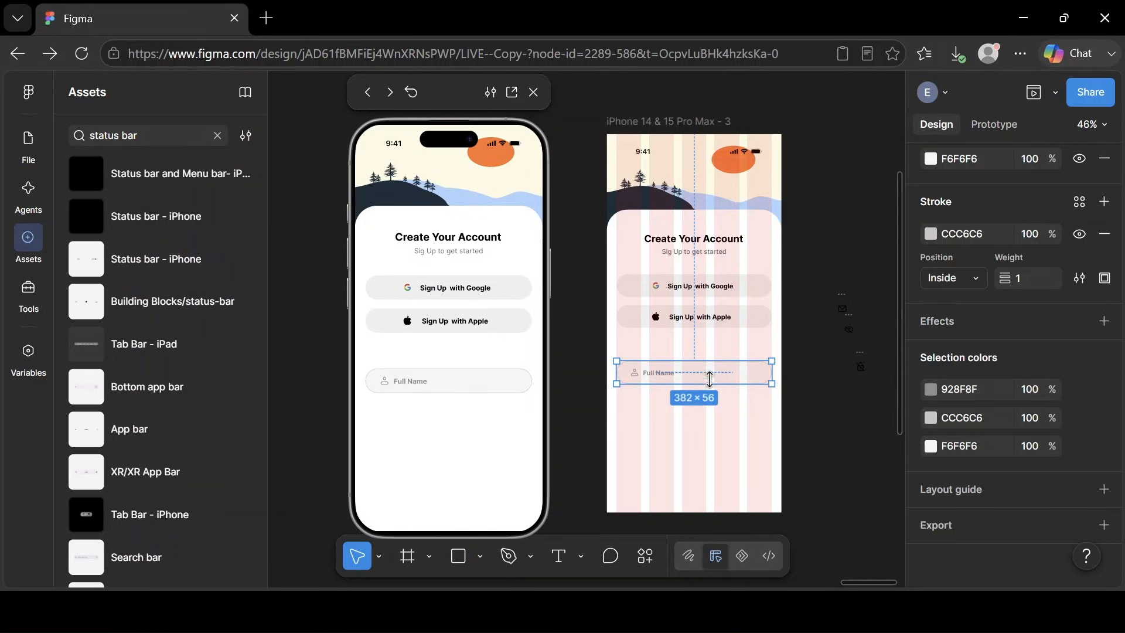
Add the text "or" between the Apple sign-up button and the "Full Name" field, centred horizontally in the frame.
key(t)
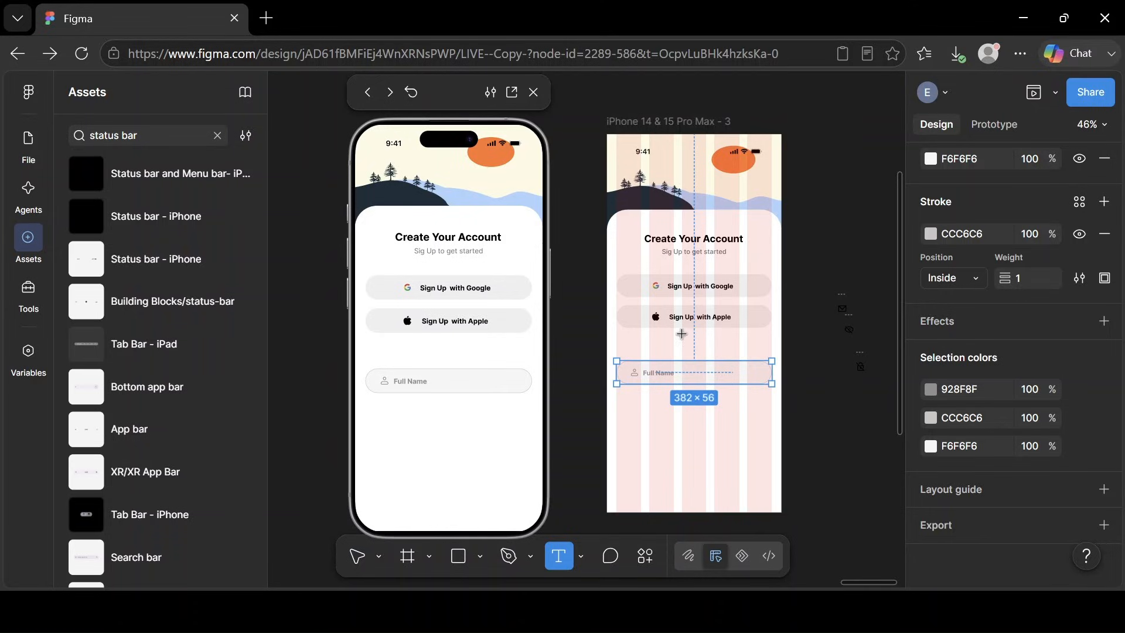
click(705, 340)
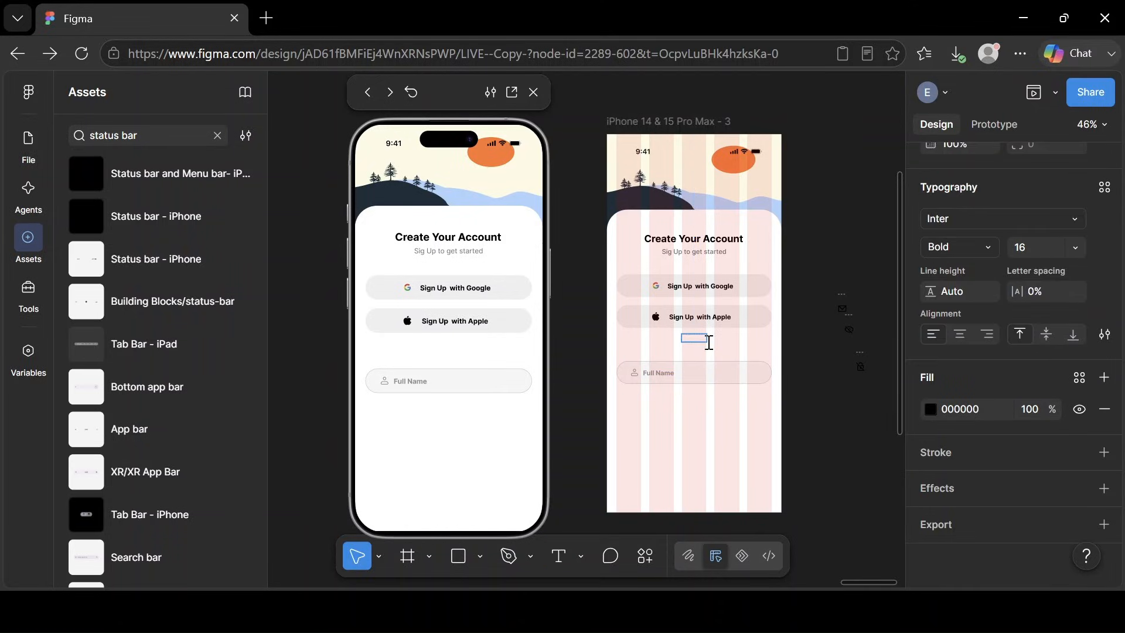
text(or)
key(Escape)
drag(708, 338, 695, 339)
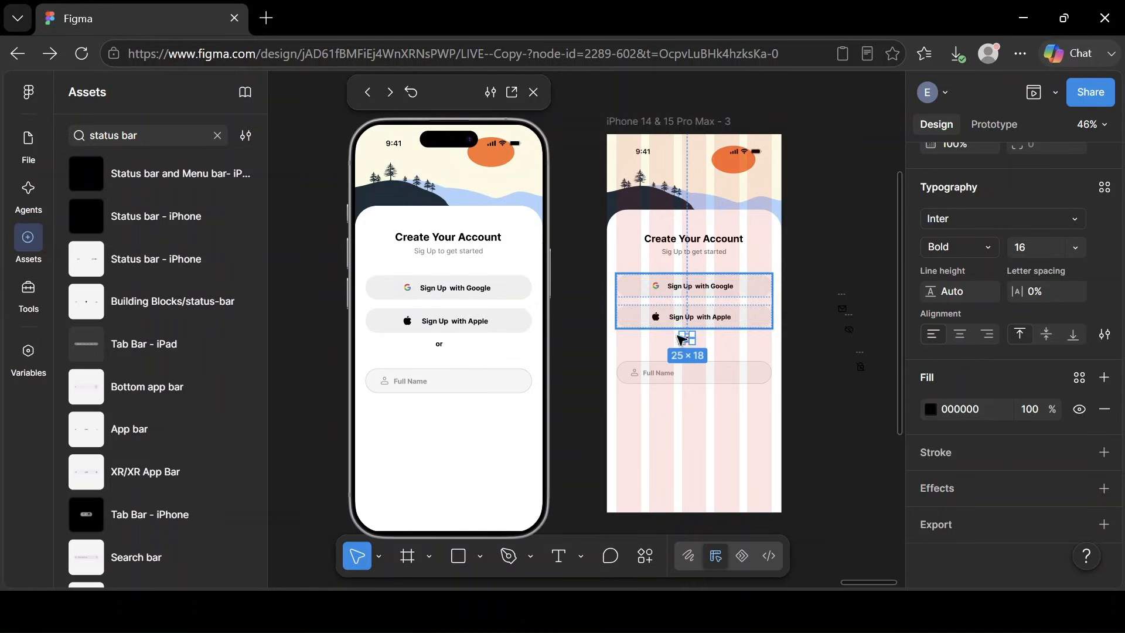
scroll(954, 273, up, 5)
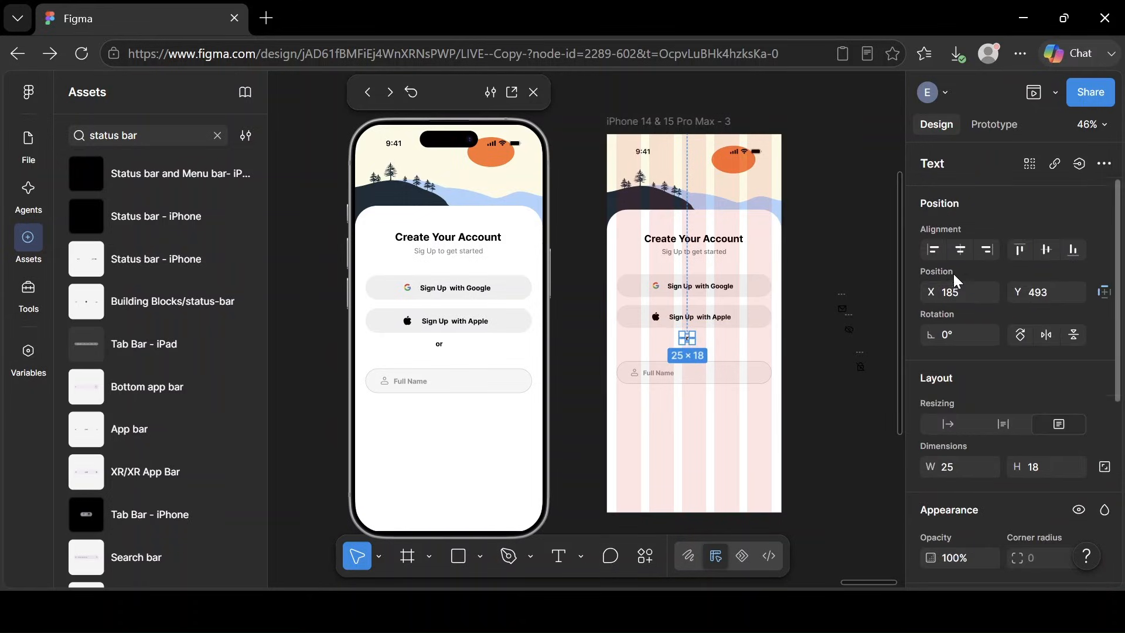
click(961, 249)
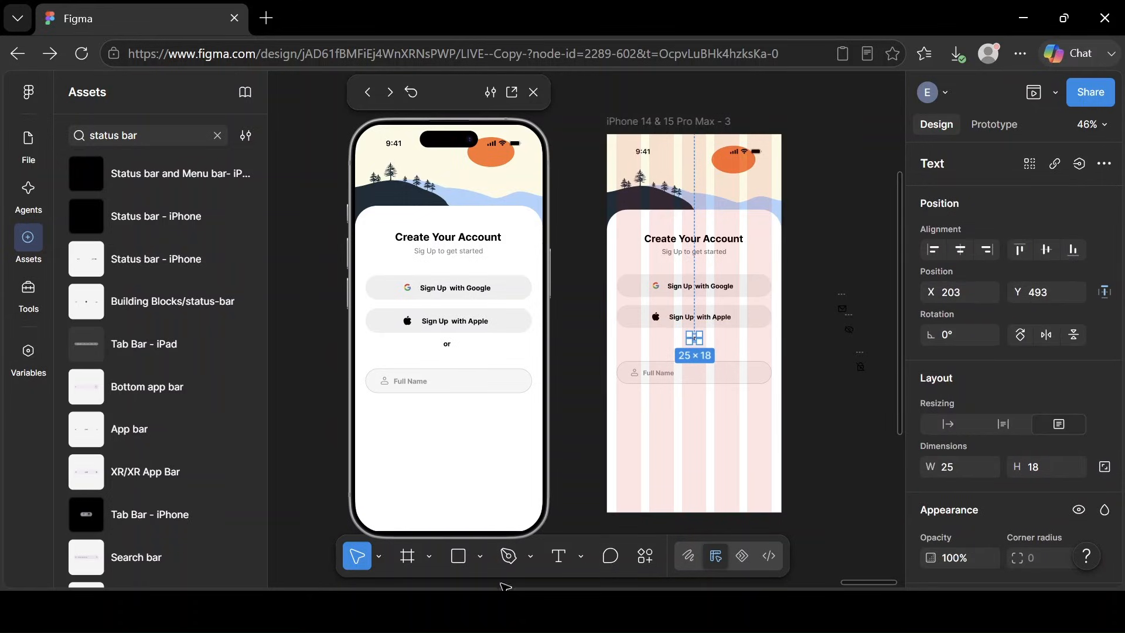
Draw a horizontal line about 139 px long to the left of the "or" text.
click(483, 560)
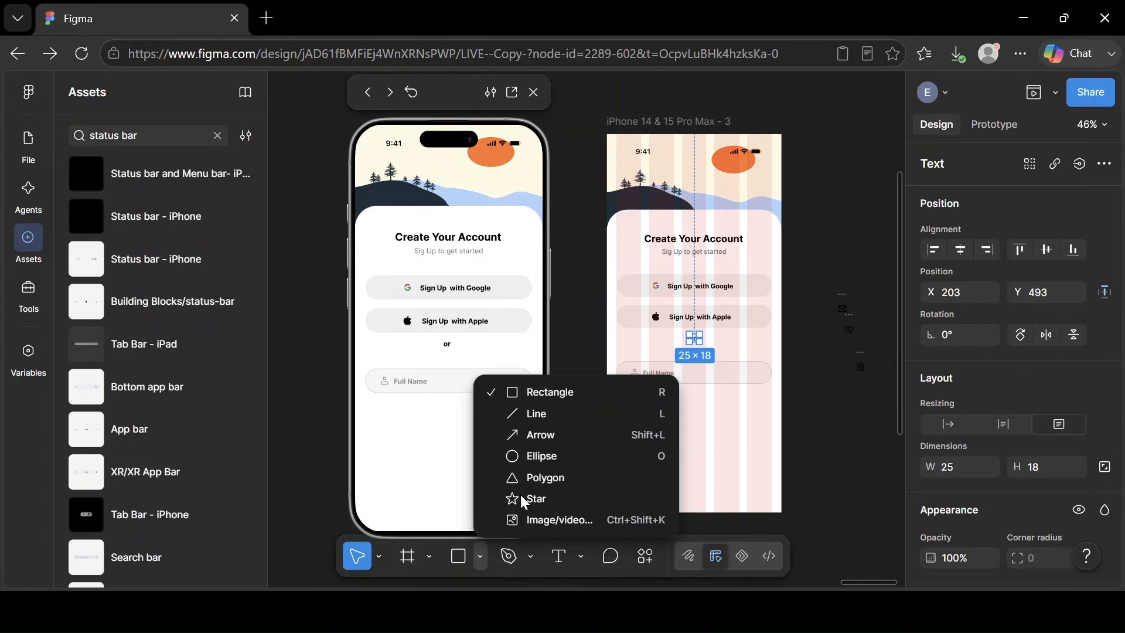
click(539, 414)
drag(623, 344, 680, 334)
Set the divider line's stroke colour to 6E6E6E and its weight to 0.5.
scroll(1049, 443, down, 5)
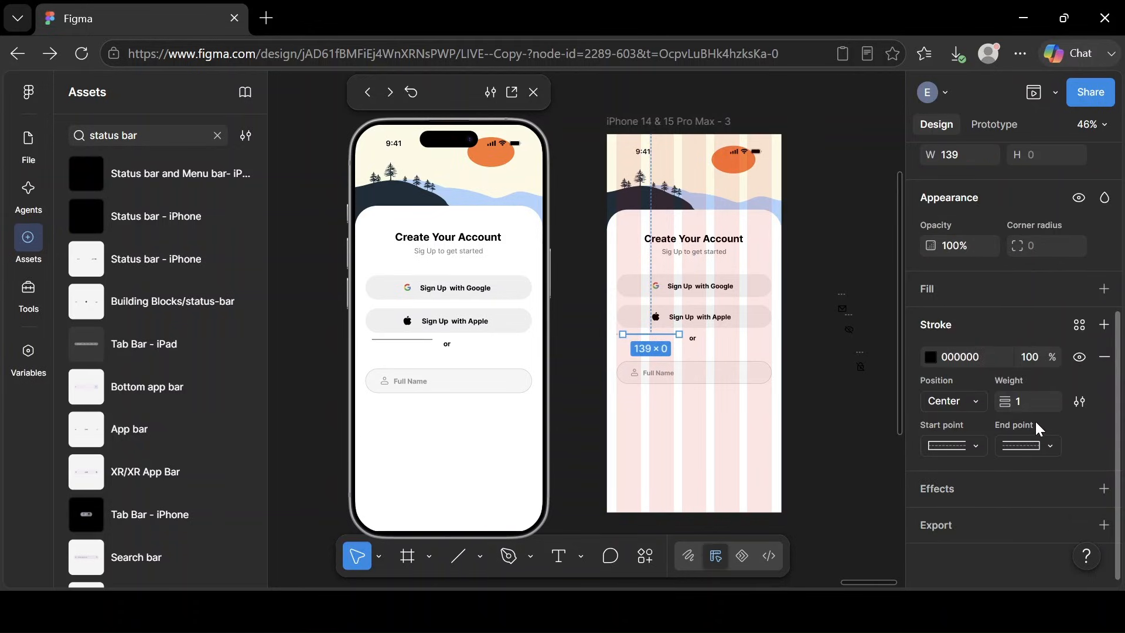
click(931, 358)
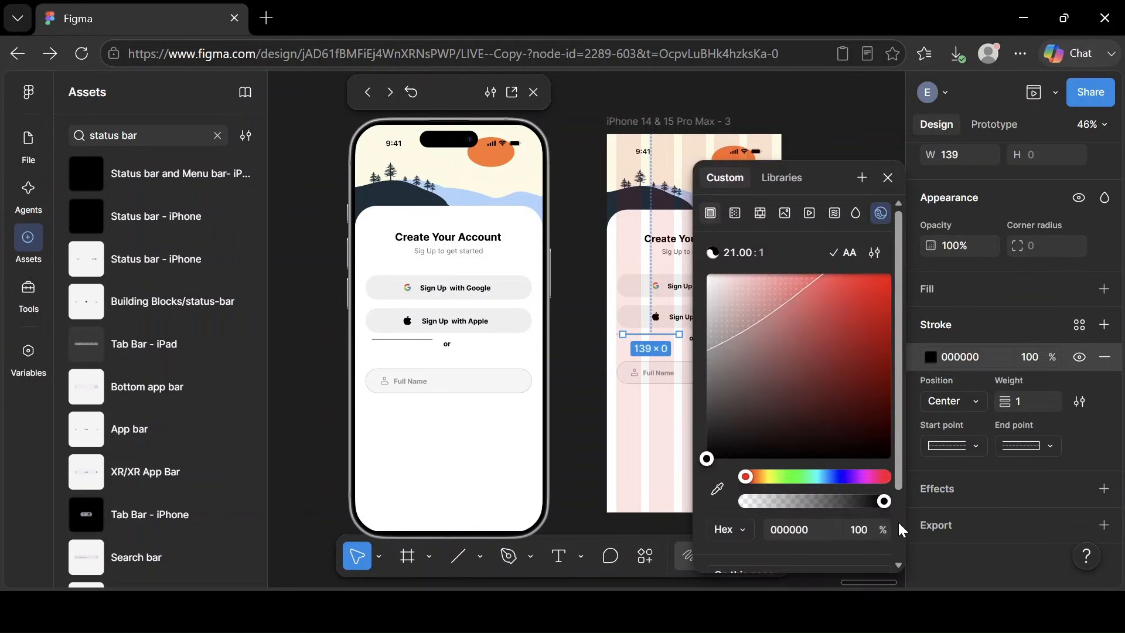
scroll(899, 521, down, 2)
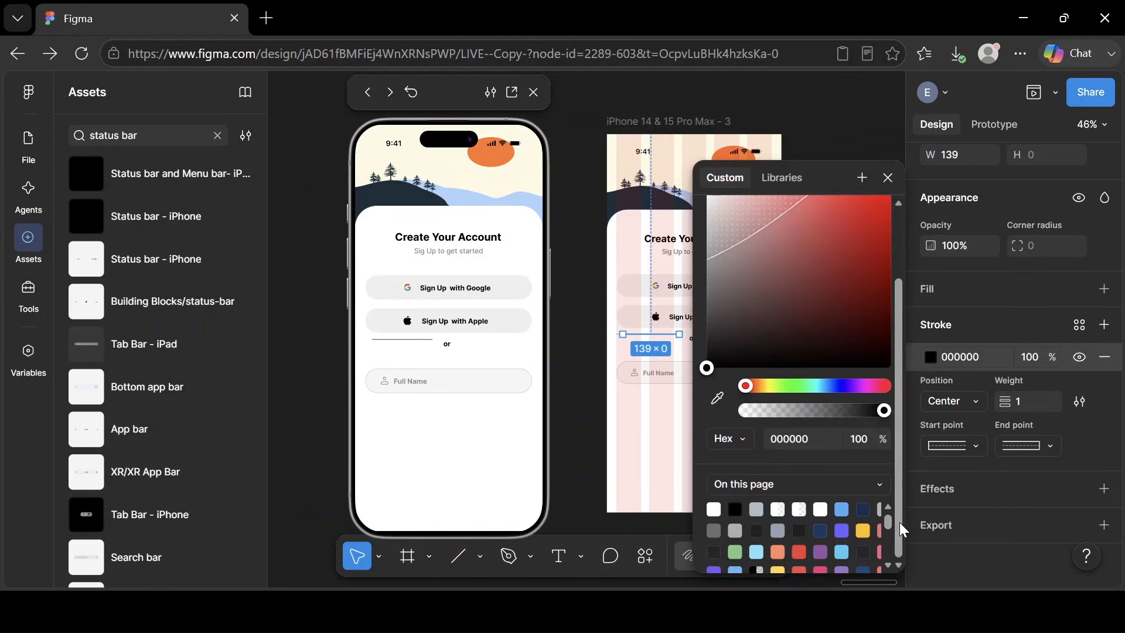
click(716, 530)
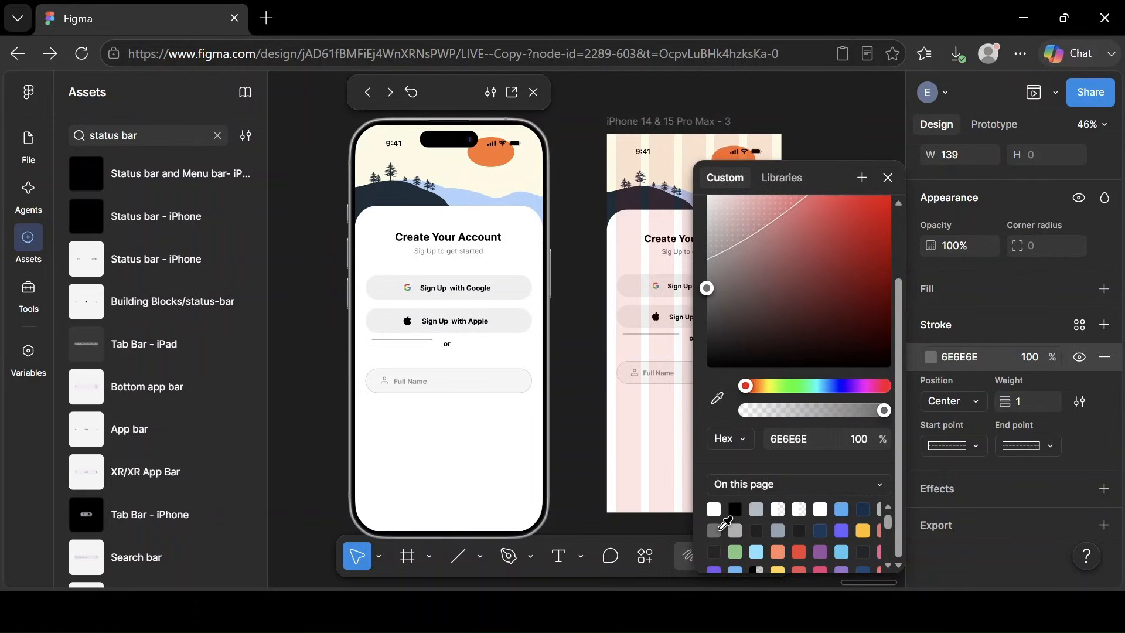
click(888, 177)
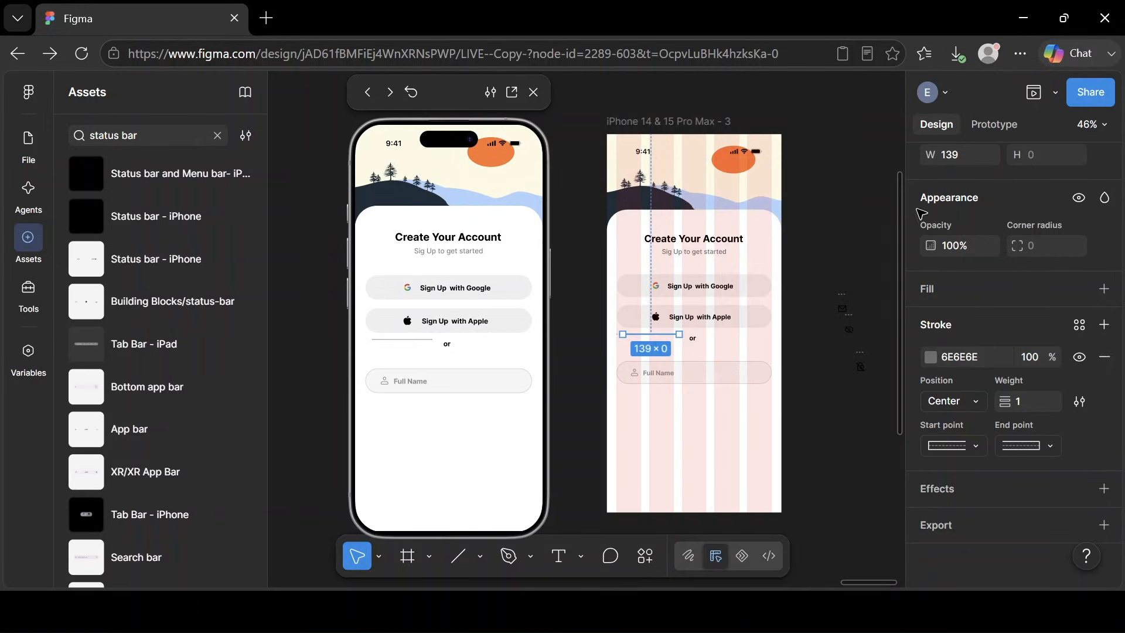
click(1026, 402)
text(0.5)
key(Return)
Duplicate the divider line to the right of "or" and wrap both lines and the text in an auto layout frame.
drag(652, 334, 752, 341)
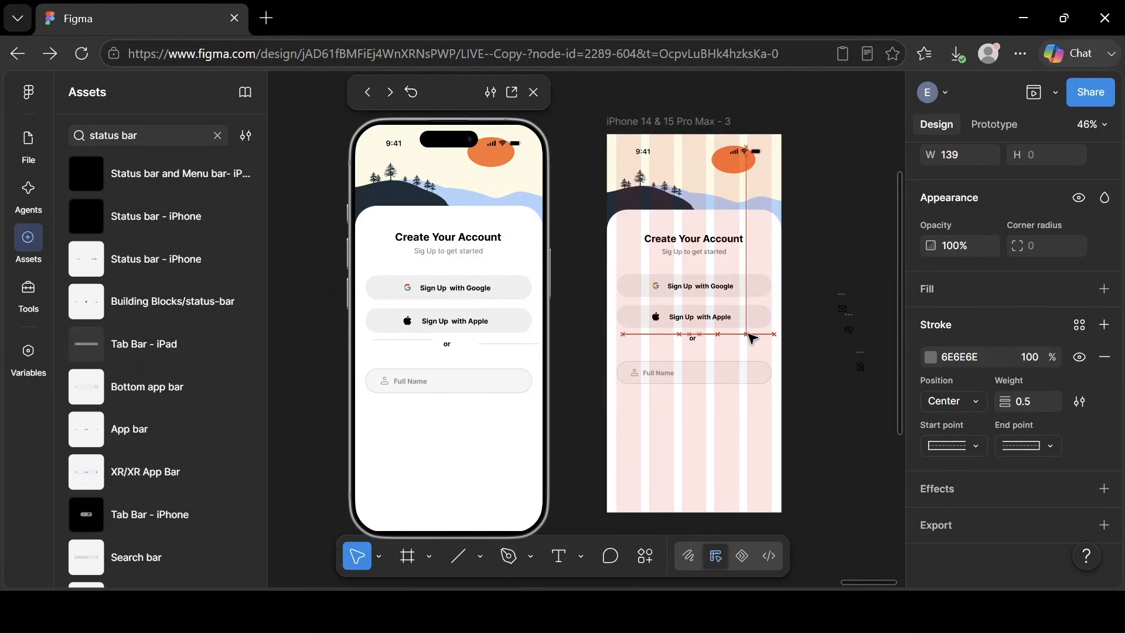
click(657, 337)
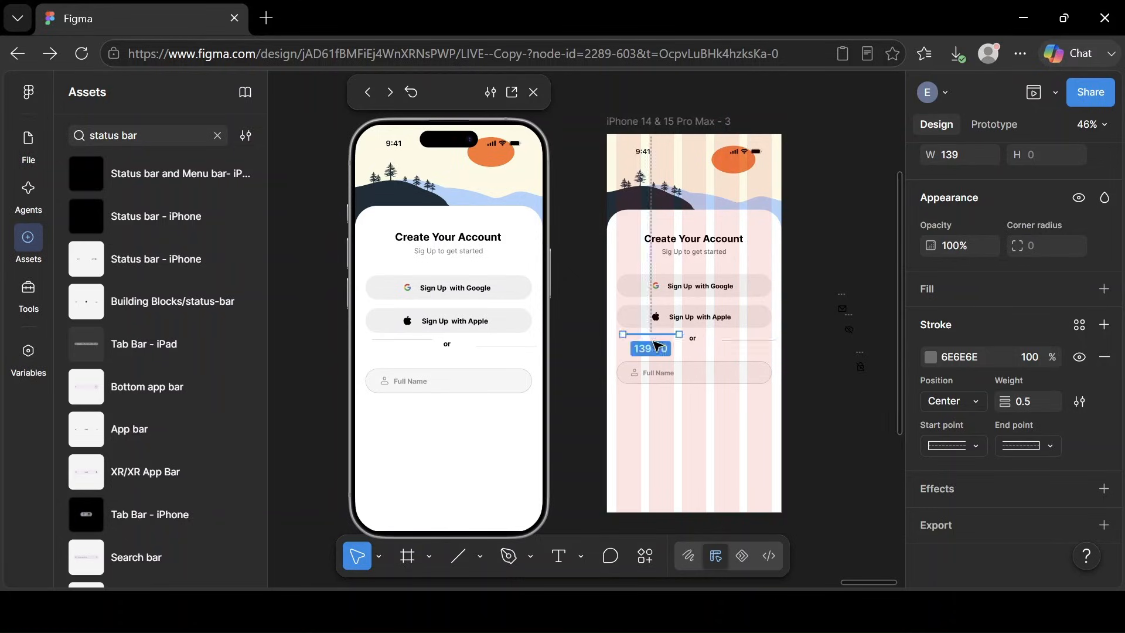
shift+click(693, 339)
shift+click(742, 341)
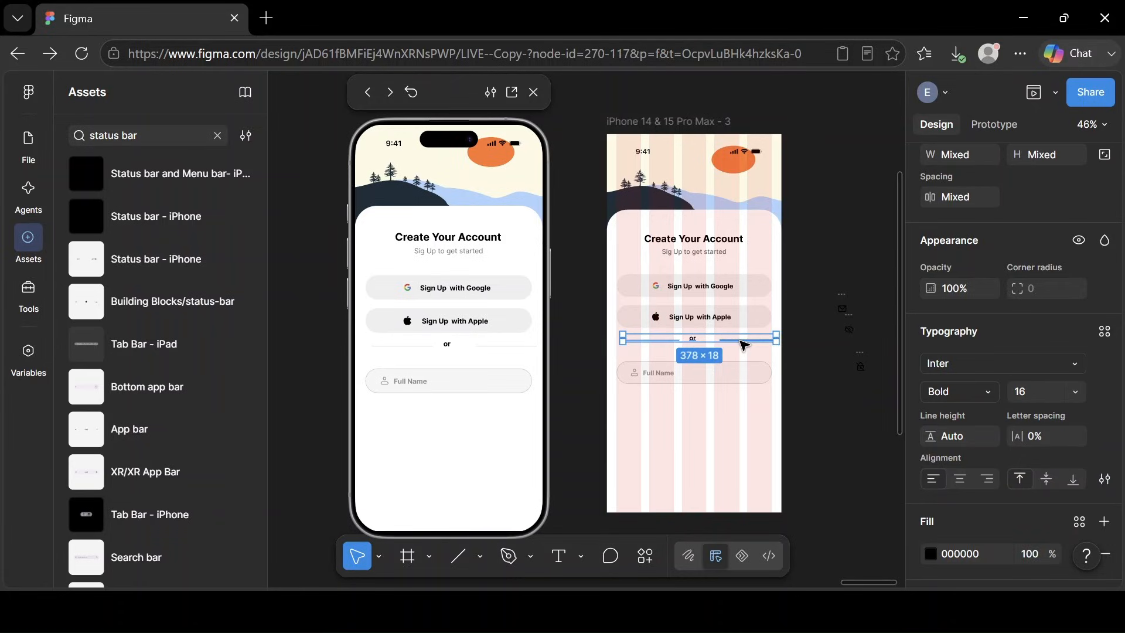
key(shift+a)
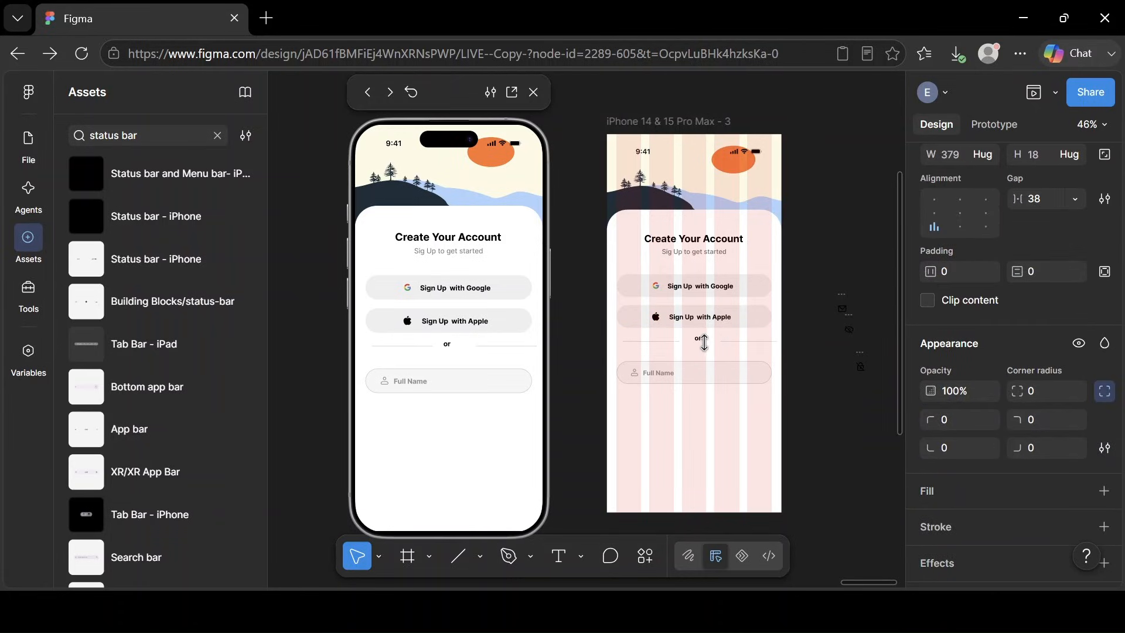
Set the "or" divider's auto layout alignment to left-middle and centre the divider horizontally in the screen frame.
click(938, 214)
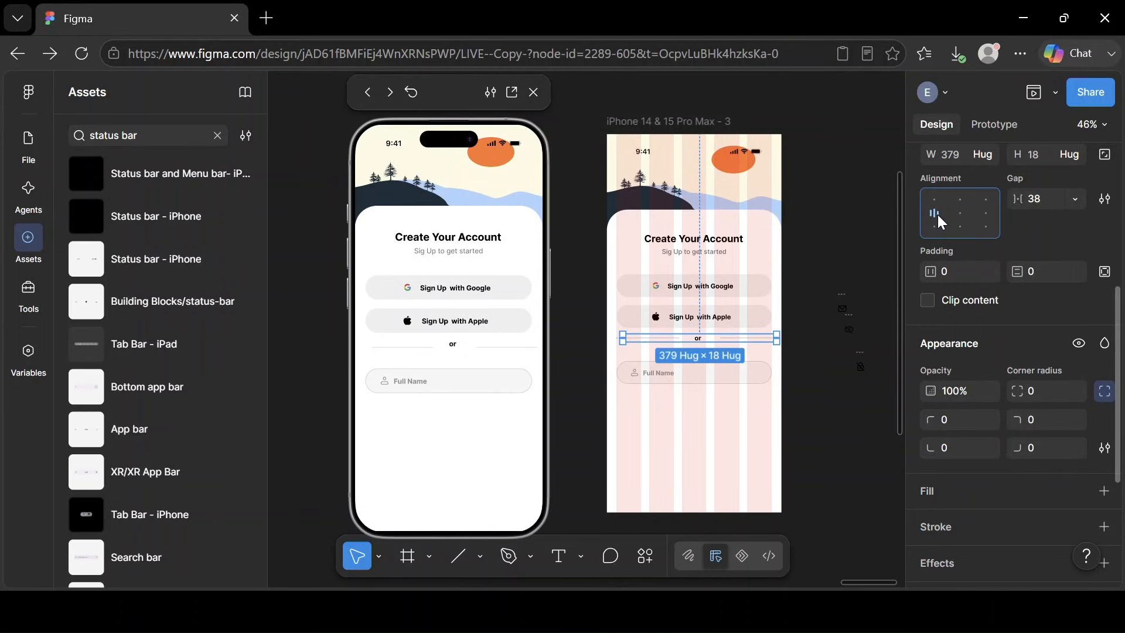
scroll(992, 254, up, 5)
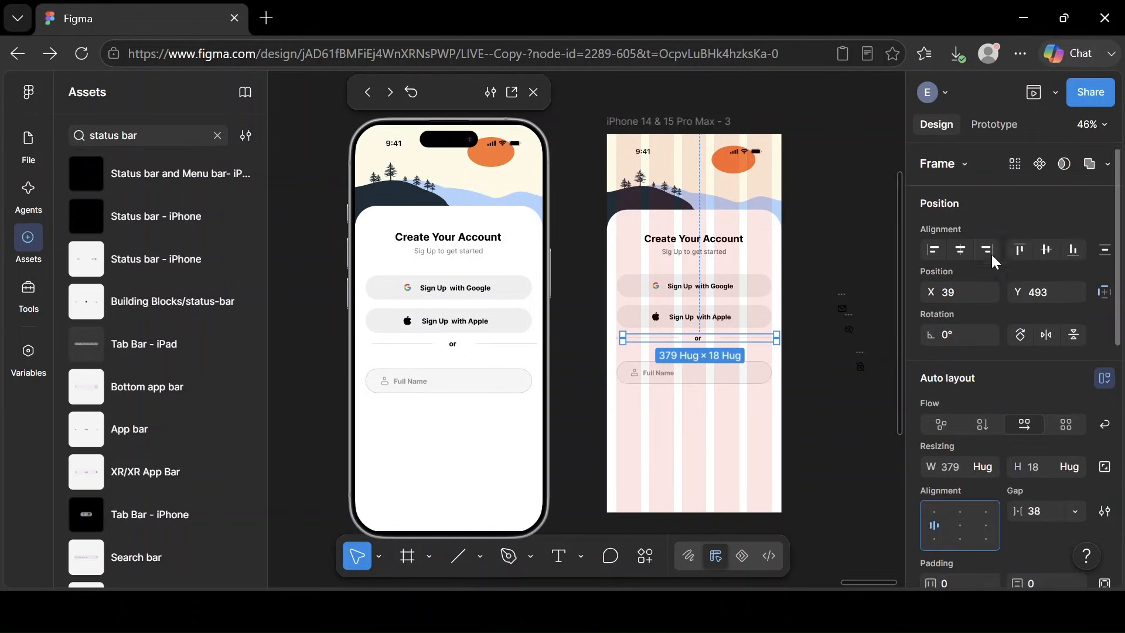
click(959, 253)
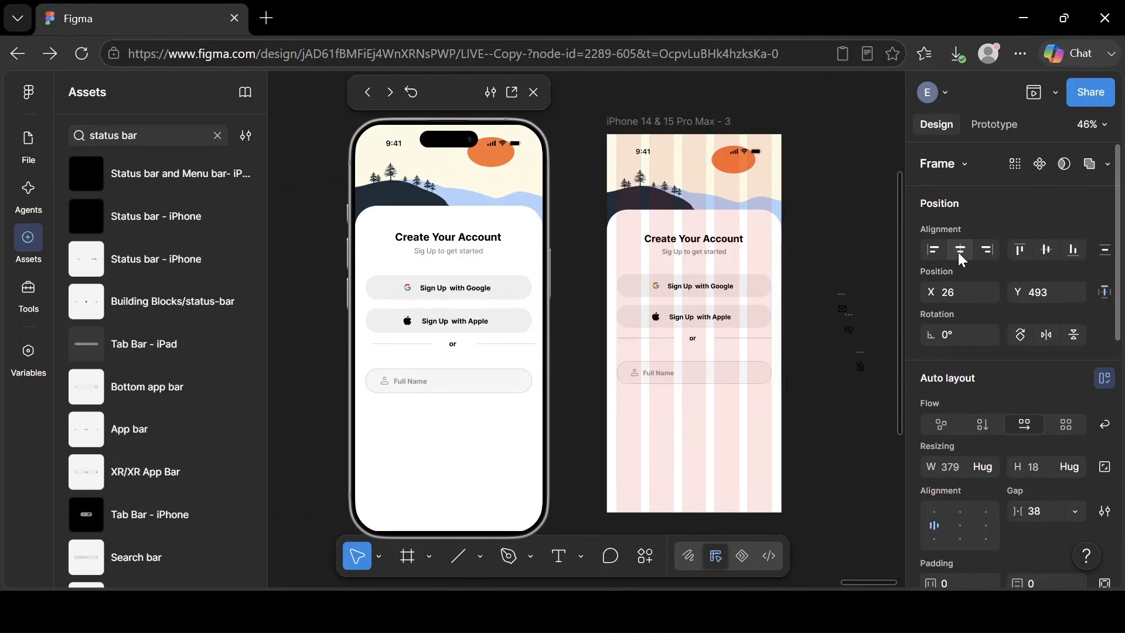
Set the vertical spacing between the sign-up buttons group and the "or" divider to 28.
shift+click(718, 316)
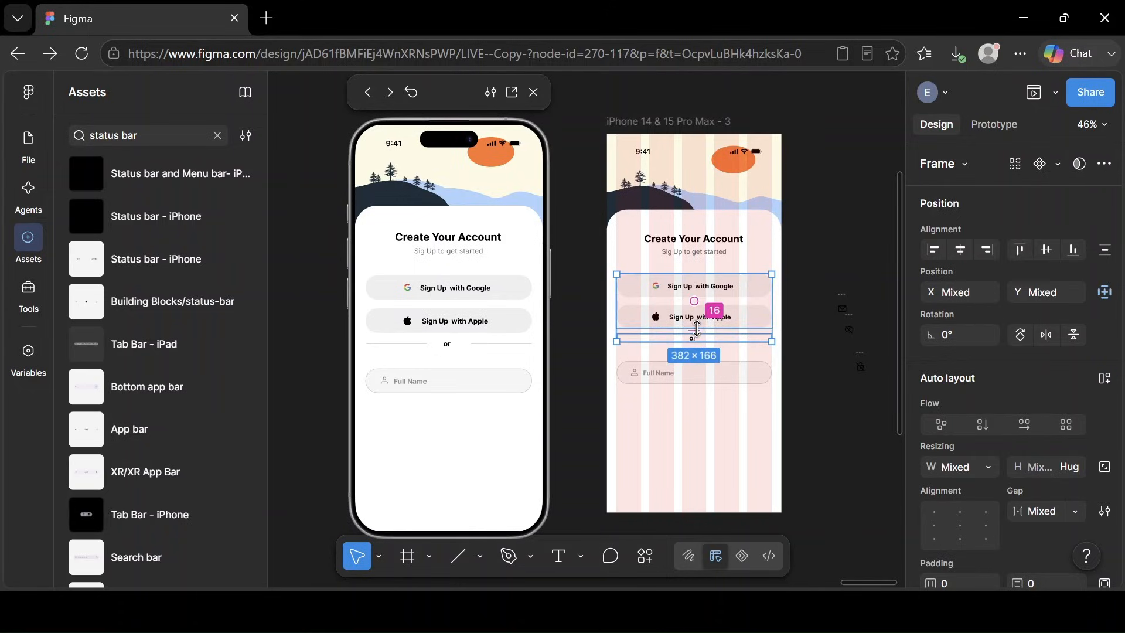
scroll(1031, 427, down, 10)
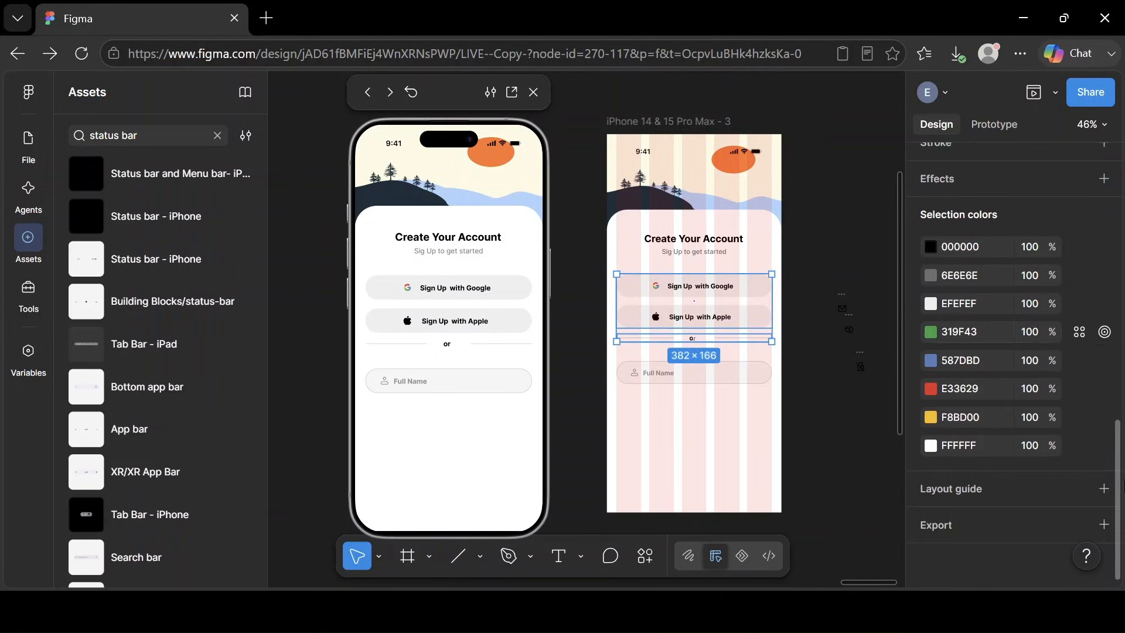
scroll(1102, 386, up, 8)
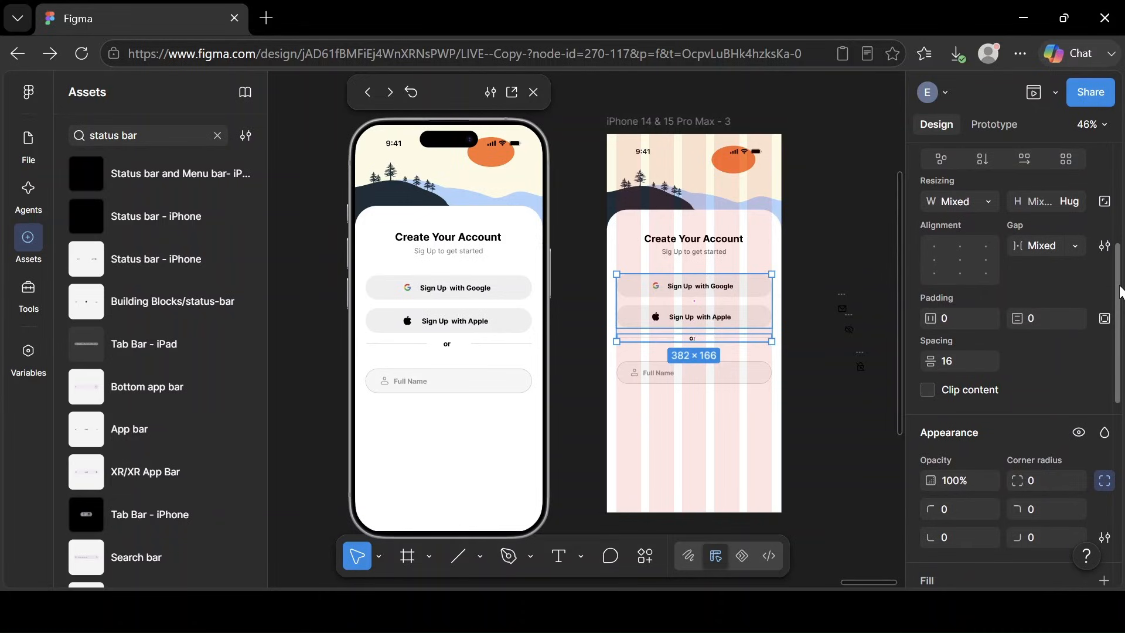
drag(1119, 293, 1119, 259)
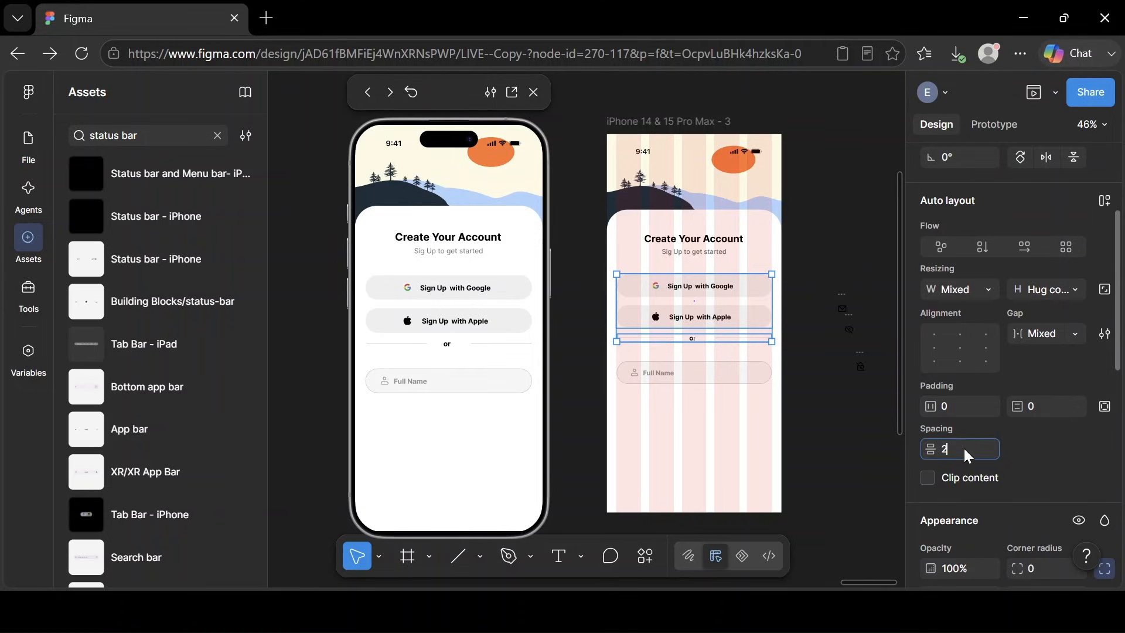
text(8)
key(Return)
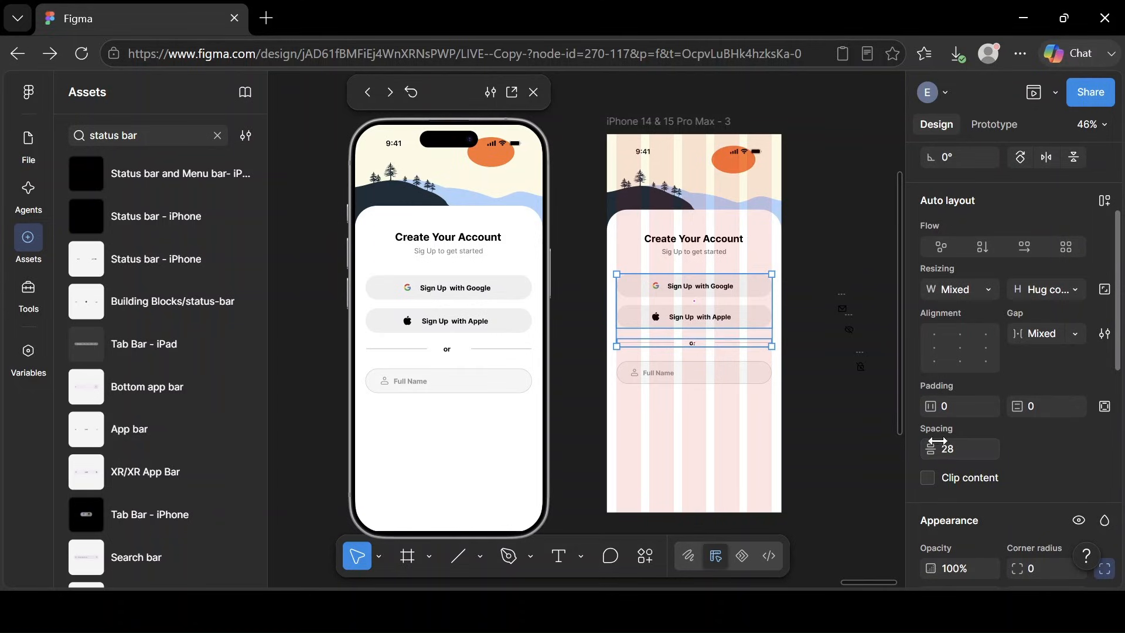
Set the vertical spacing between the "or" divider and the "Full Name" field to 28.
click(690, 375)
click(690, 375)
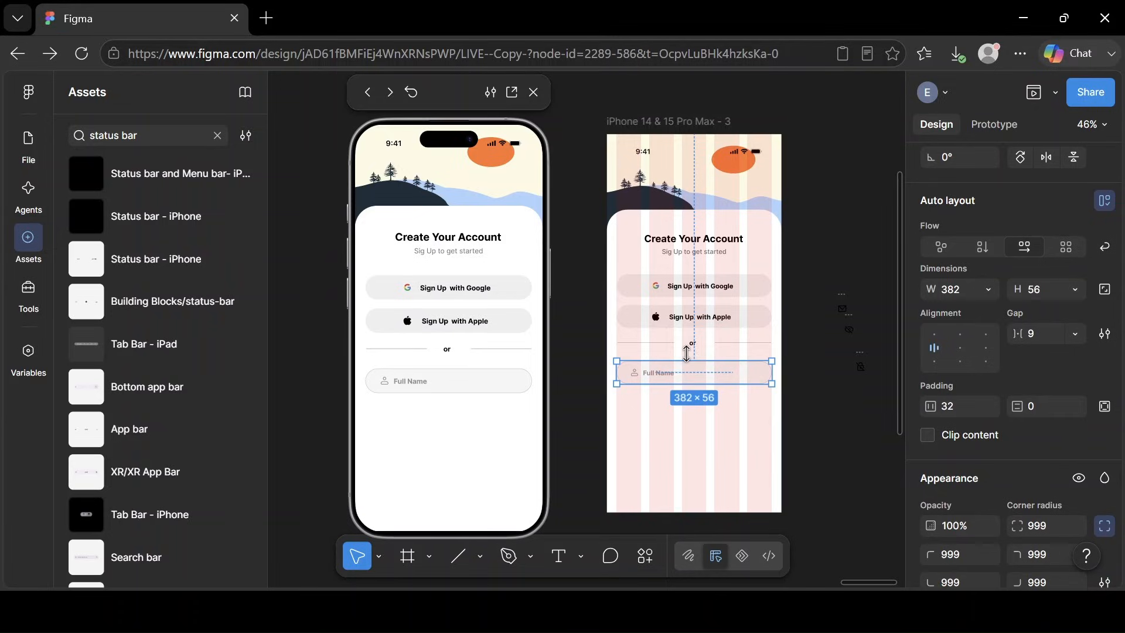
shift+click(693, 345)
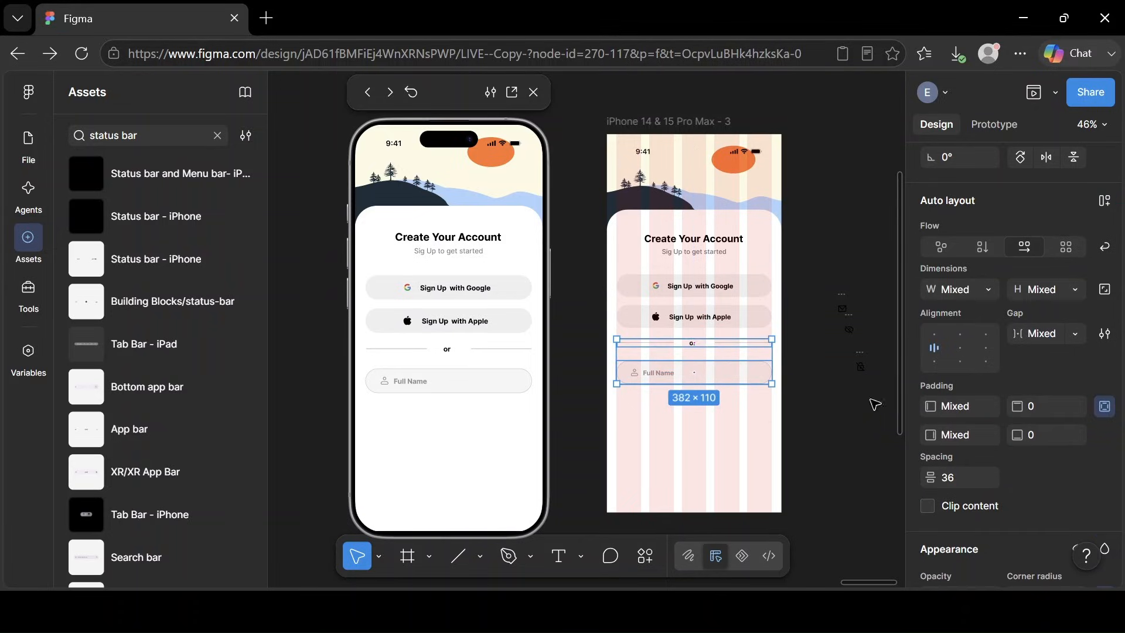
click(965, 477)
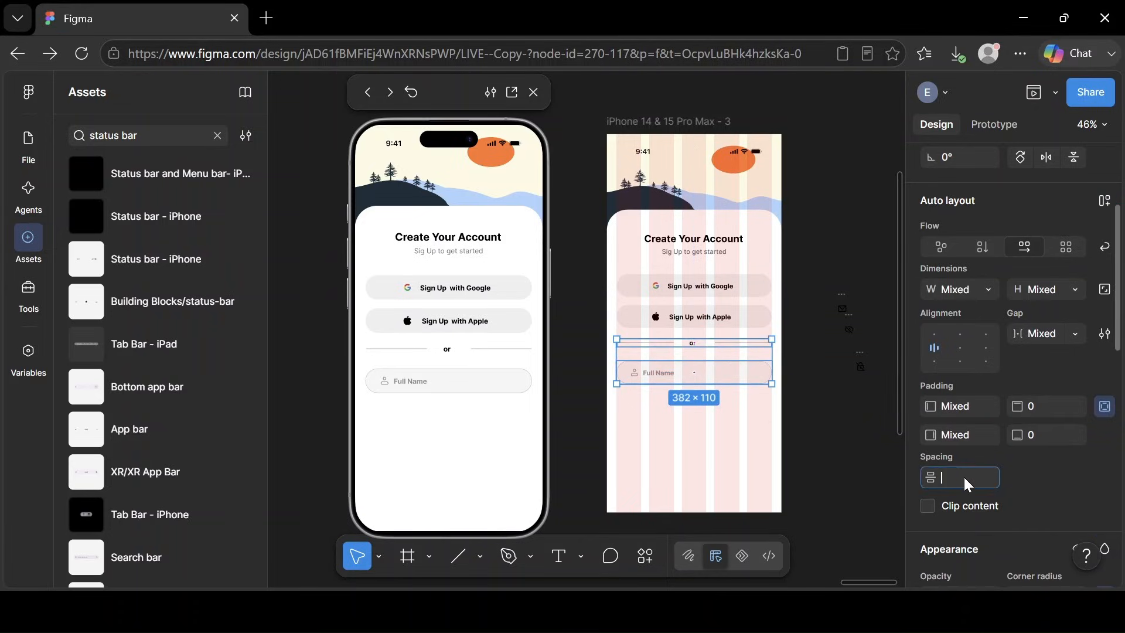
text(28)
key(Return)
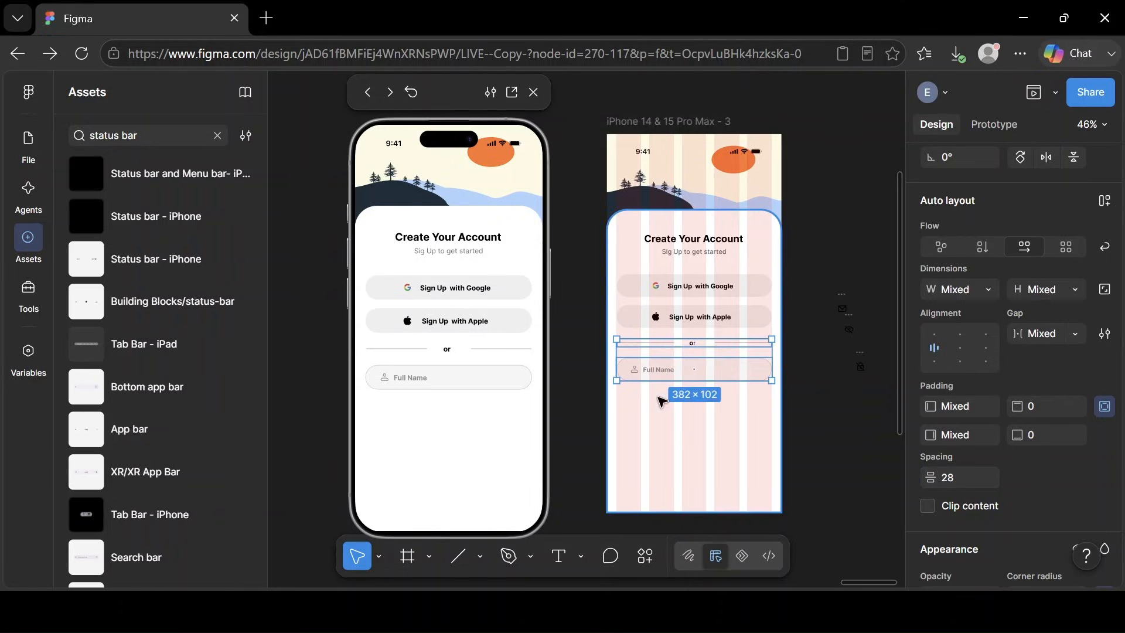
Duplicate the "Full Name" field below itself and replace the copy's person icon with the envelope icon.
click(692, 376)
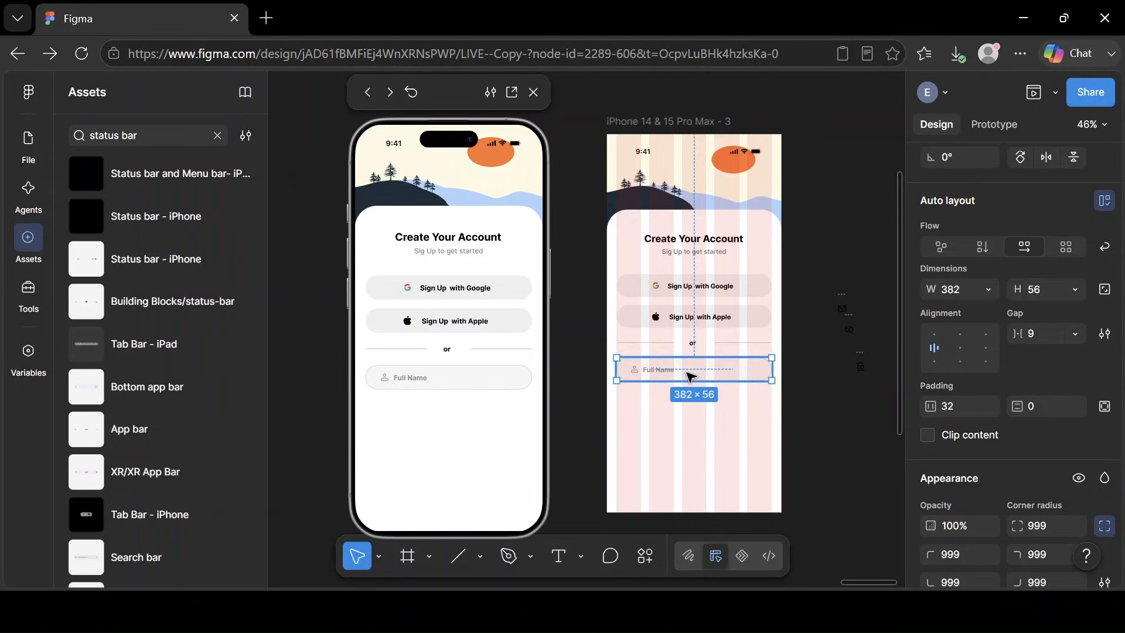
drag(711, 375, 711, 409)
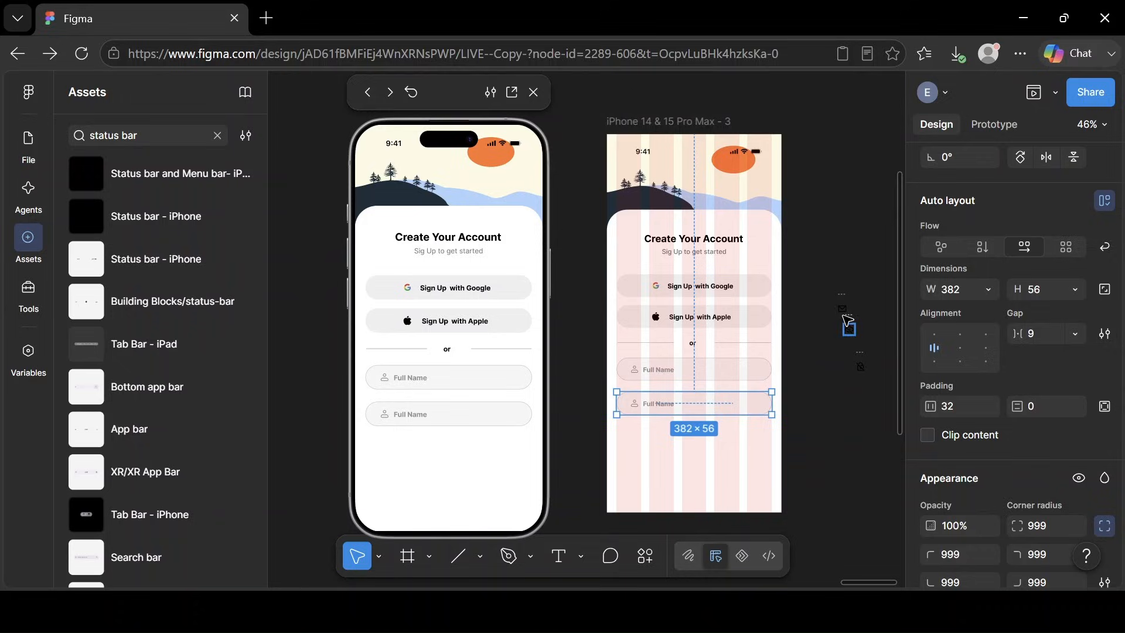
drag(846, 300, 649, 404)
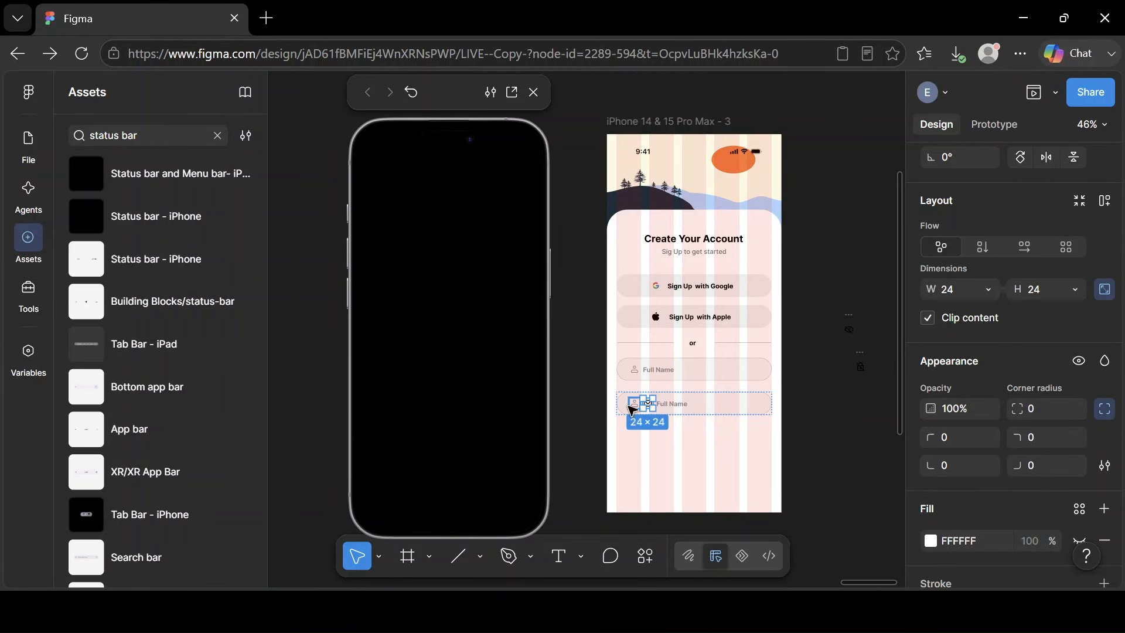
click(673, 412)
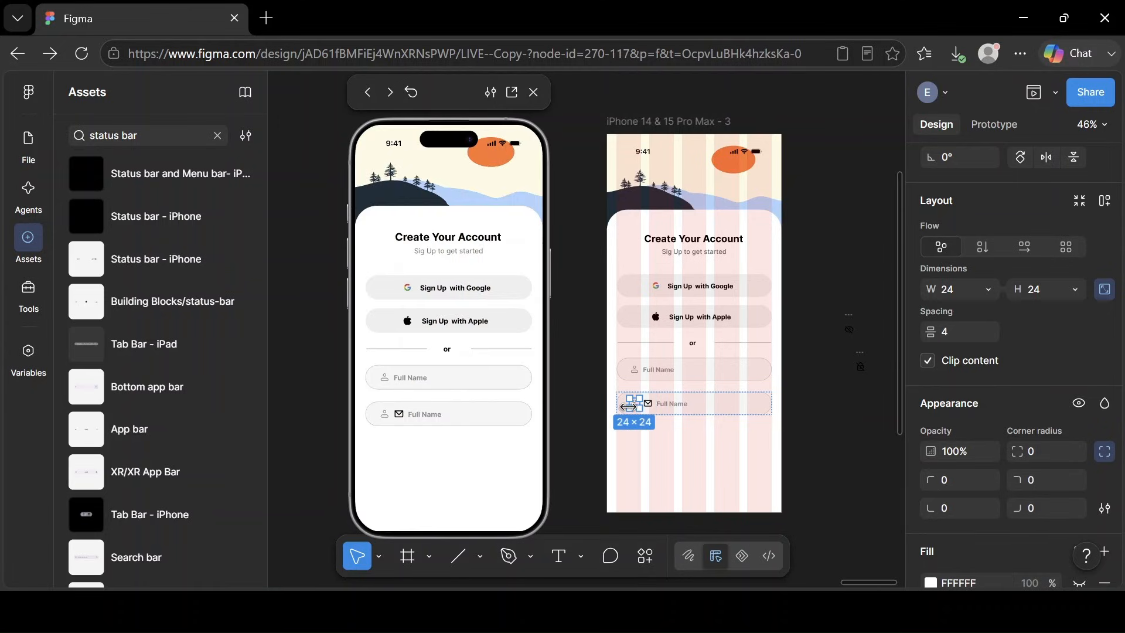
click(668, 407)
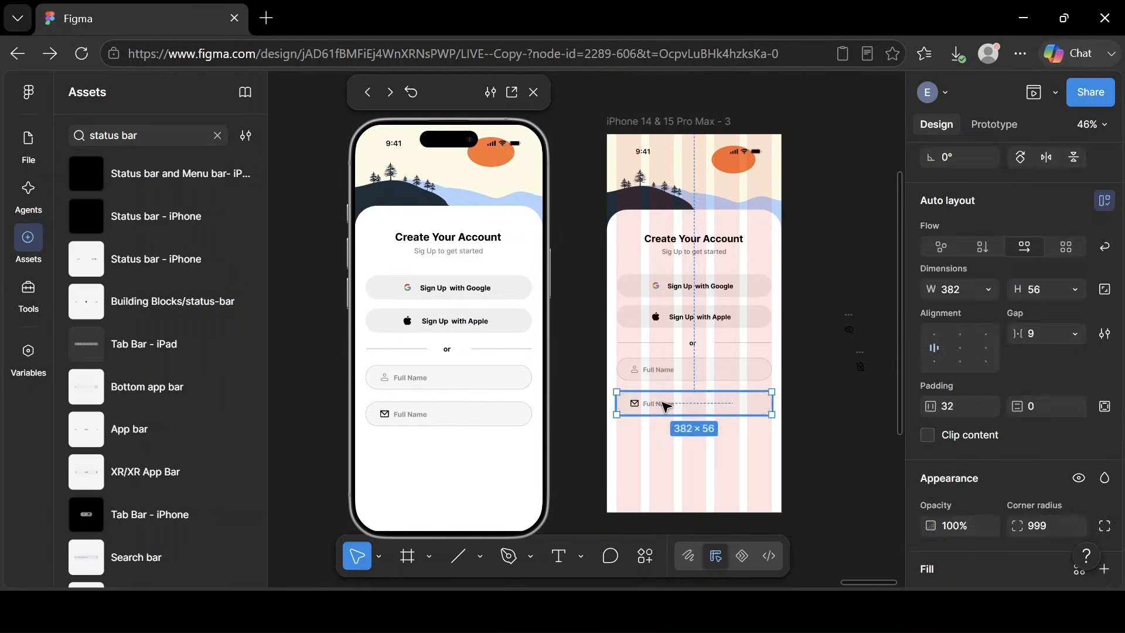
Change the duplicated field's placeholder text to "Email".
click(667, 406)
double_click(667, 406)
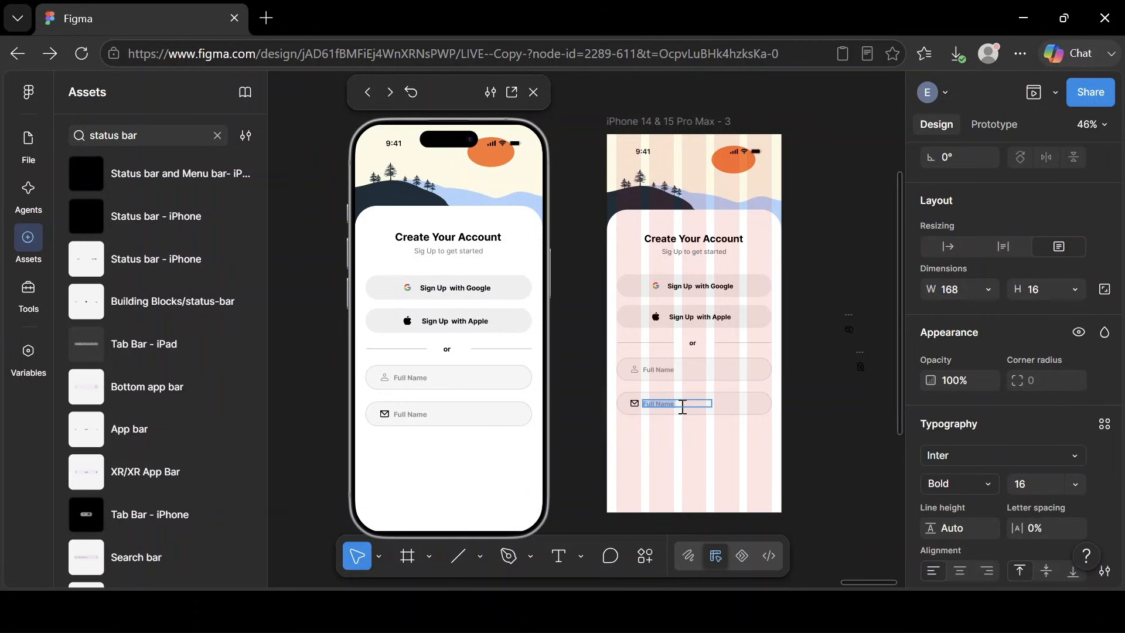
key(BackSpace)
key(Escape)
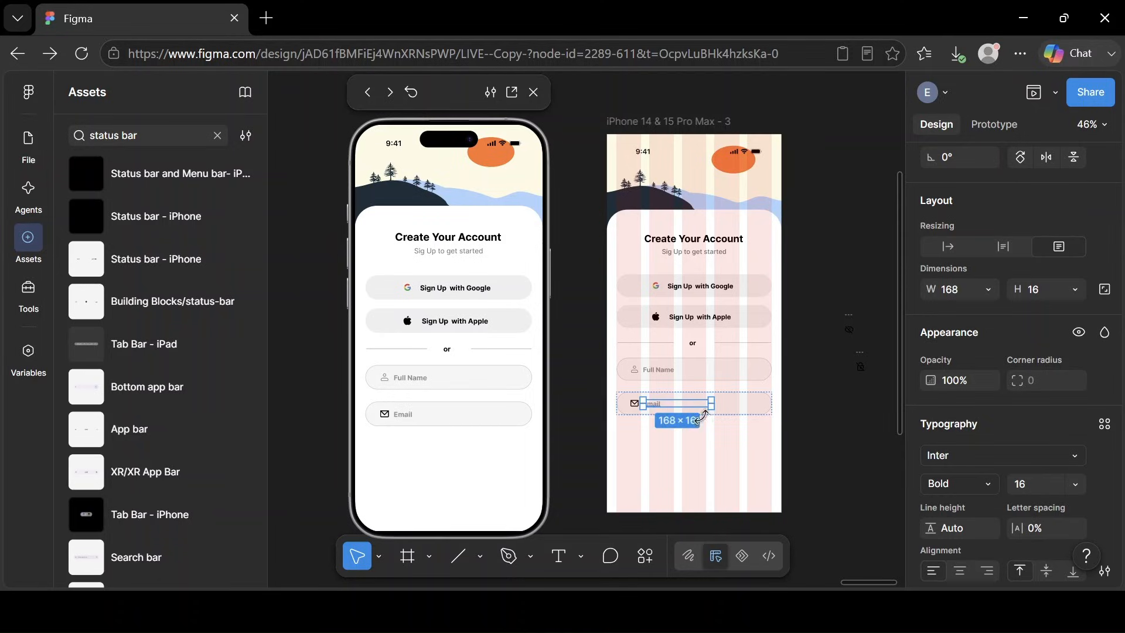
Recolour the black envelope icon to 928F8F, copied from the "Email" text's fill.
click(751, 410)
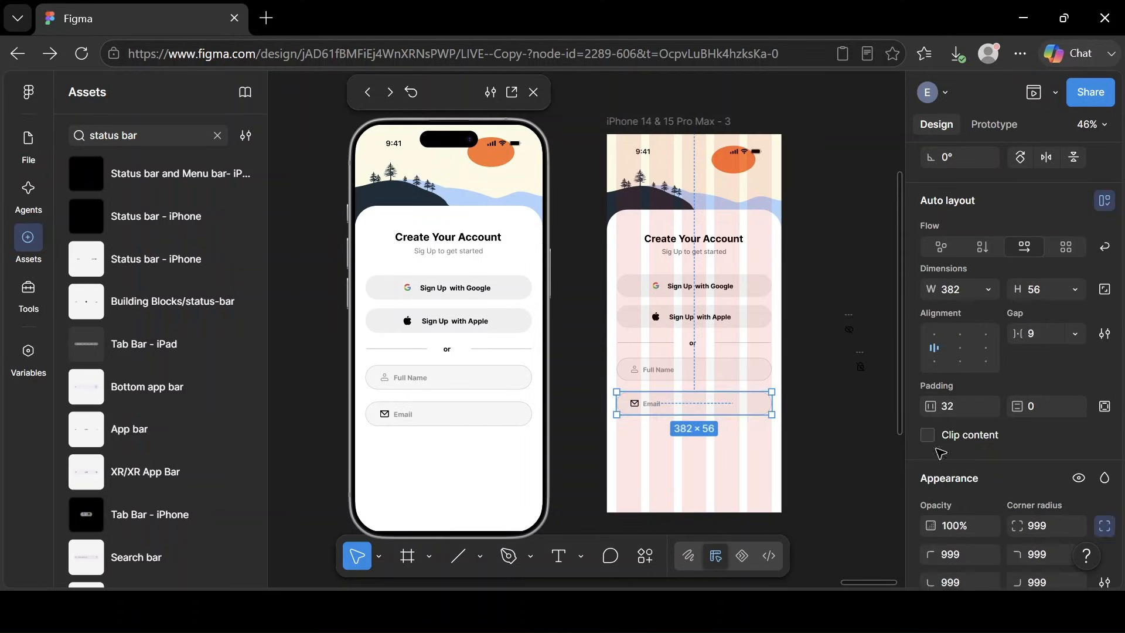
scroll(1071, 495, down, 5)
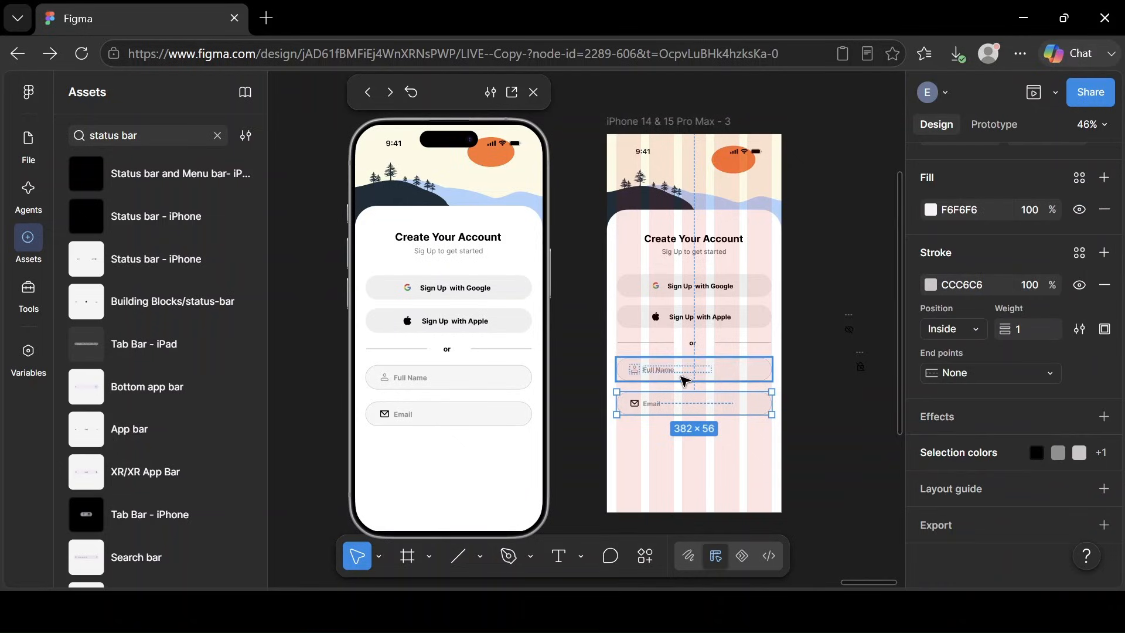
double_click(654, 404)
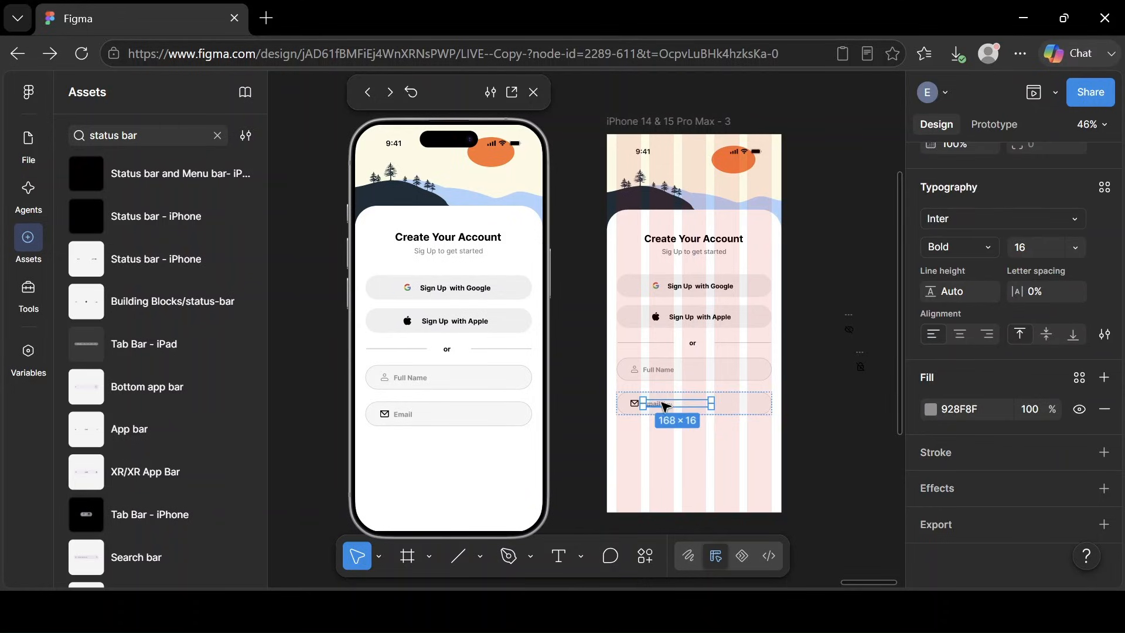
click(965, 409)
key(ctrl+c)
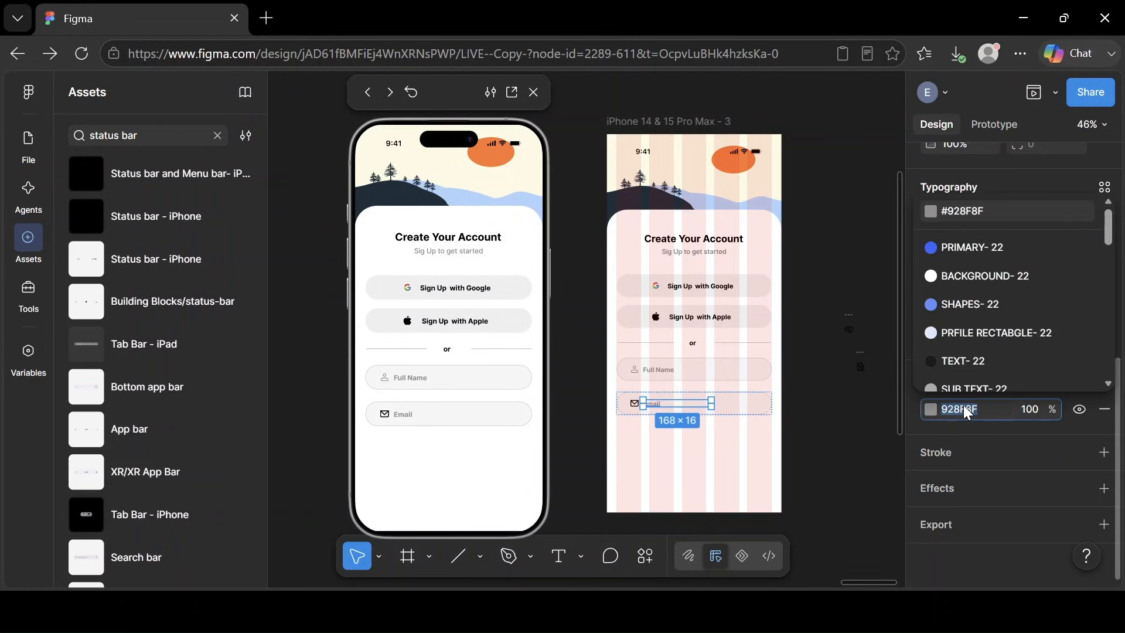
click(756, 411)
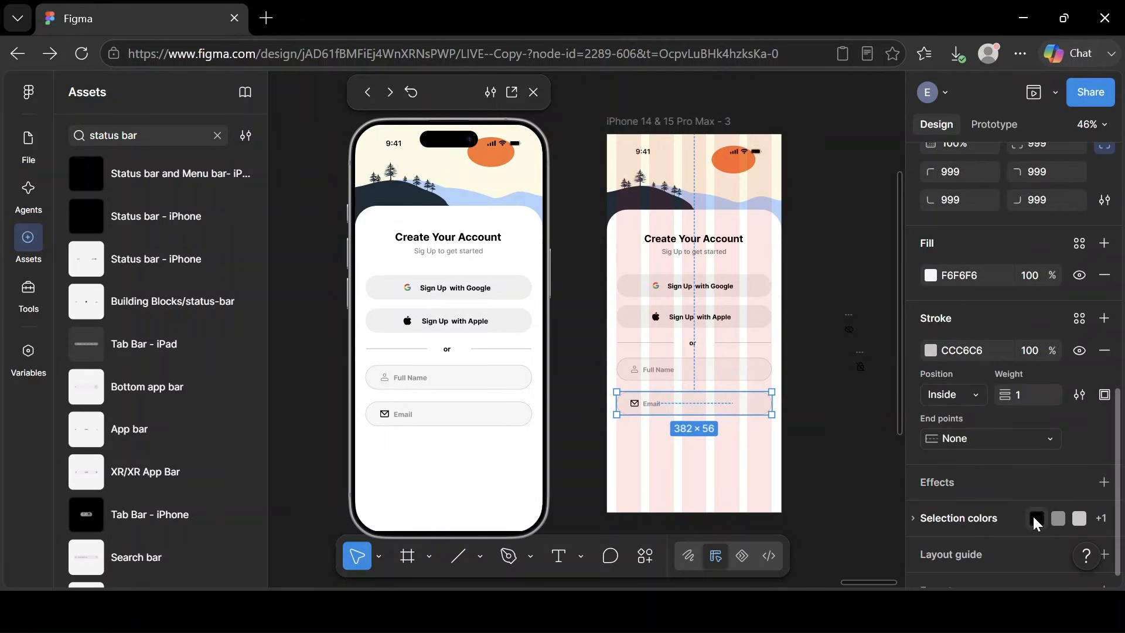
click(1031, 516)
click(982, 548)
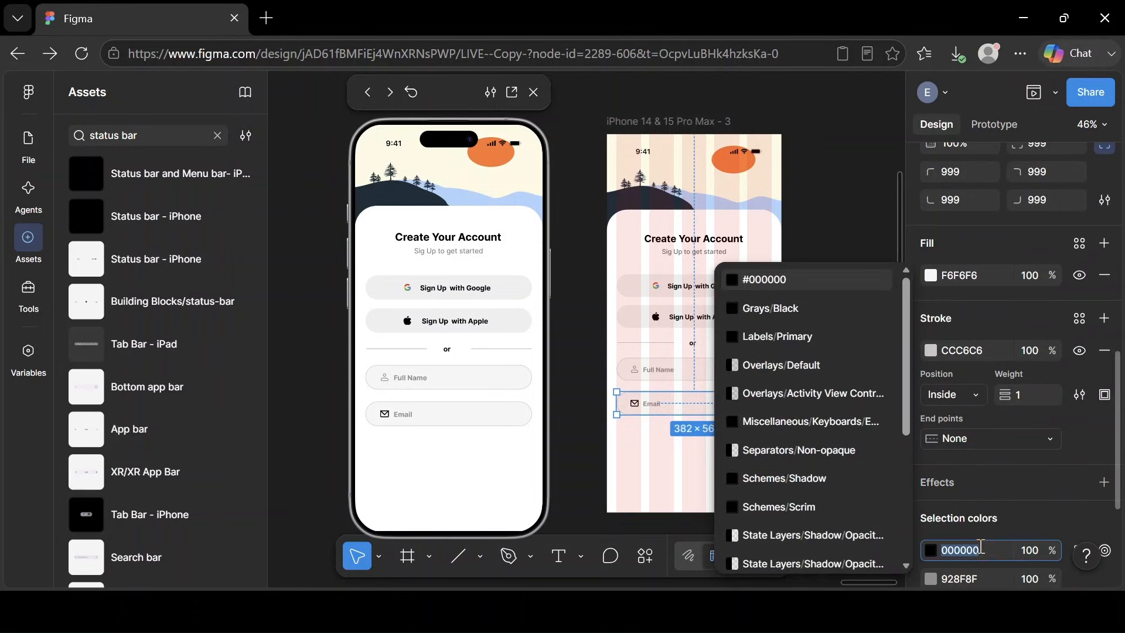
key(BackSpace)
key(ctrl+v)
key(Return)
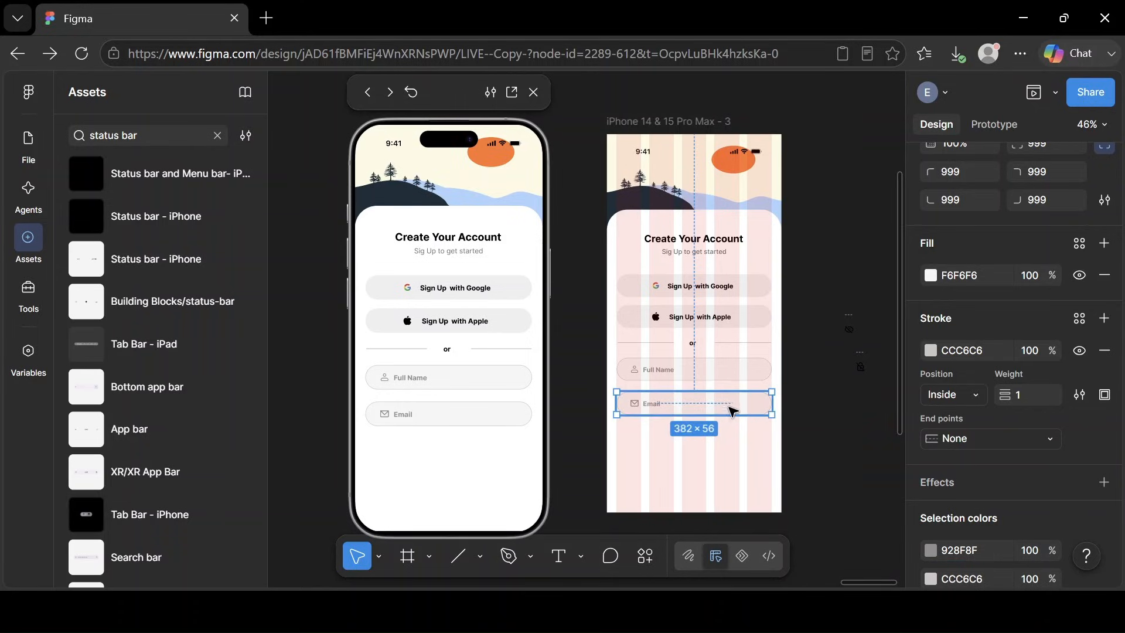
Duplicate the "Email" field below itself and centre the copy horizontally in the screen frame.
drag(733, 409, 728, 444)
scroll(1011, 268, up, 1)
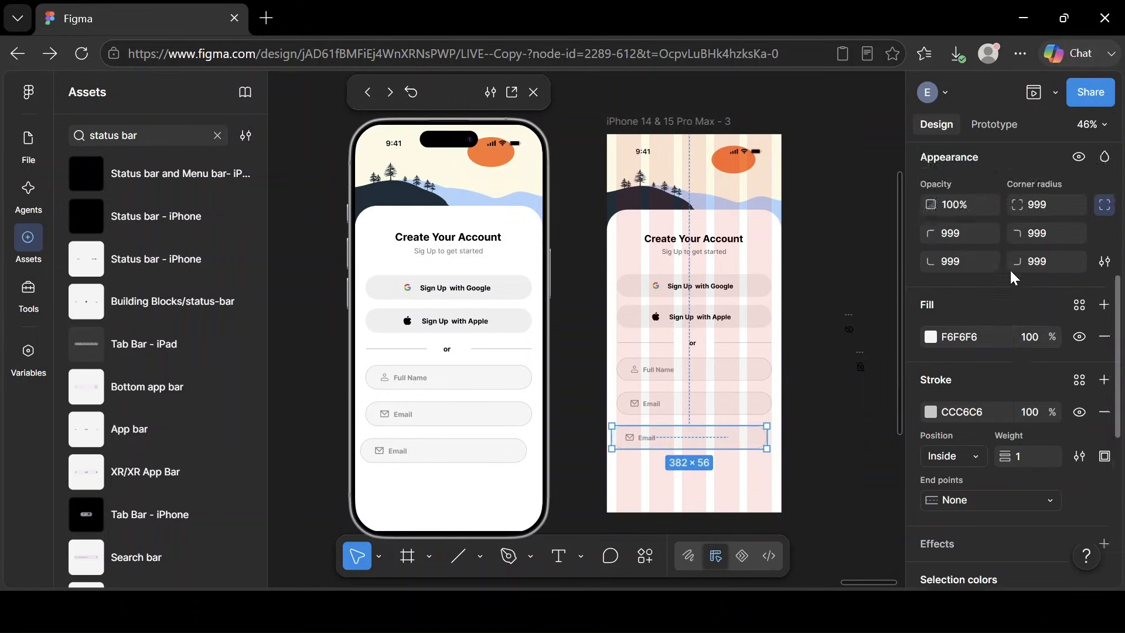
scroll(973, 233, down, 4)
scroll(975, 237, up, 7)
scroll(967, 211, up, 5)
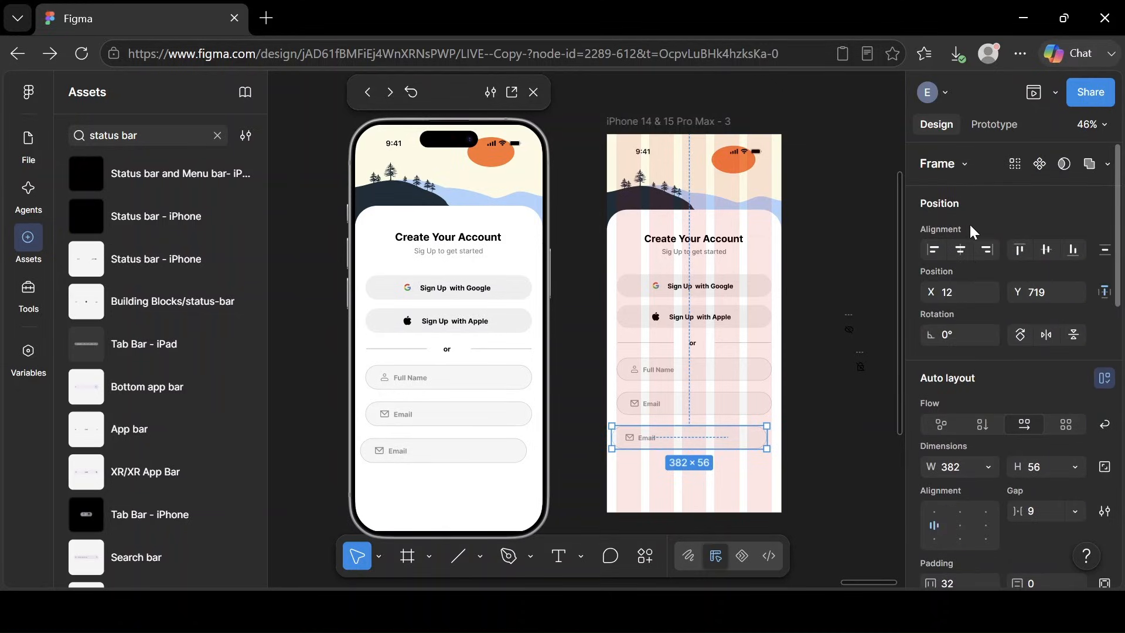
click(965, 245)
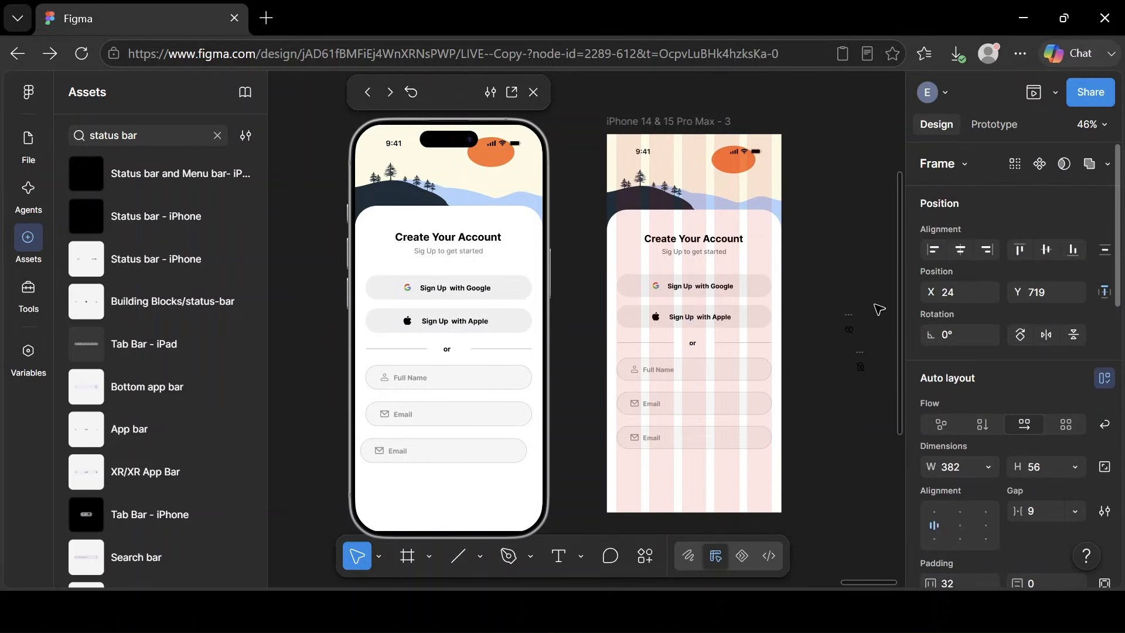
Change the third field's placeholder text to "Password".
double_click(655, 440)
double_click(654, 438)
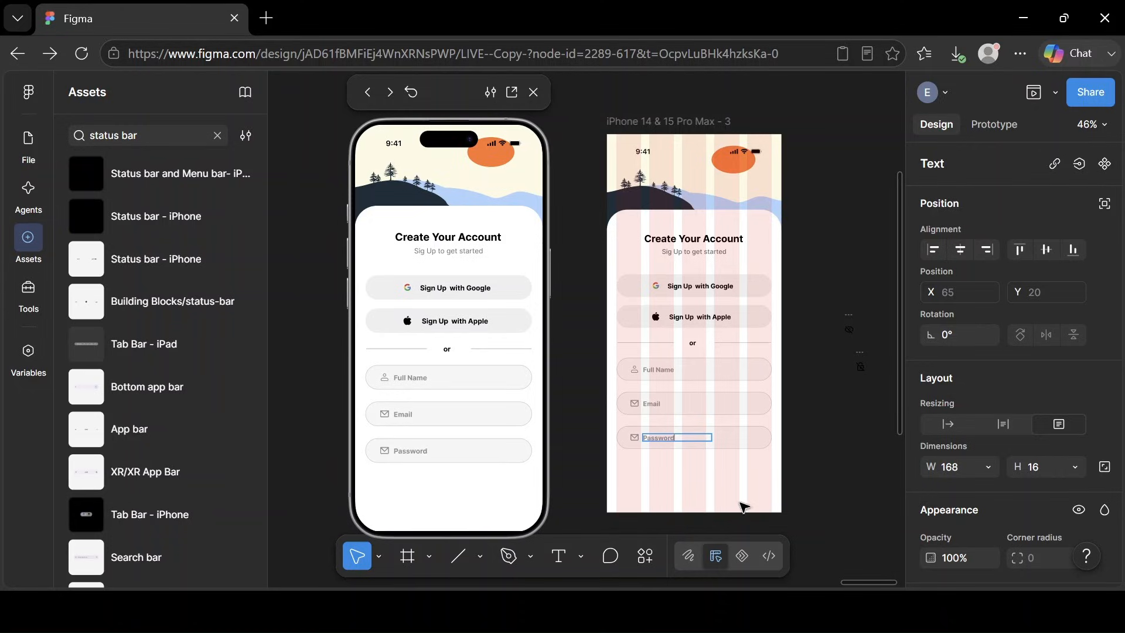
key(Escape)
click(770, 418)
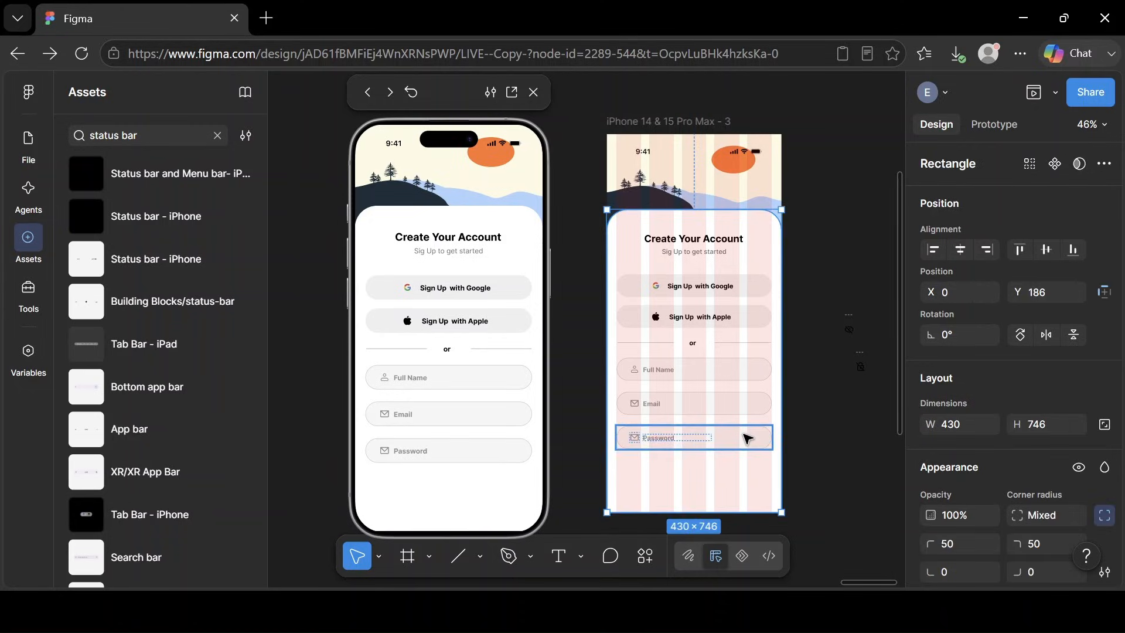
Replace the envelope icon in the "Password" field with the lock icon from beside the screen frame.
click(747, 437)
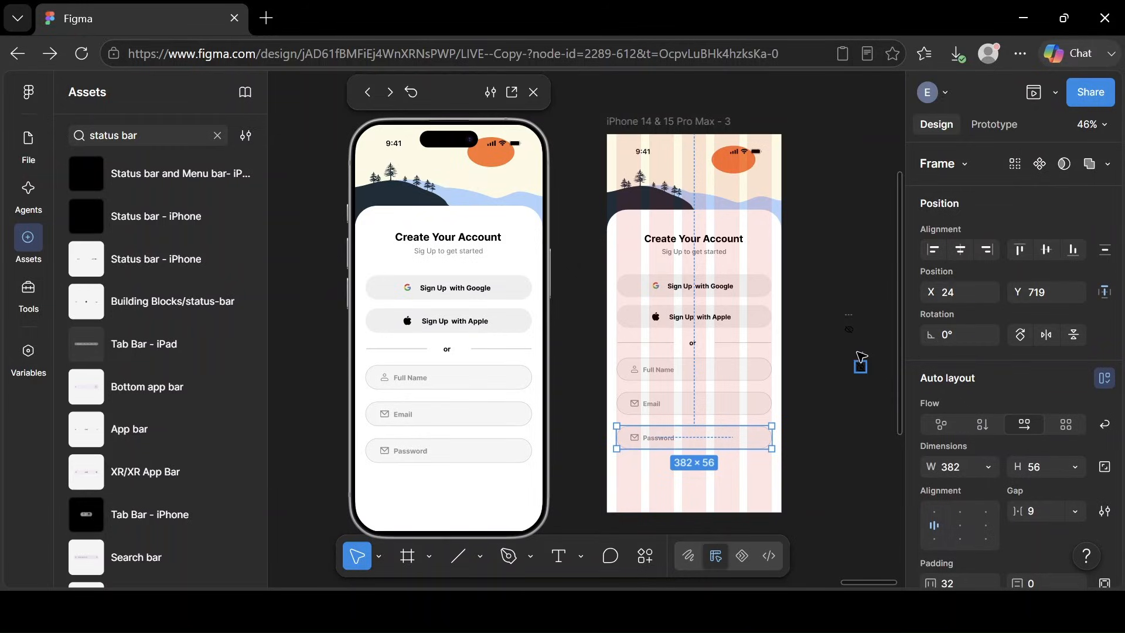
drag(860, 367, 631, 444)
click(630, 440)
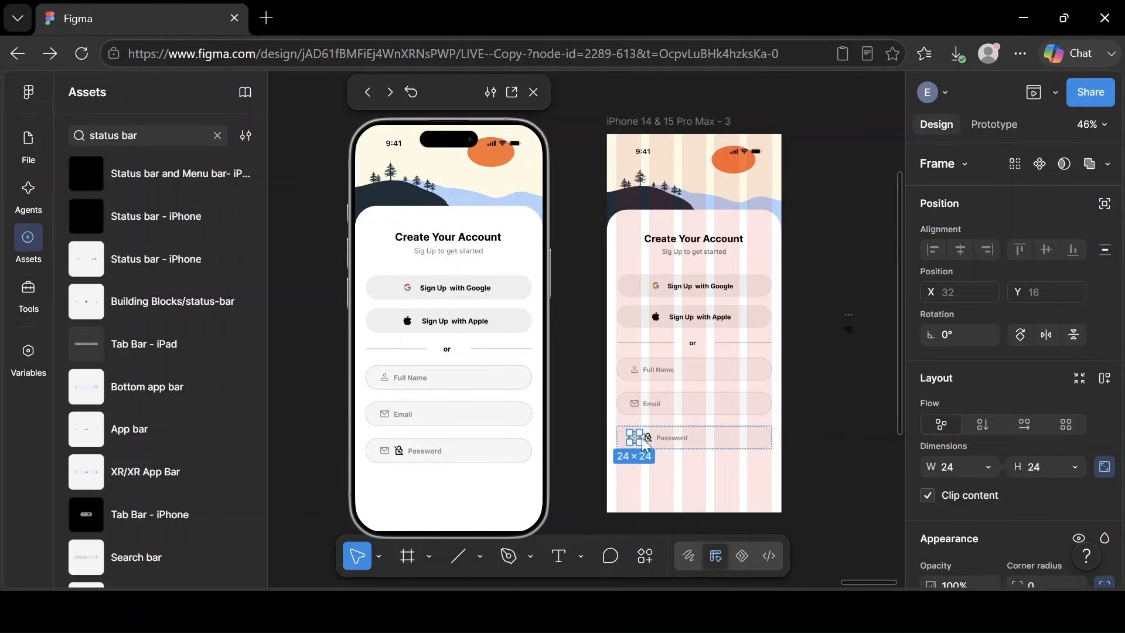
key(Delete)
Recolour the black lock icon in the "Password" field to 928F8F.
click(725, 442)
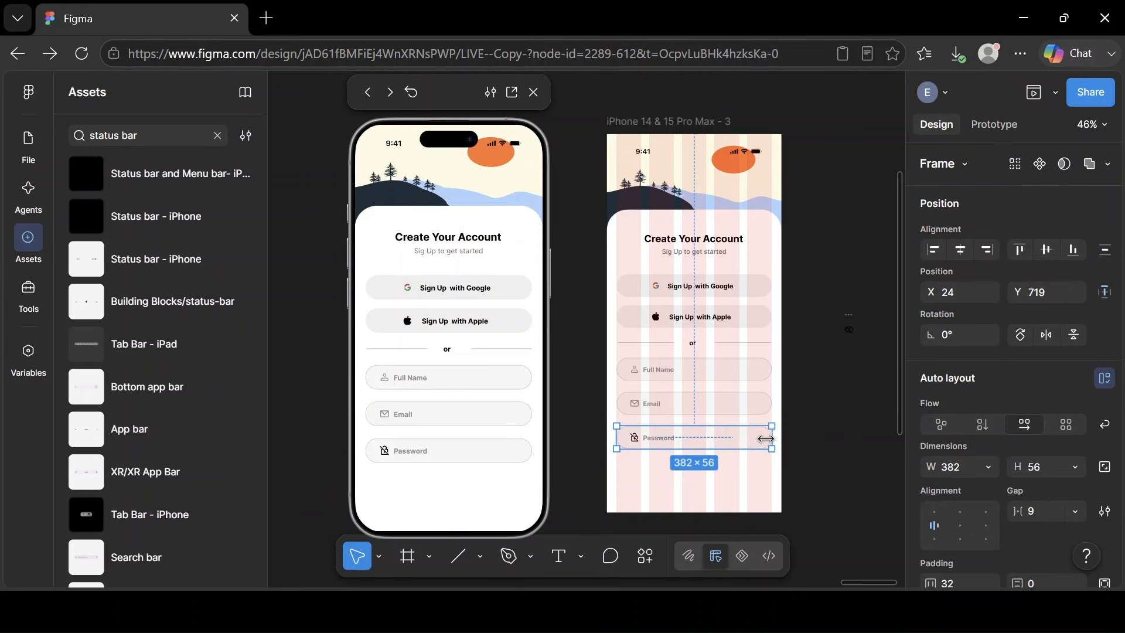
scroll(1076, 501, down, 10)
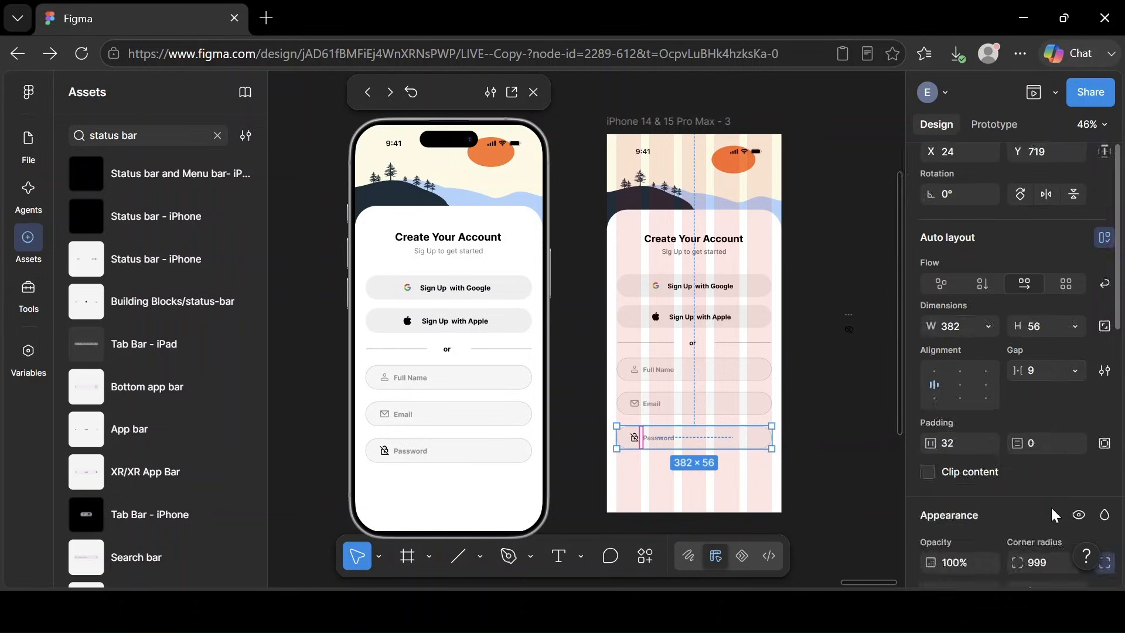
click(1038, 455)
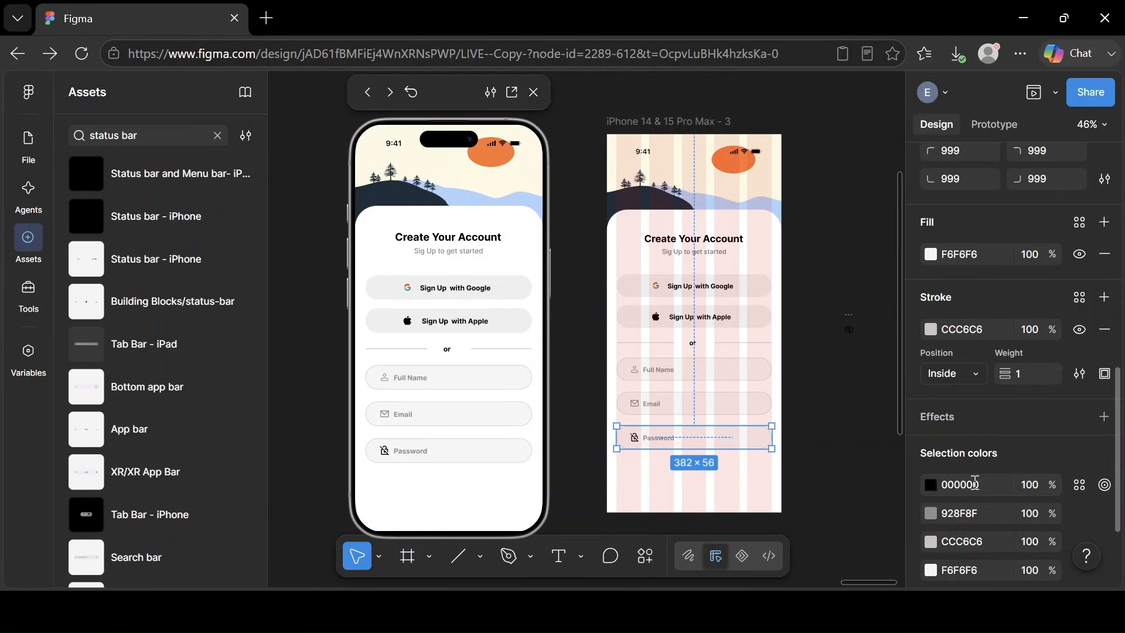
click(975, 484)
key(BackSpace)
key(Return)
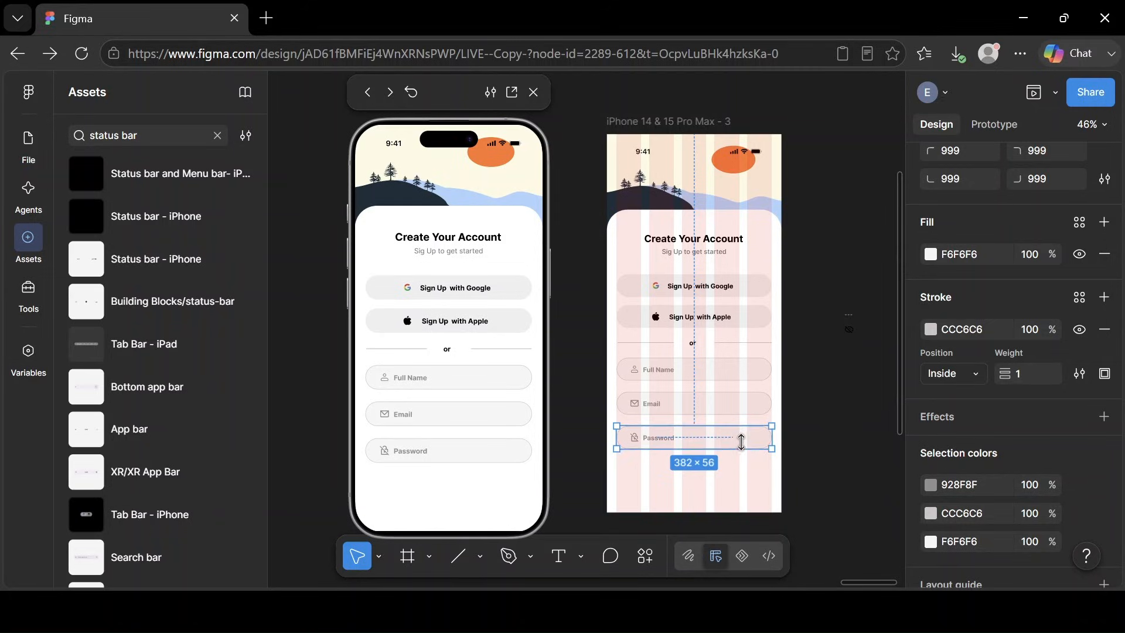
click(797, 428)
Move the crossed-out eye icon from beside the screen frame into the right end of the "Password" field, vertically centred.
click(746, 444)
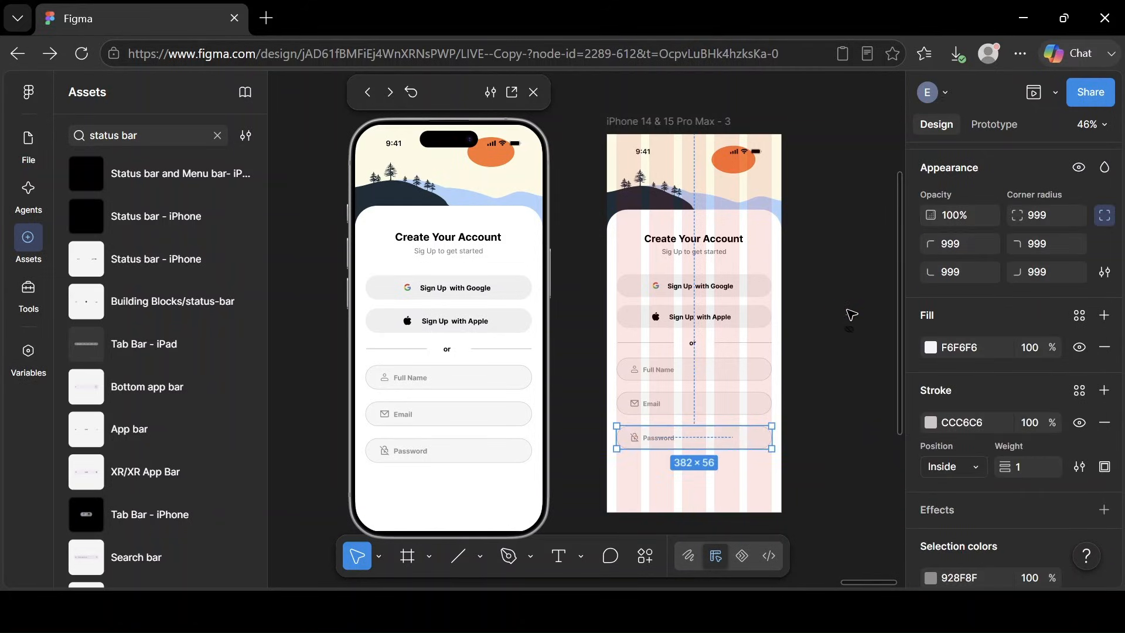
drag(851, 322, 753, 430)
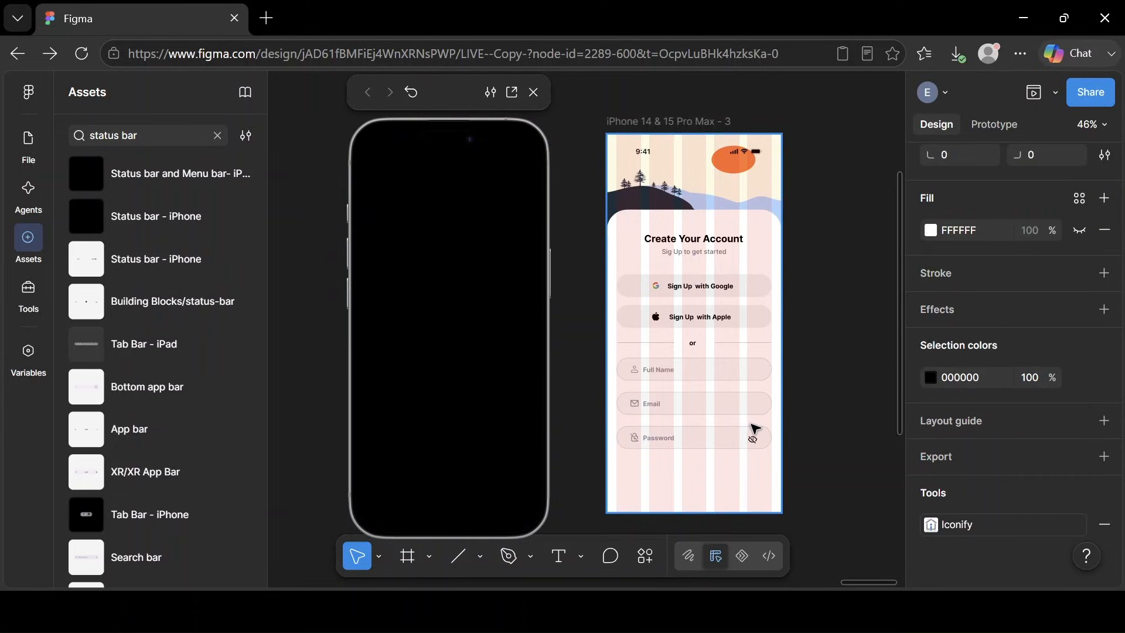
double_click(753, 437)
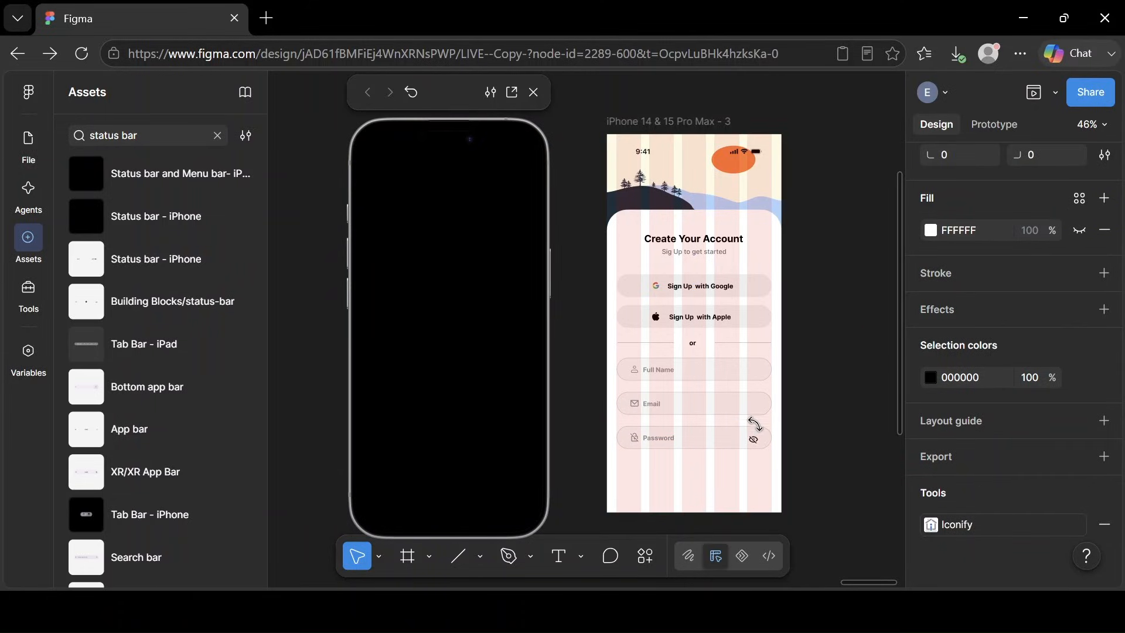
click(807, 428)
click(755, 437)
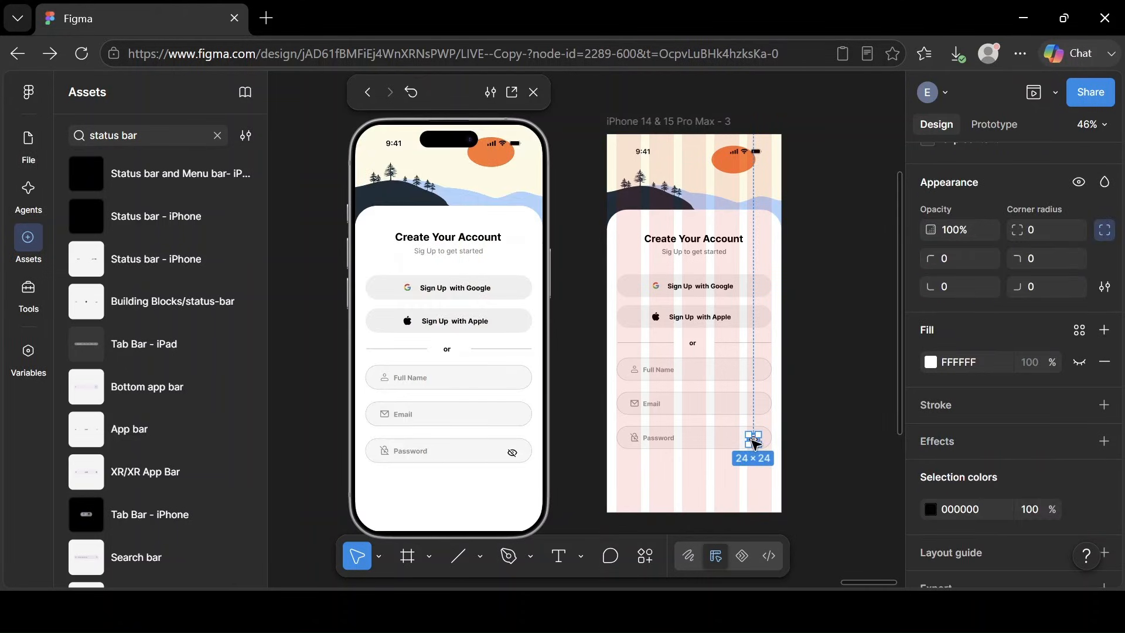
key(alt)
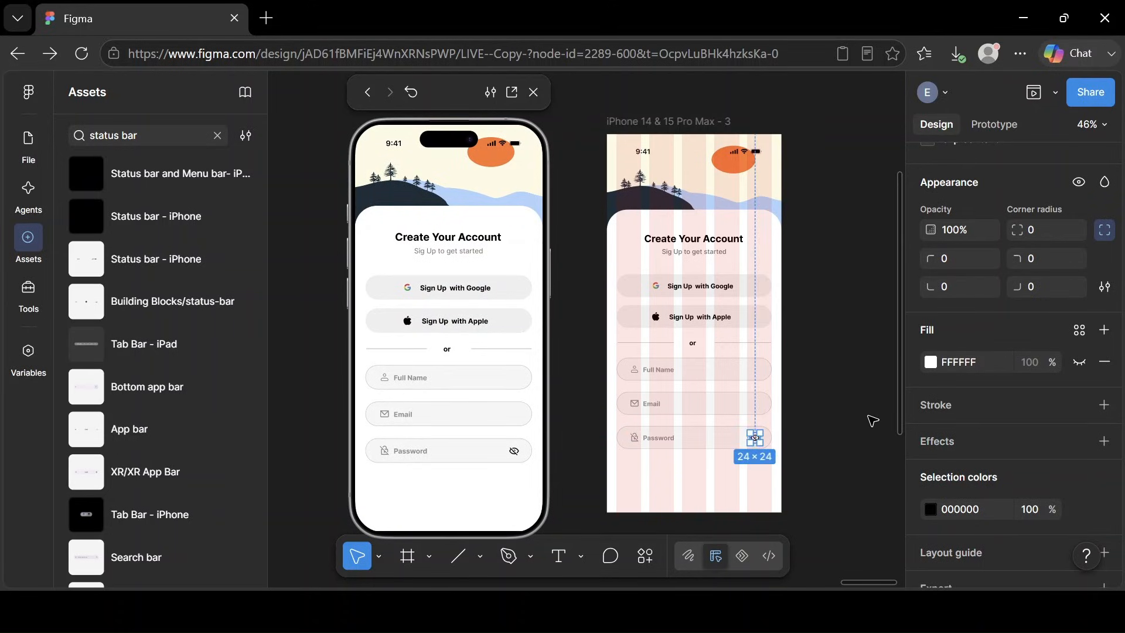
click(829, 401)
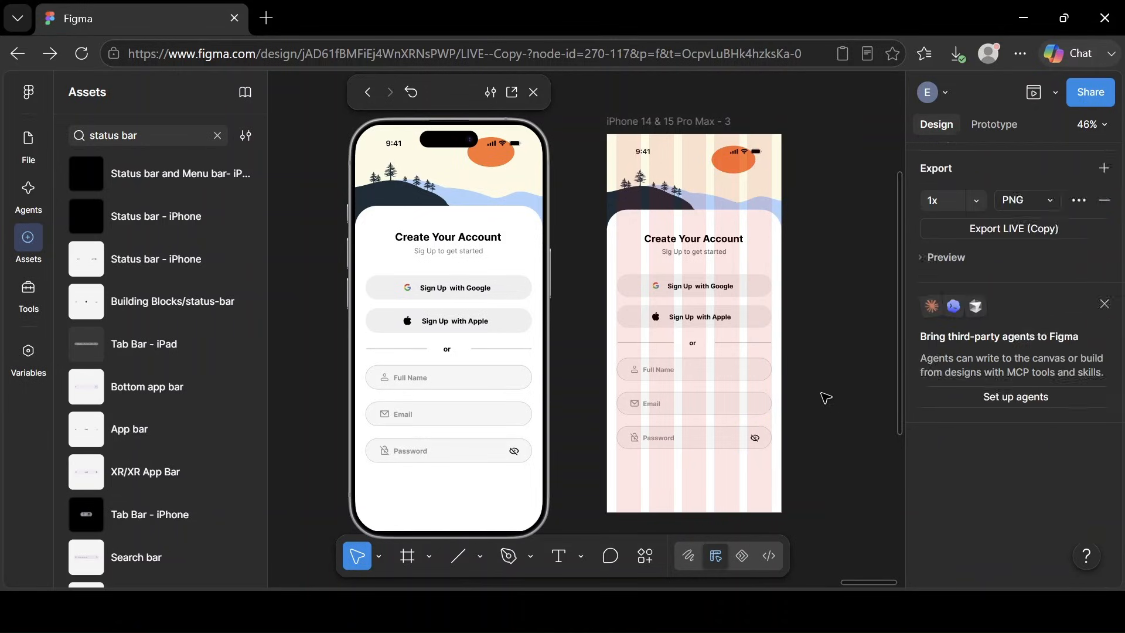
Group the "Full Name", "Email" and "Password" fields in a vertical auto layout with a gap of 20.
click(710, 380)
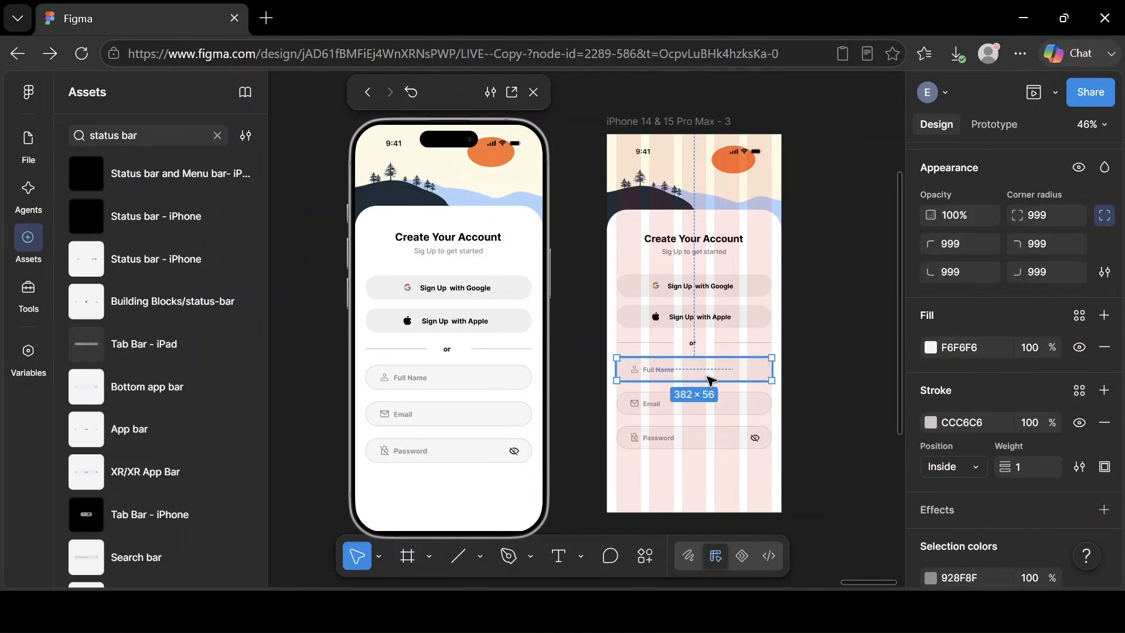
shift+click(725, 403)
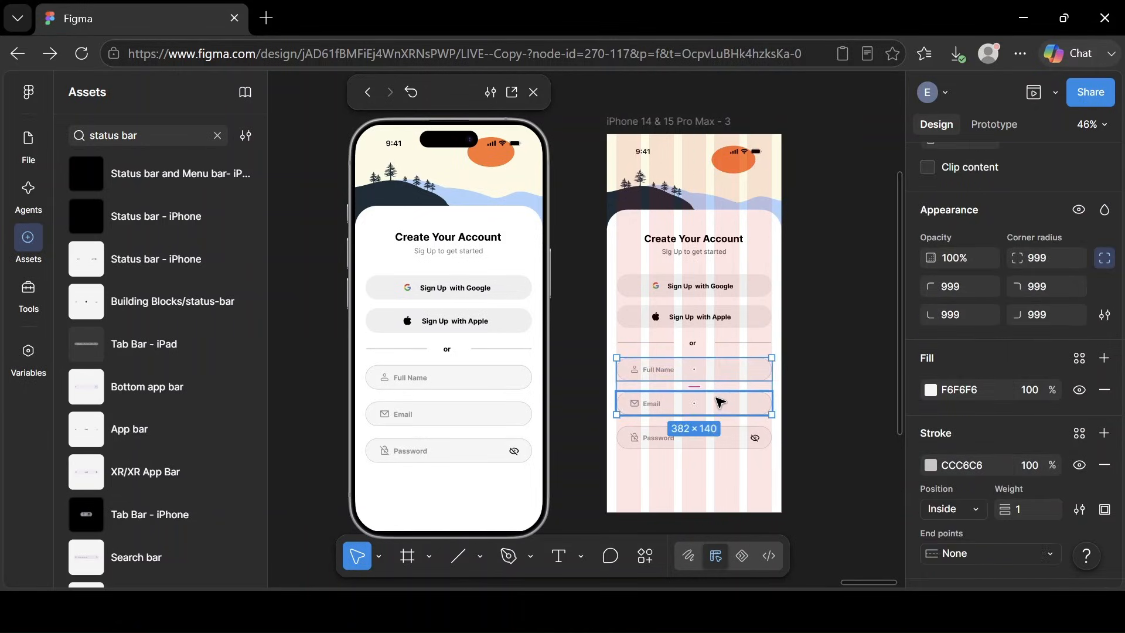
shift+click(719, 438)
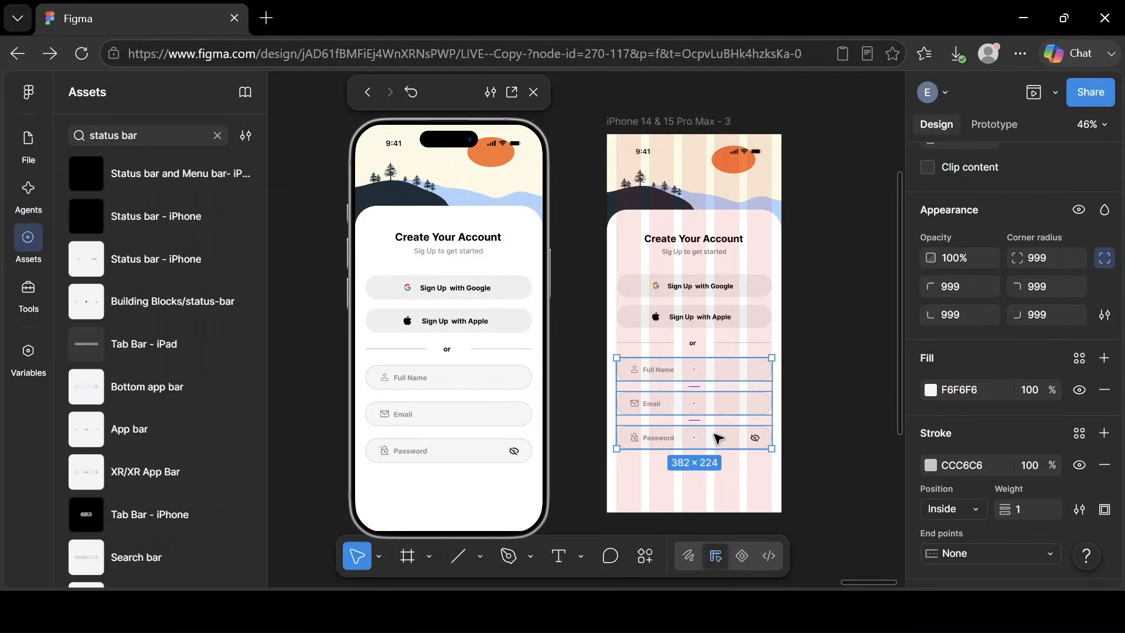
key(shift+a)
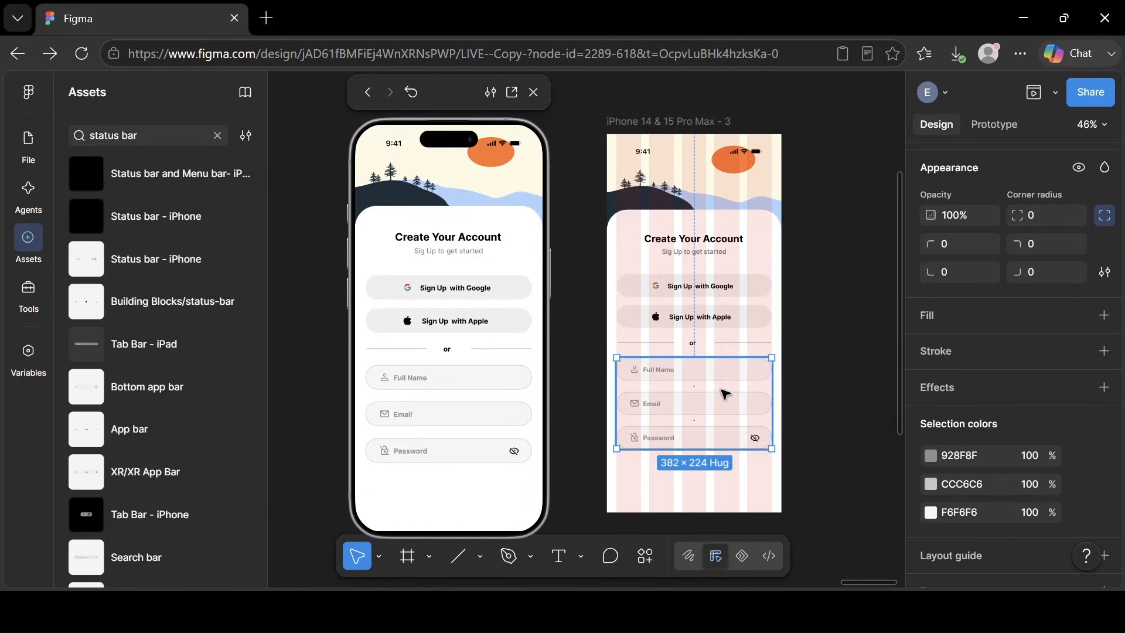
scroll(980, 354, up, 5)
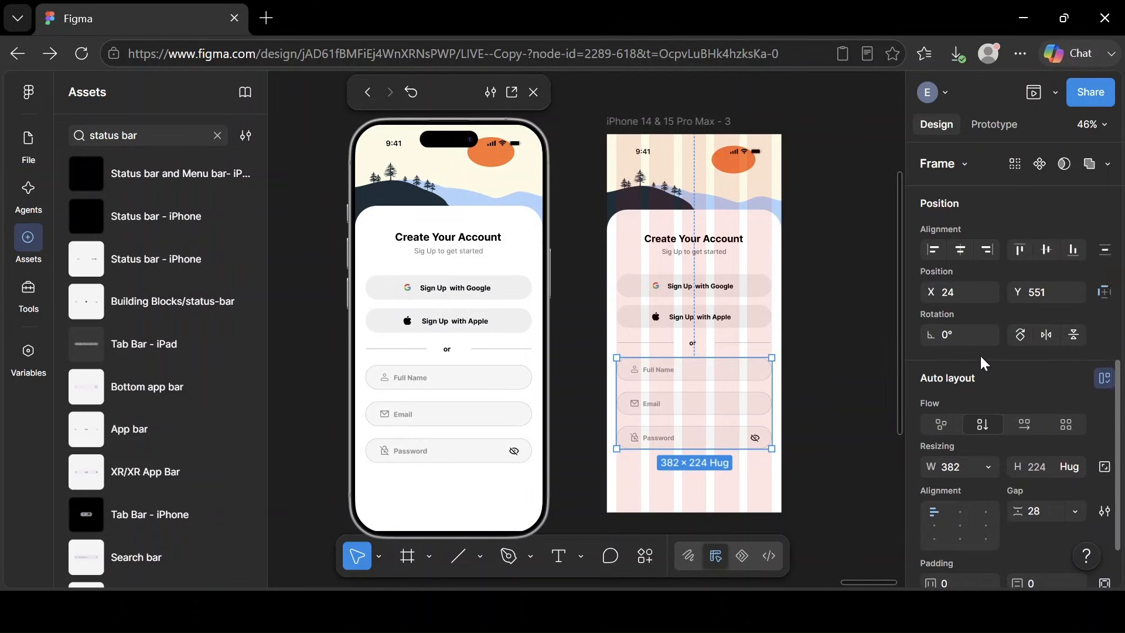
click(1049, 520)
text(20)
key(Return)
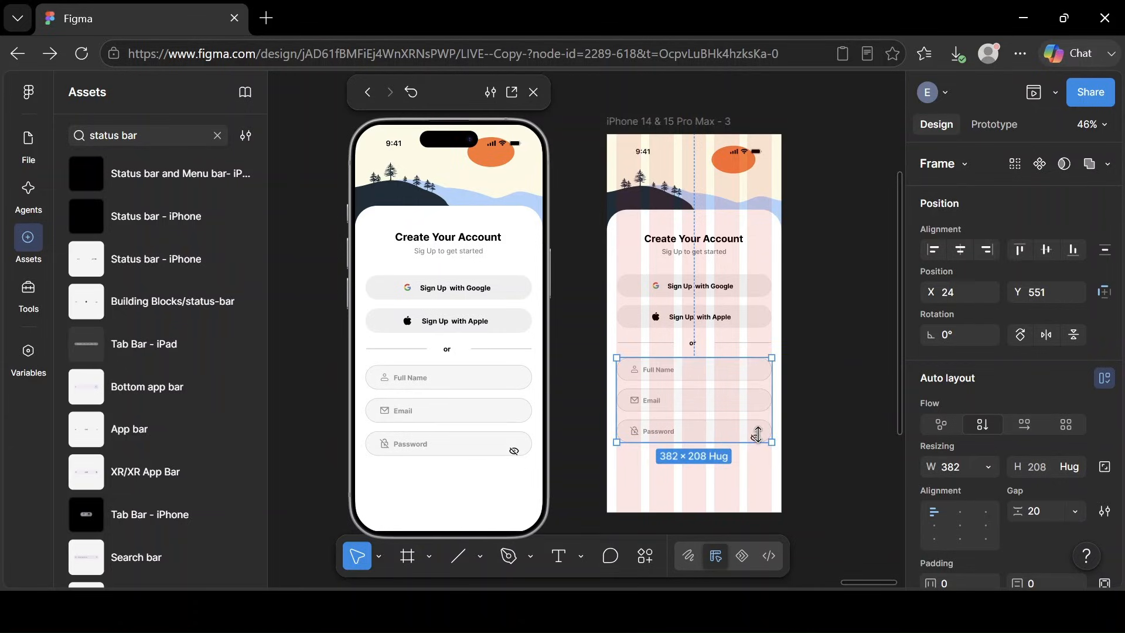
Move the crossed-out eye icon up to line up with the shifted "Password" field.
click(758, 435)
drag(759, 439, 759, 433)
click(841, 397)
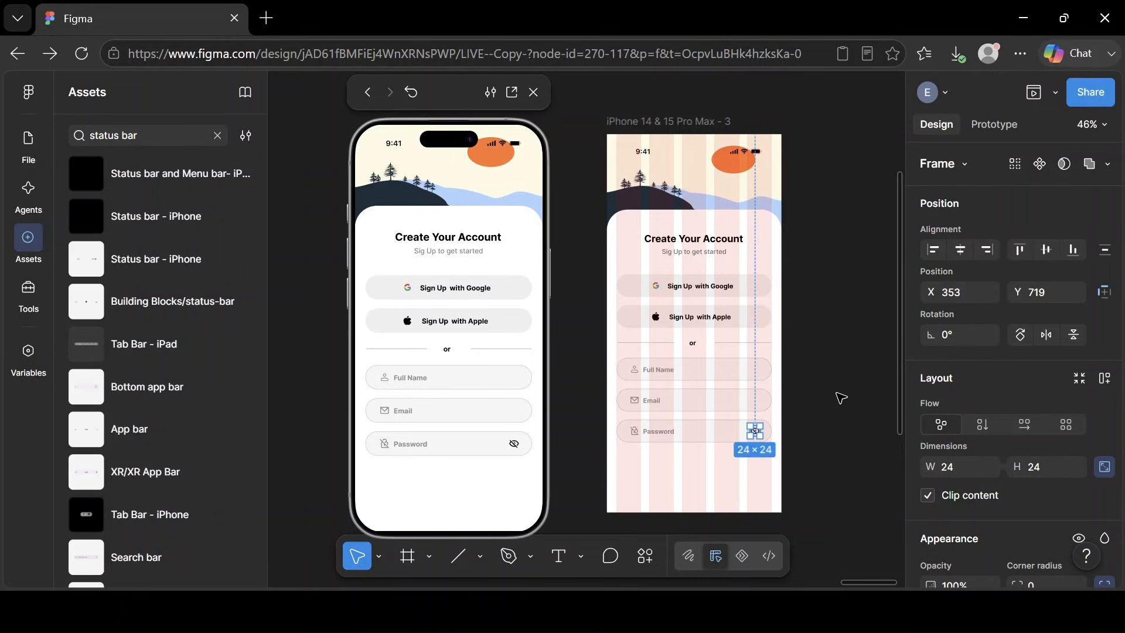
click(703, 404)
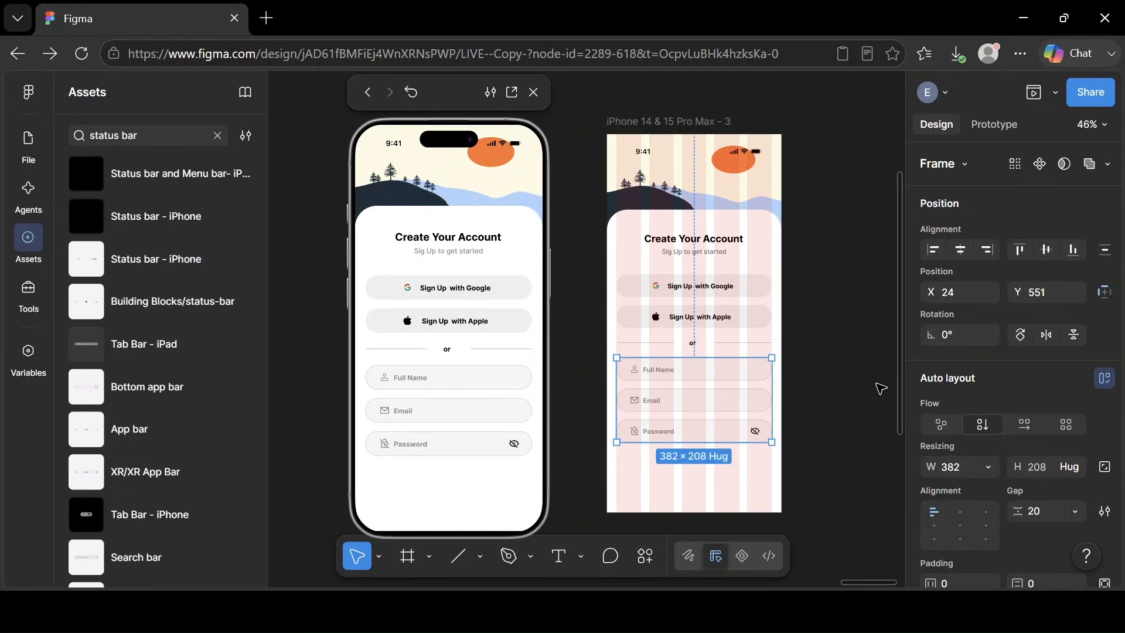
Add a "Sign Up" text about 117 × 28 below the "Password" field.
click(554, 551)
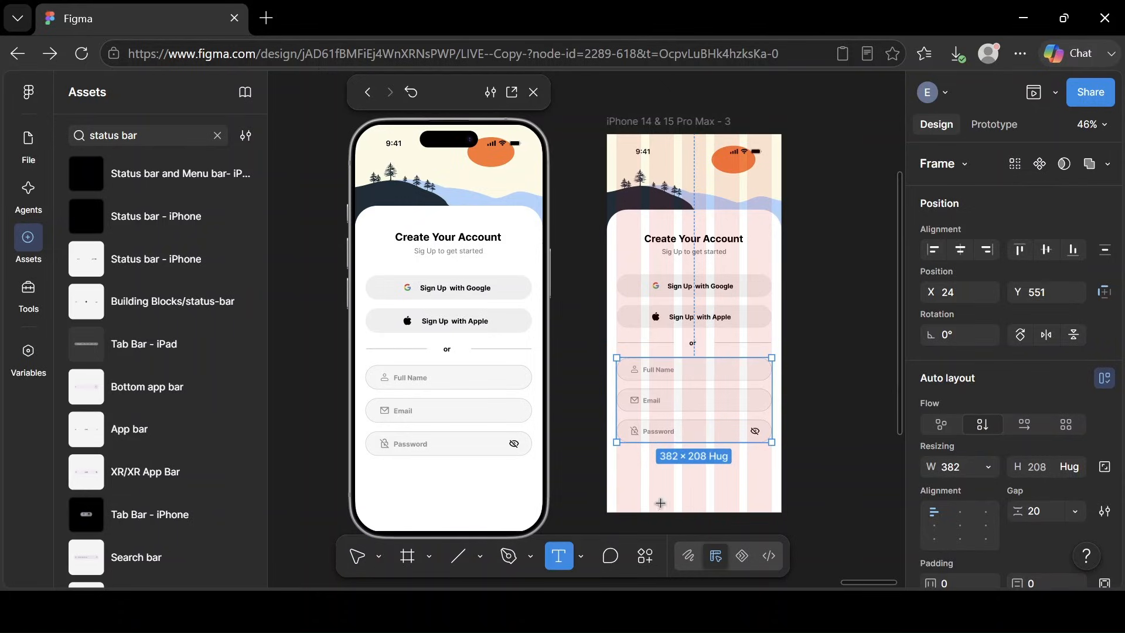
drag(667, 467, 722, 480)
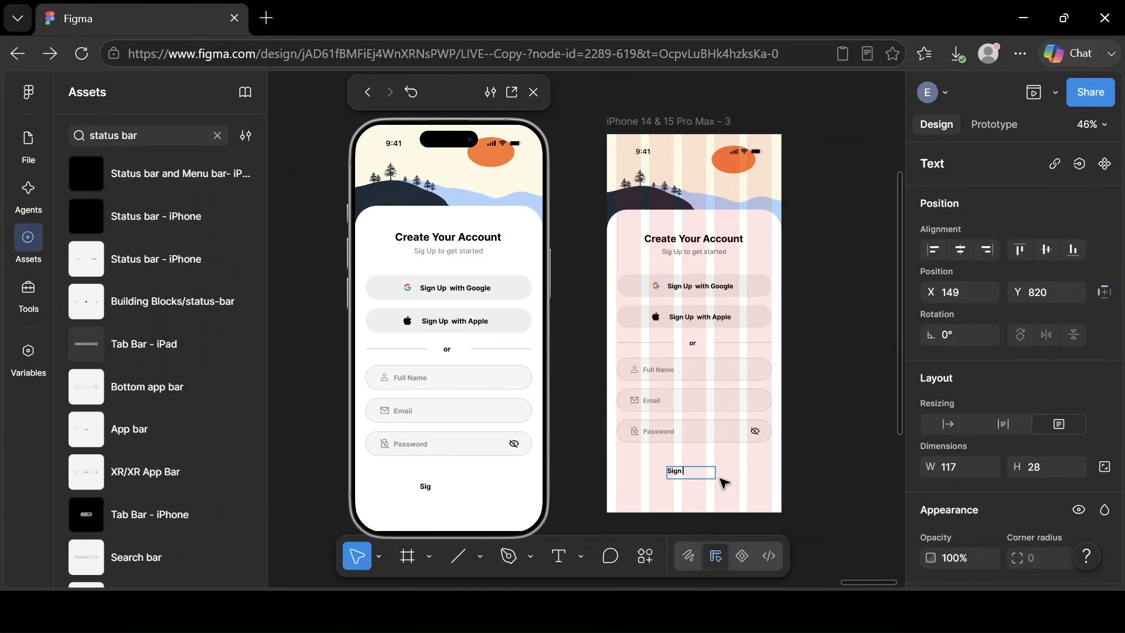
key(Escape)
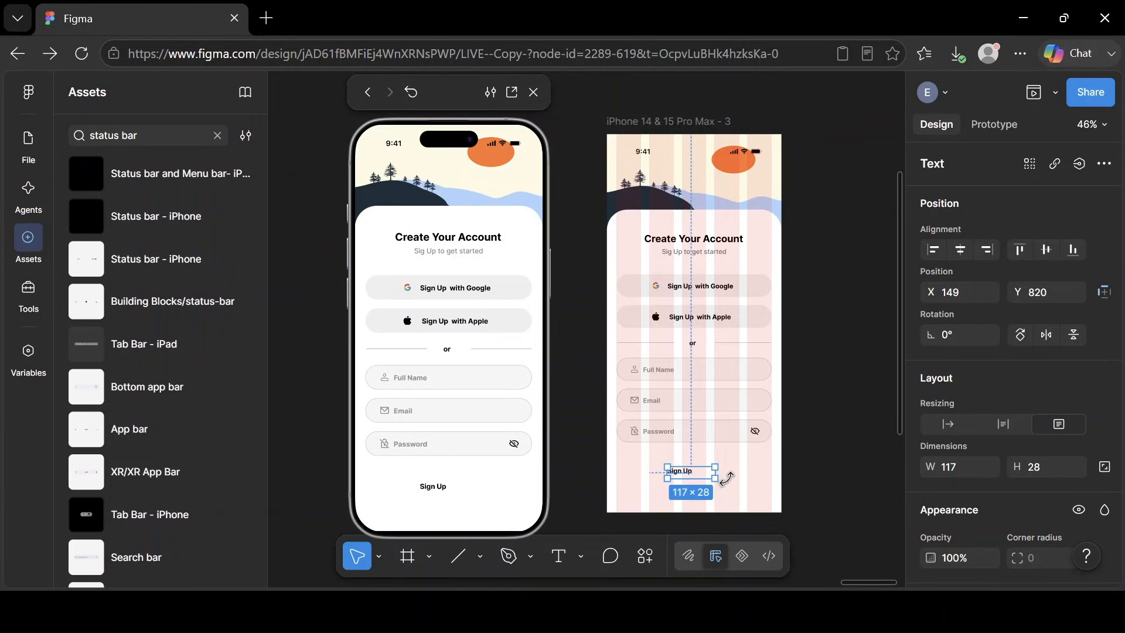
Wrap the "Sign Up" text in an auto layout frame and set its height to 56.
key(shift+a)
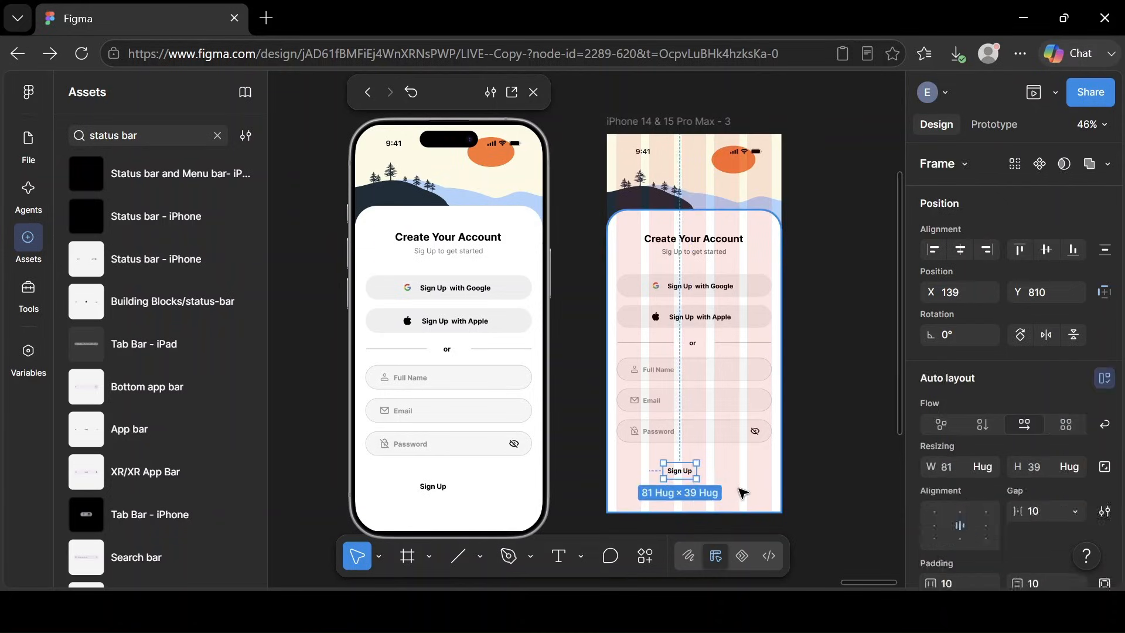
scroll(1116, 334, down, 3)
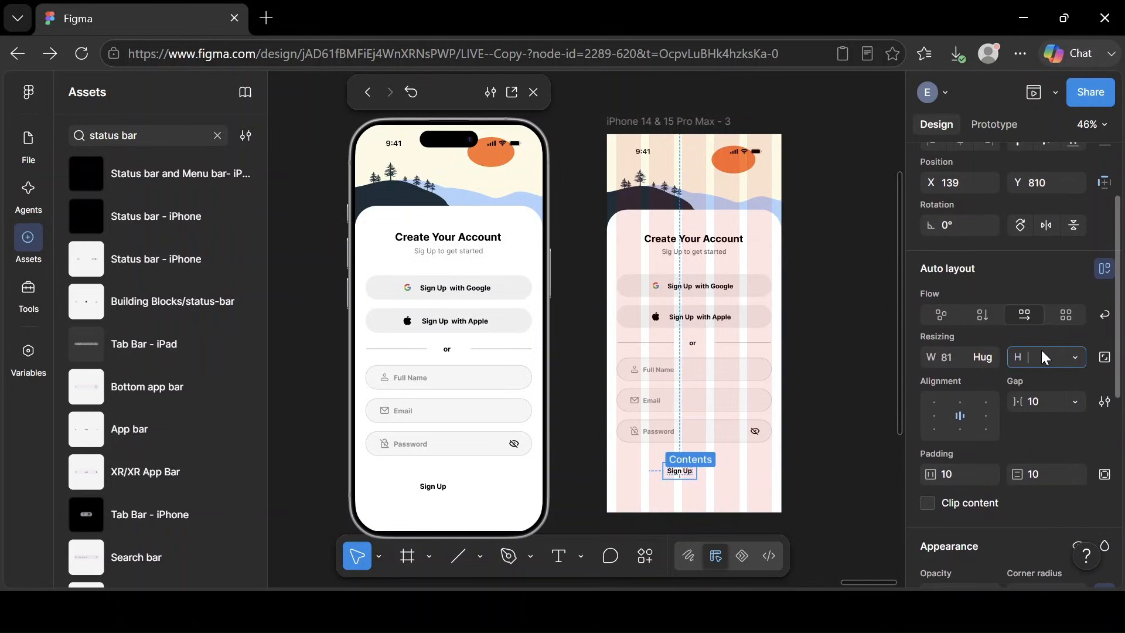
text(56)
key(Return)
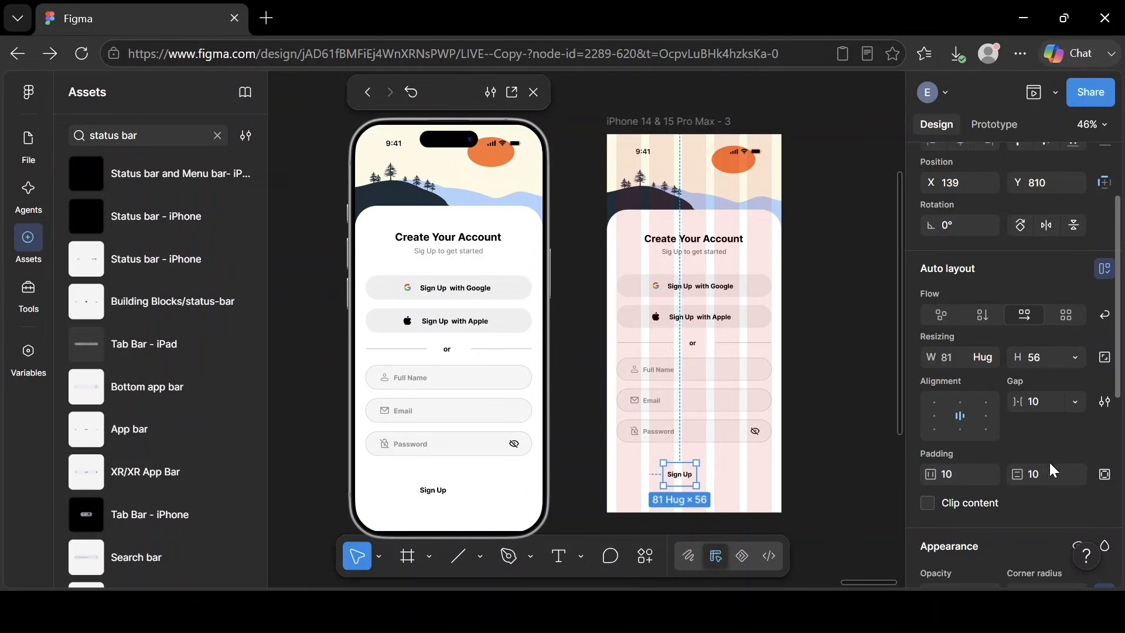
Give the "Sign Up" button a corner radius of 999 and widen it to 382 to match the input fields.
scroll(1059, 445, down, 5)
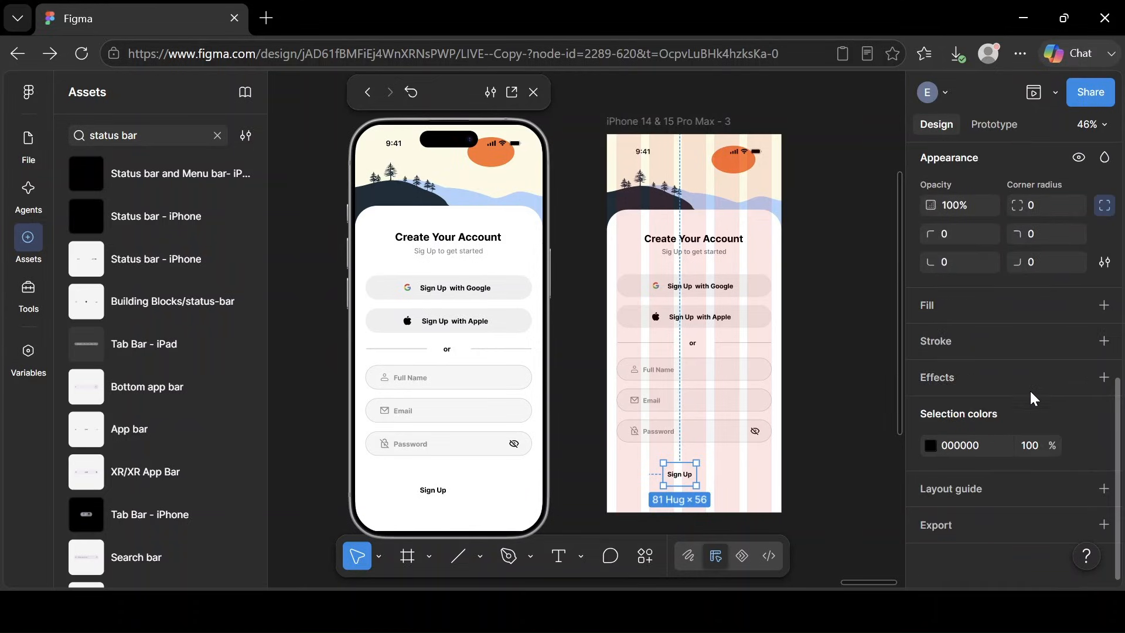
click(1043, 206)
text(999)
key(Return)
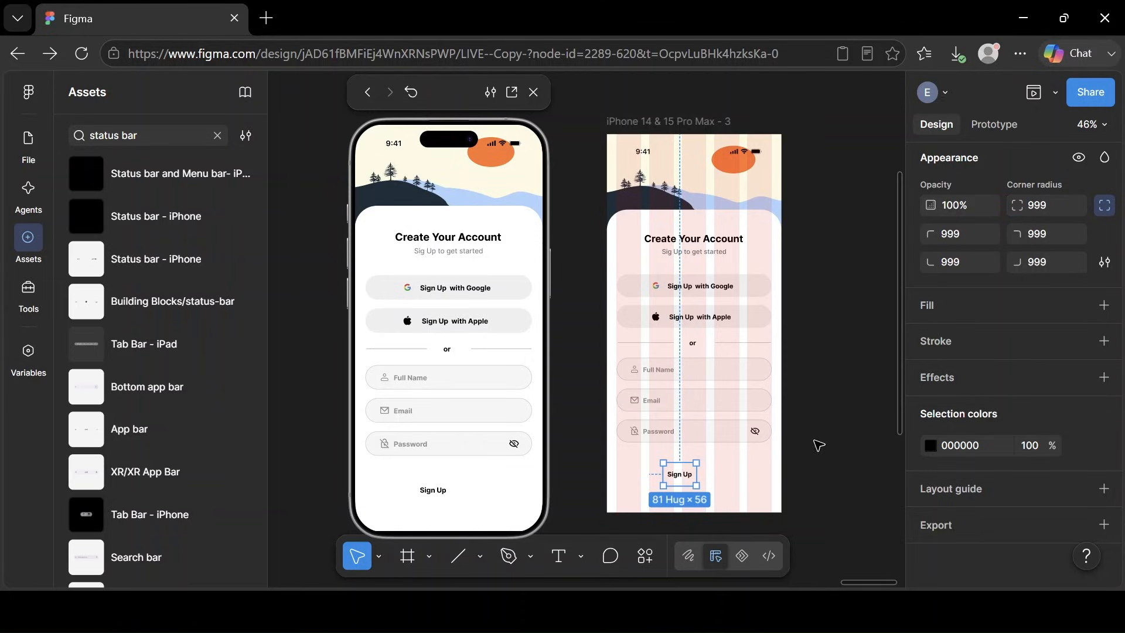
drag(702, 472, 773, 485)
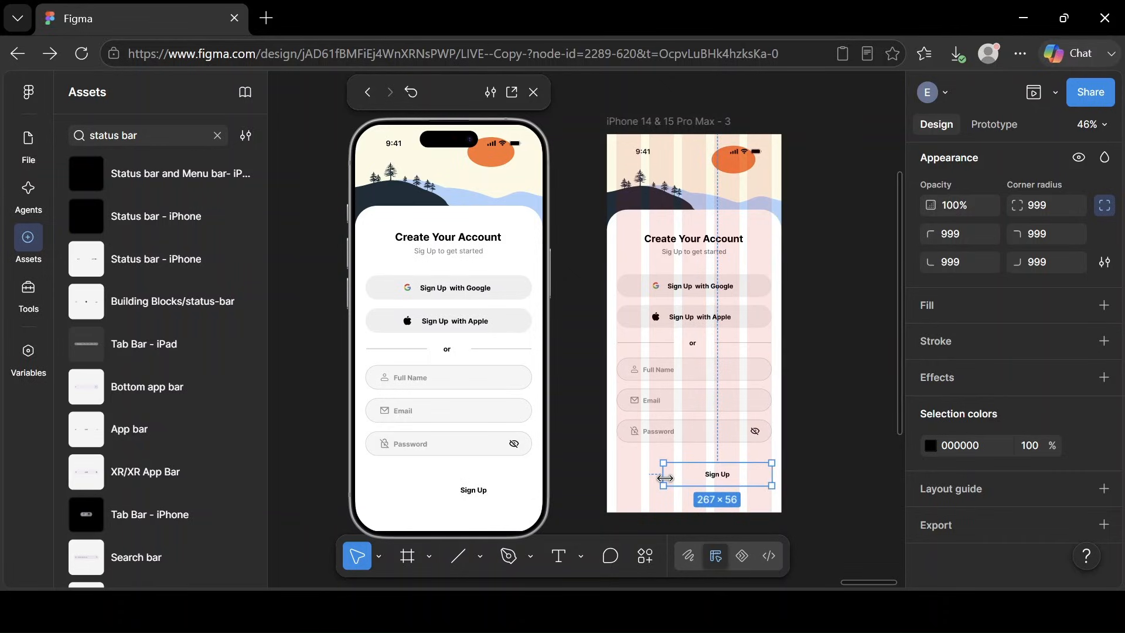
drag(665, 478, 616, 468)
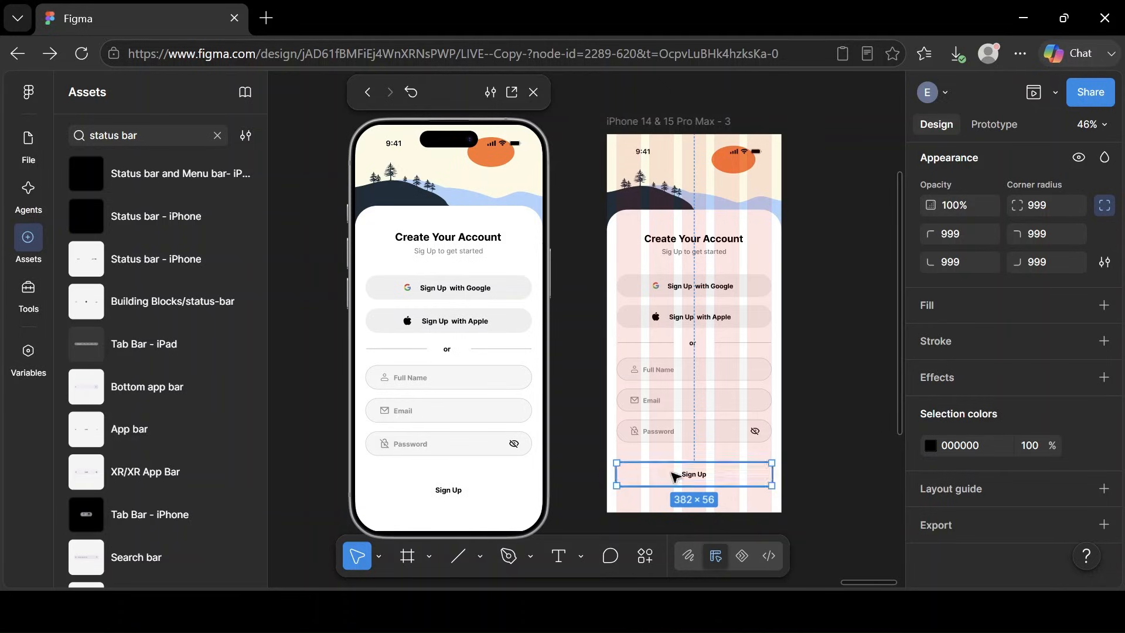
Add a fill to the "Sign Up" button in orange FE762A, sampled from the sun in the header illustration.
click(1105, 305)
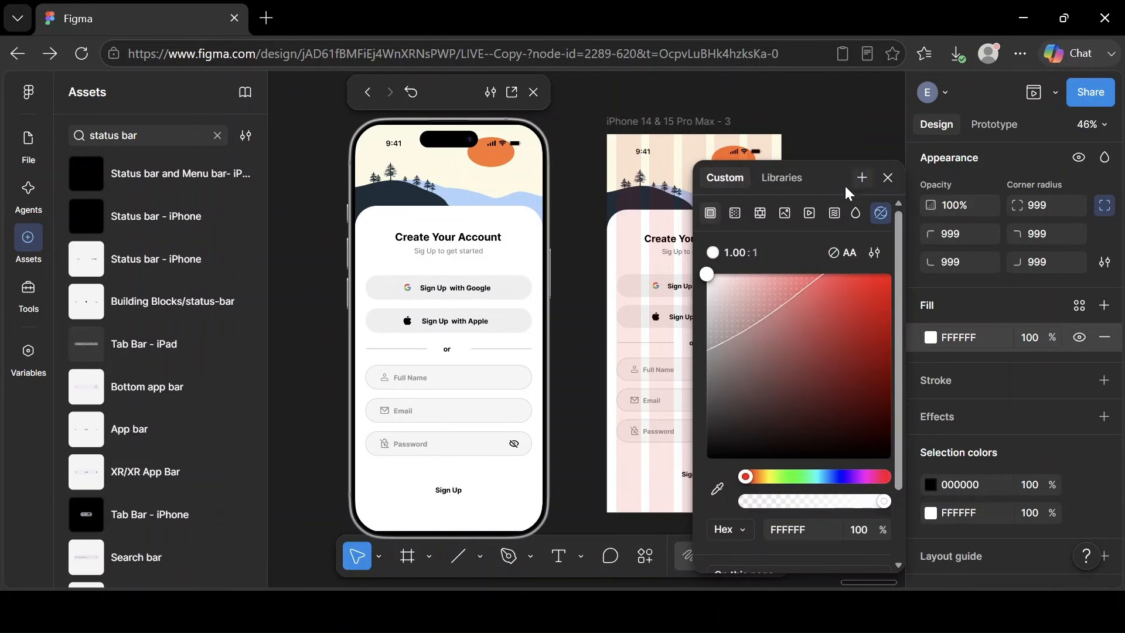
drag(818, 176, 430, 159)
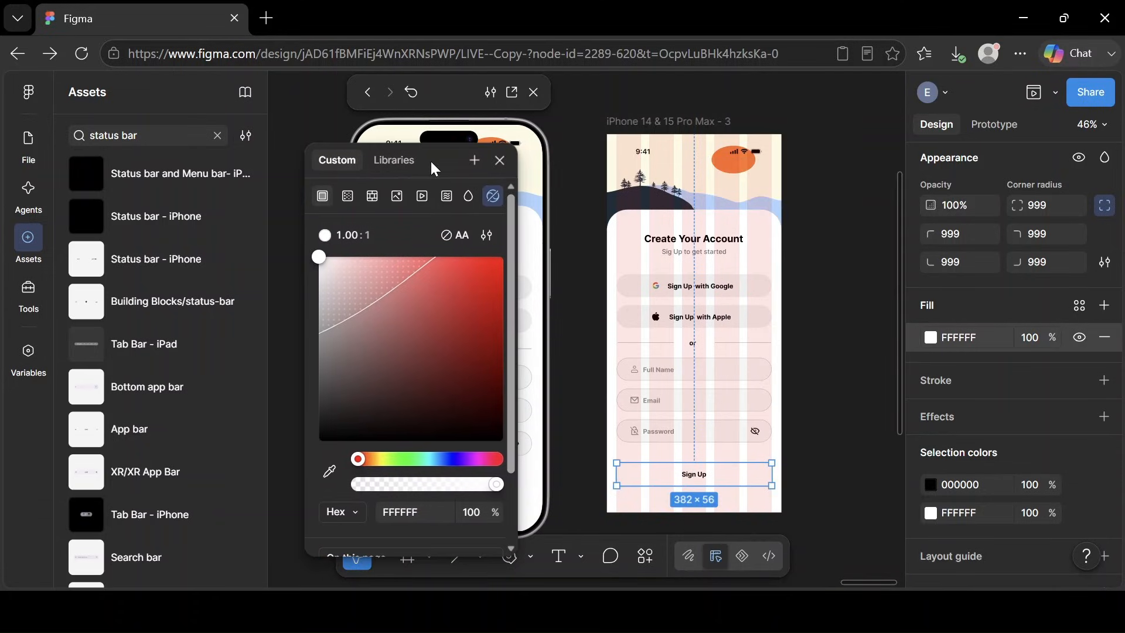
click(330, 473)
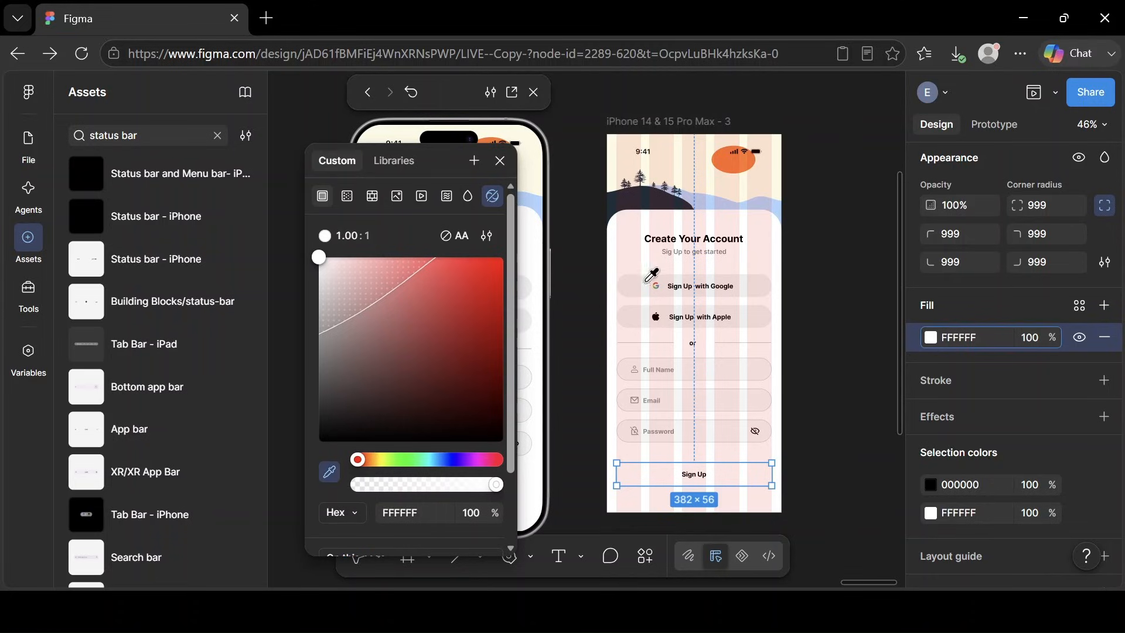
click(742, 164)
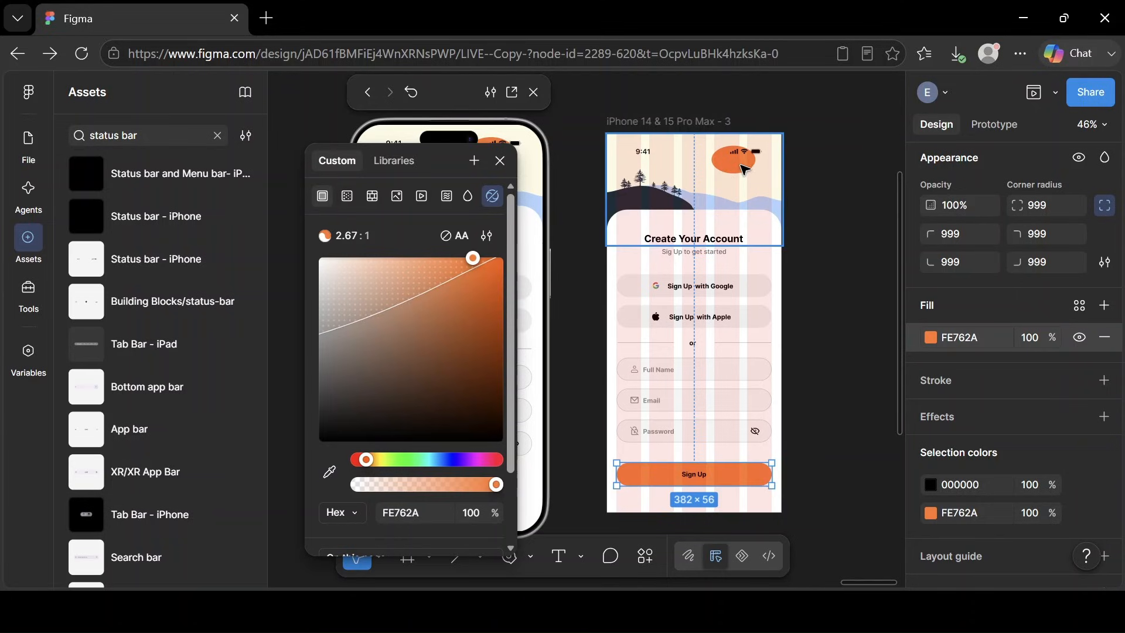
Change the "Sign Up" button's text colour to white, FFFFFF.
click(968, 483)
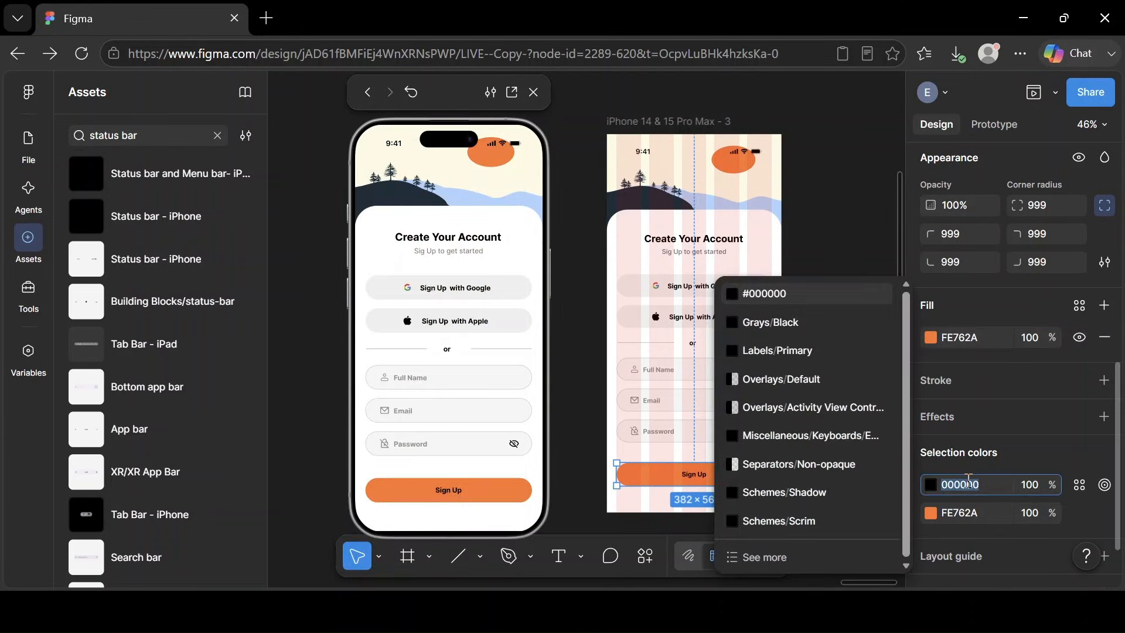
text(f)
text(fffff)
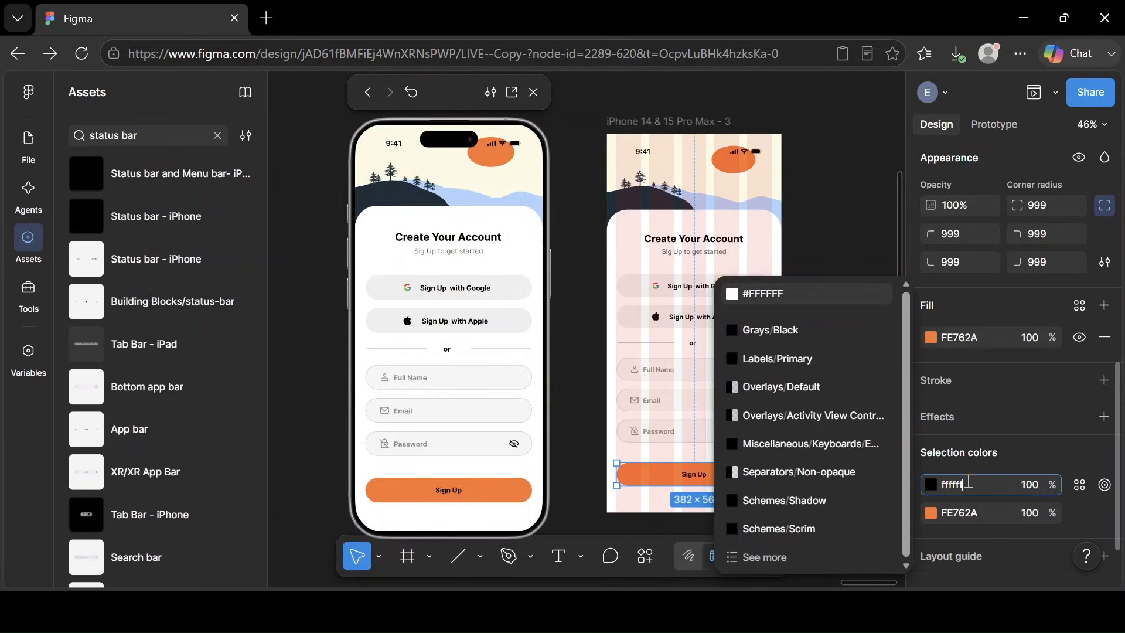
key(Return)
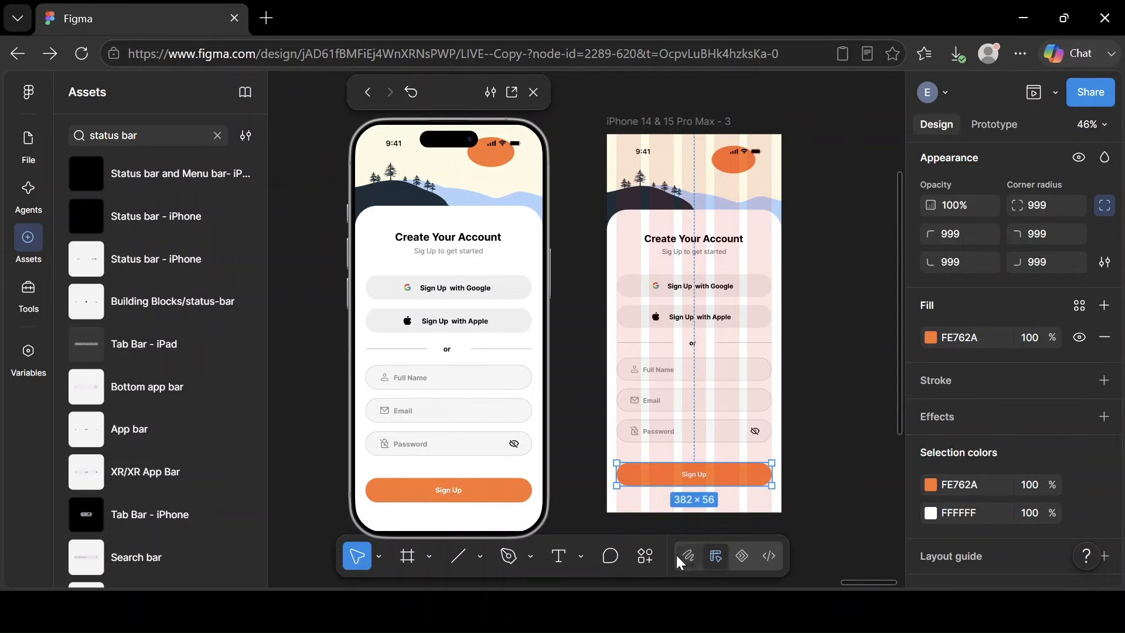
Draw a near-horizontal line about 158 long below the "Sign Up" button as a home indicator, with stroke weight 4.
click(459, 561)
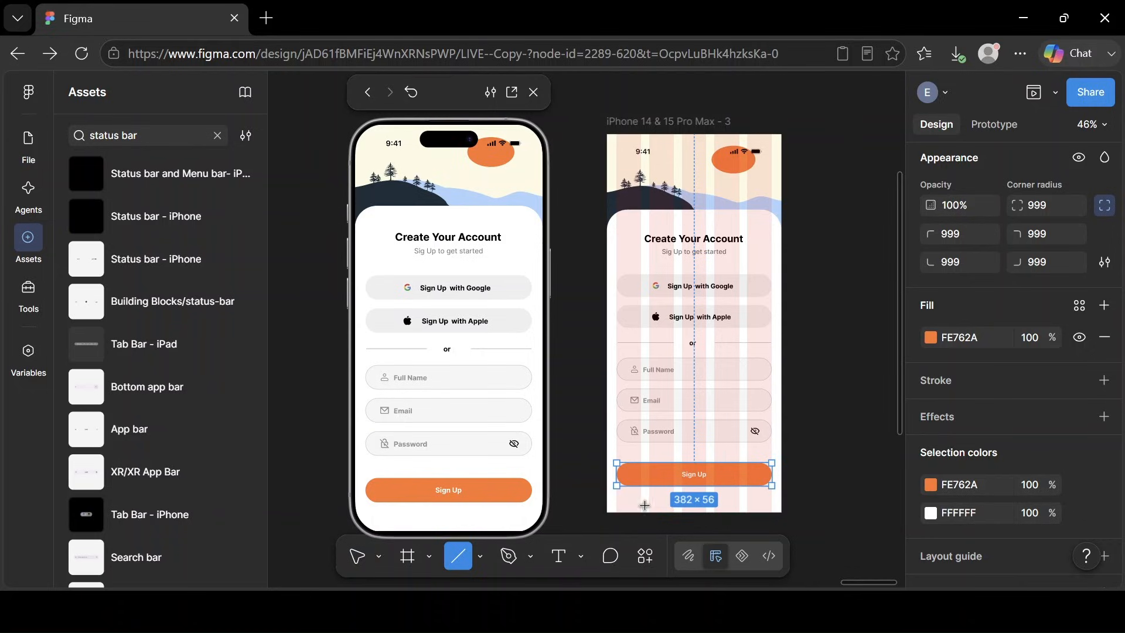
drag(674, 505, 738, 505)
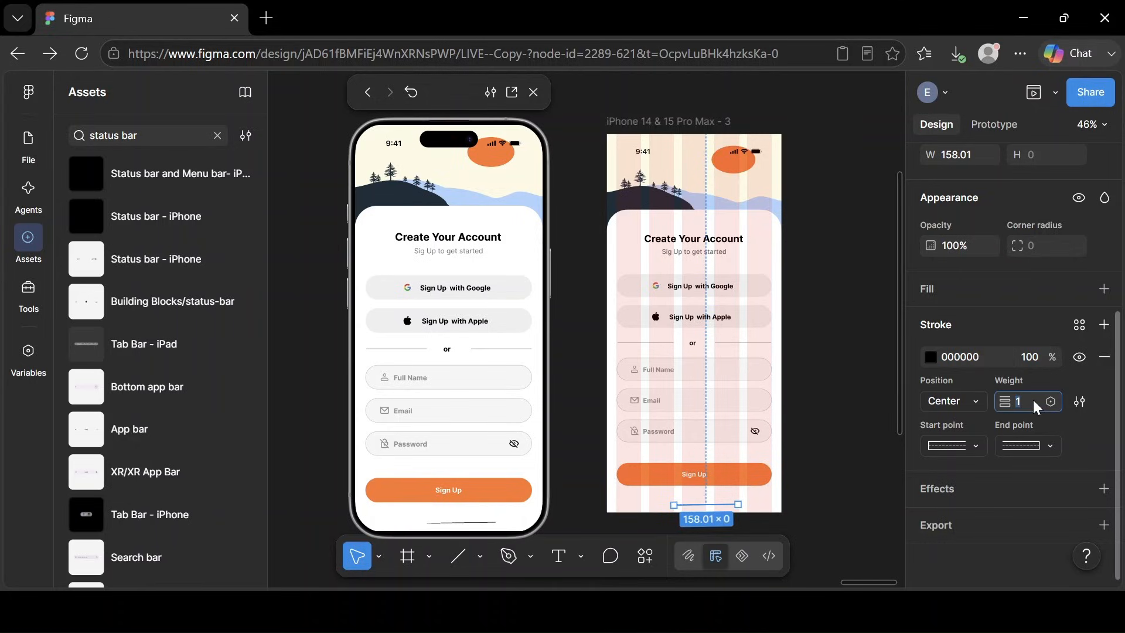
text(4)
key(Return)
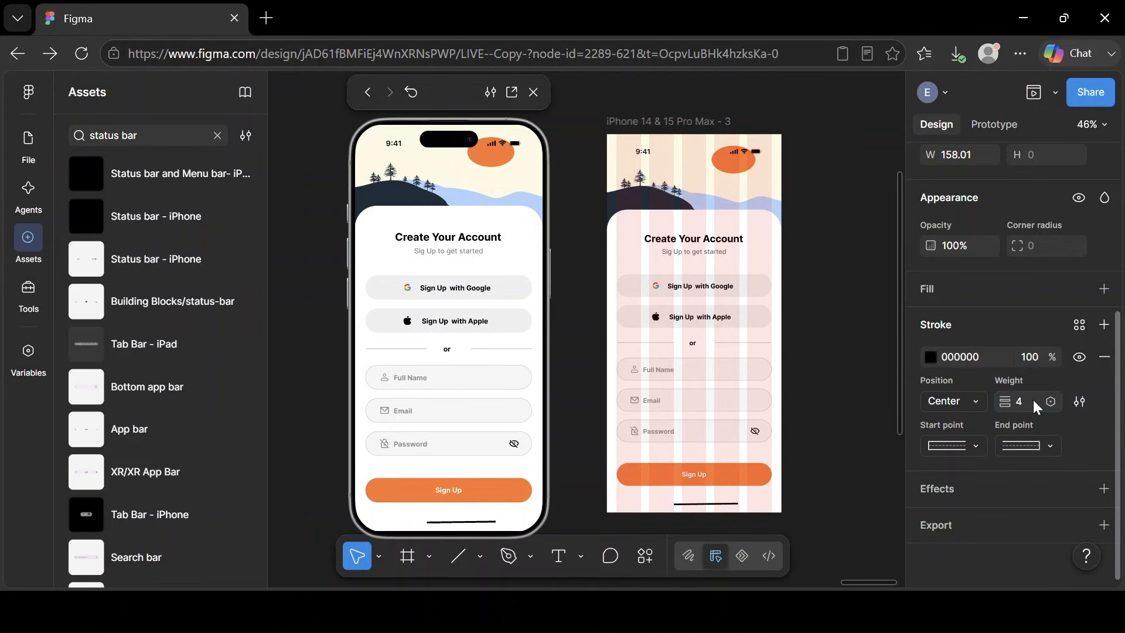
Shorten the home indicator line to about 113 and level it at 0° rotation.
scroll(1029, 387, up, 5)
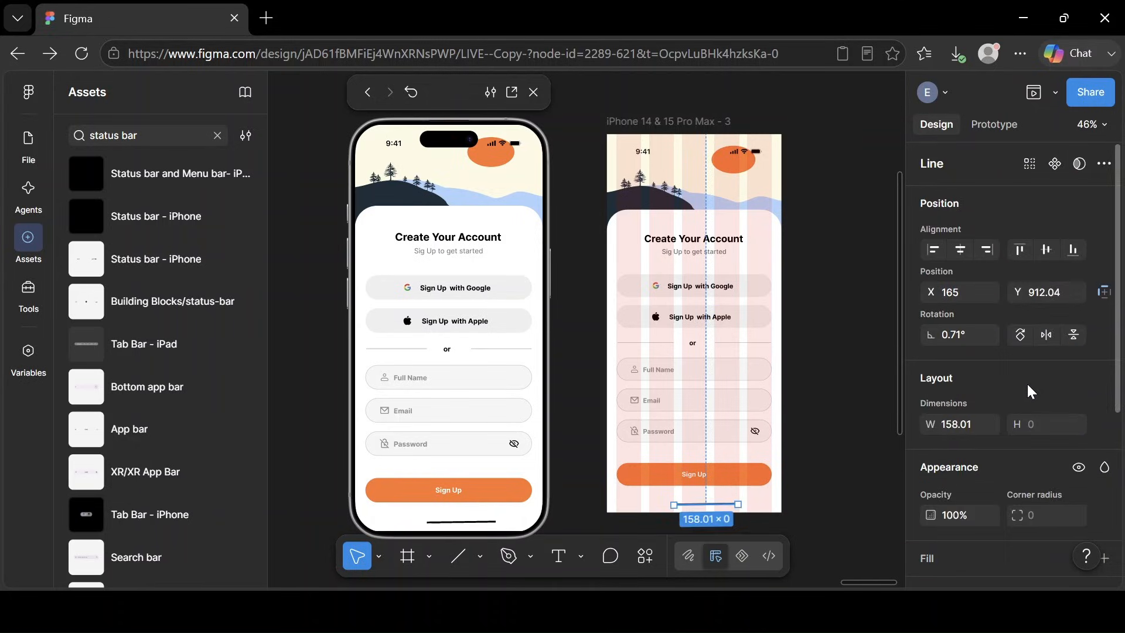
click(965, 329)
key(BackSpace)
text(0)
key(Return)
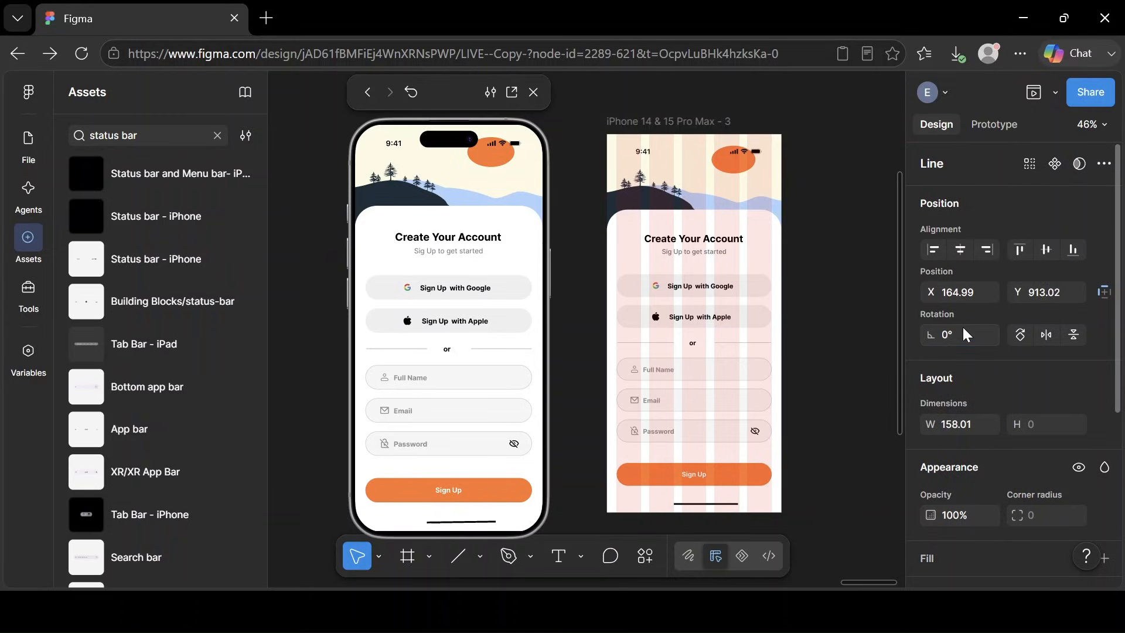
drag(738, 504, 720, 508)
click(980, 335)
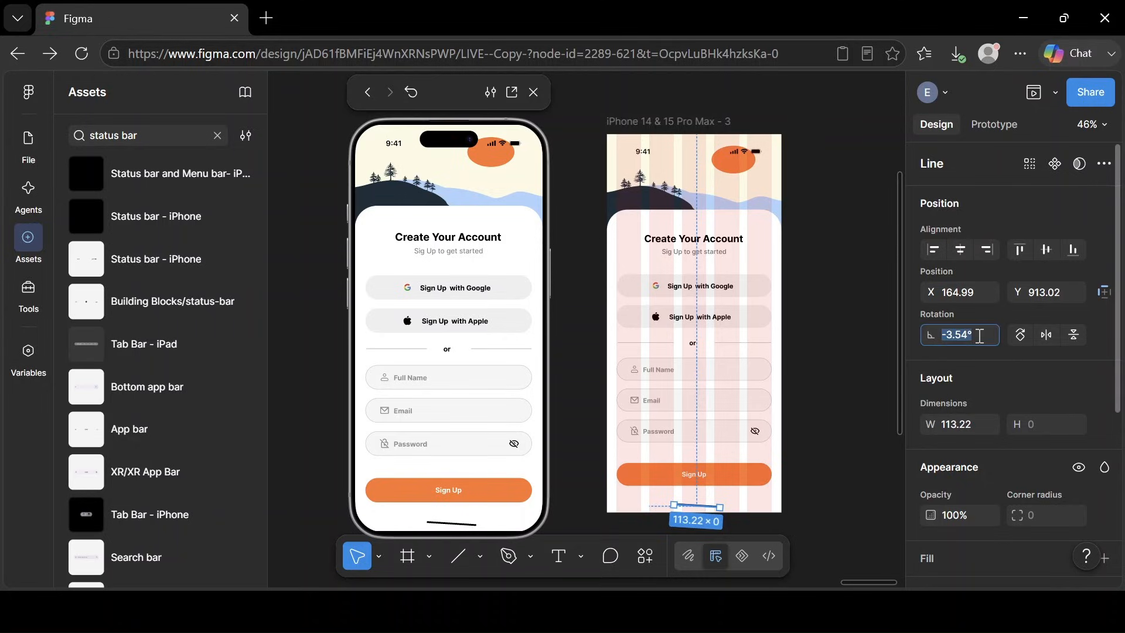
text(0)
key(Return)
Set the home indicator line's stroke weight to 3 and centre it horizontally in the screen frame.
scroll(980, 375, down, 5)
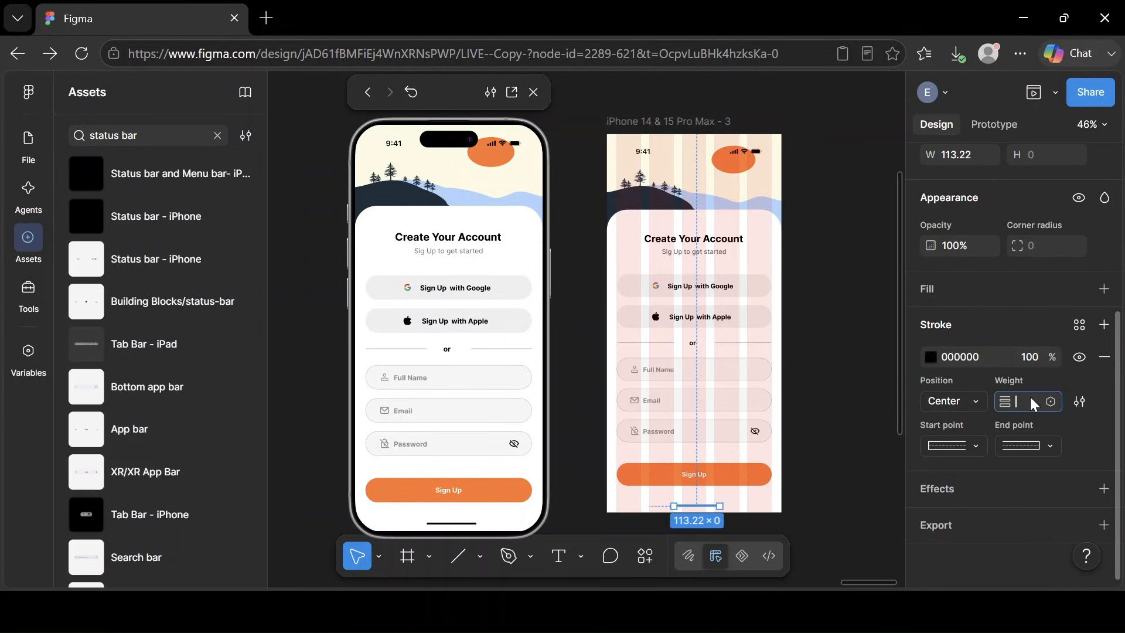
scroll(943, 393, up, 5)
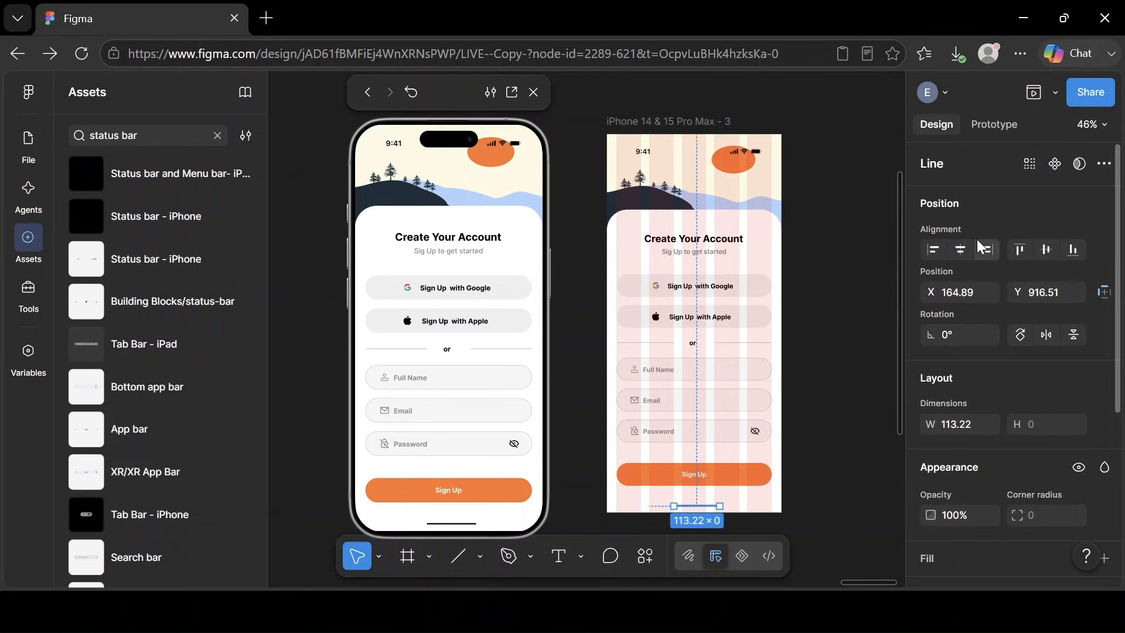
click(957, 249)
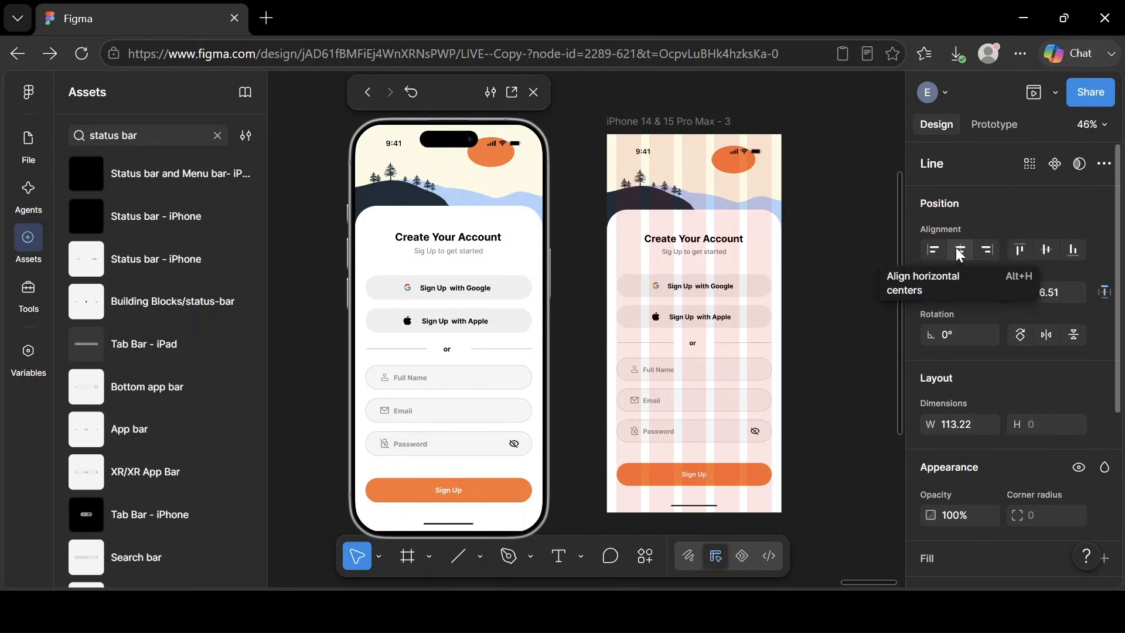
key(shift+Down)
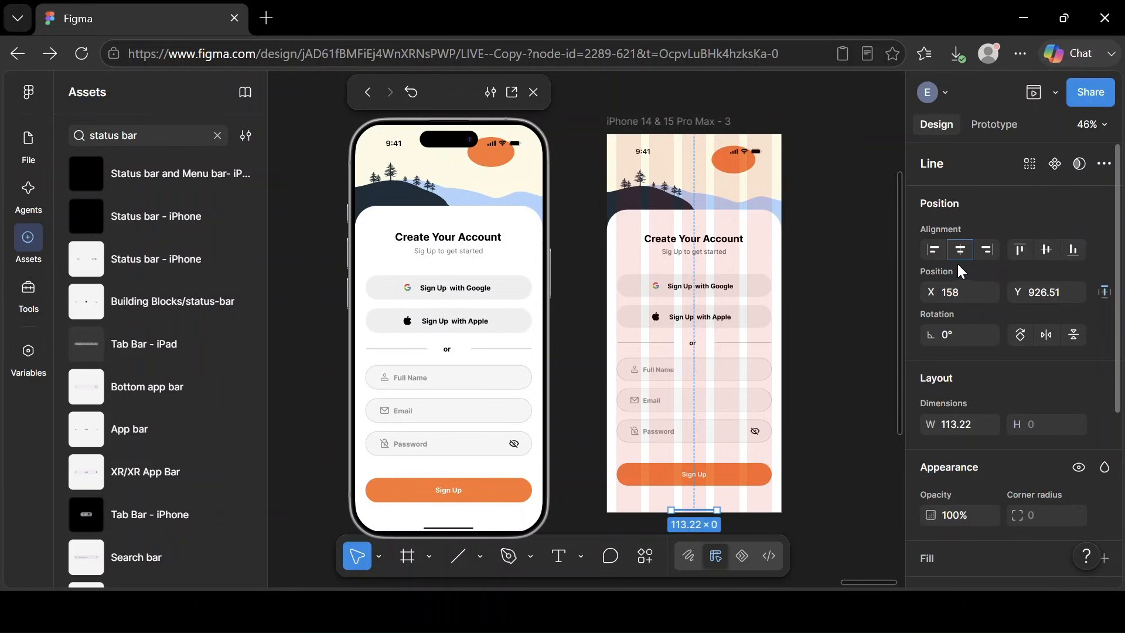
key(shift+Up)
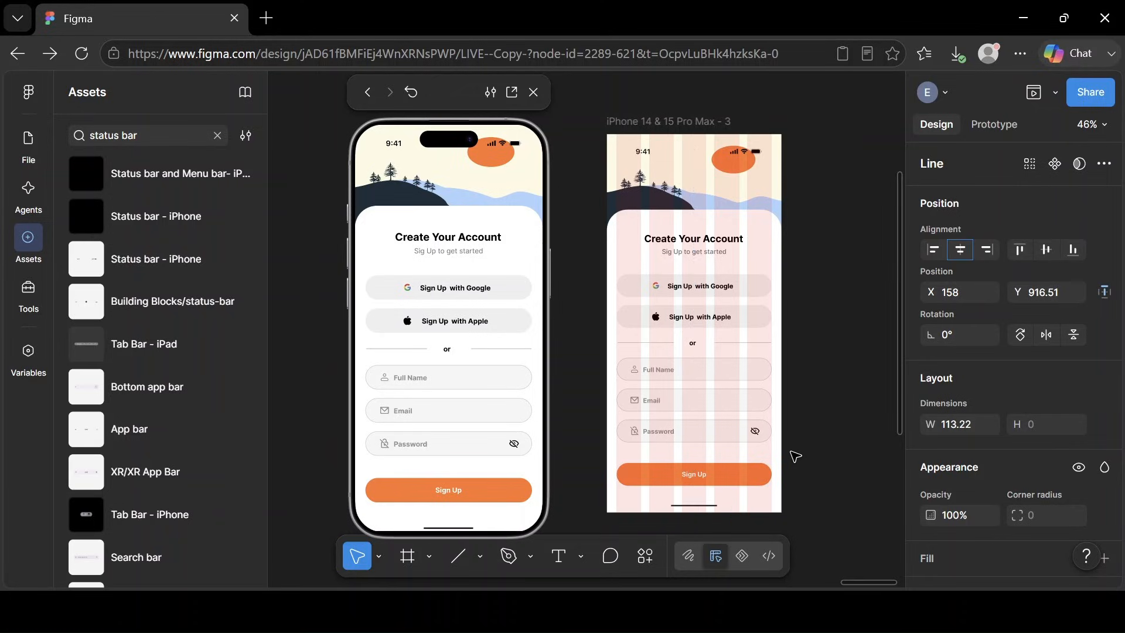
double_click(698, 508)
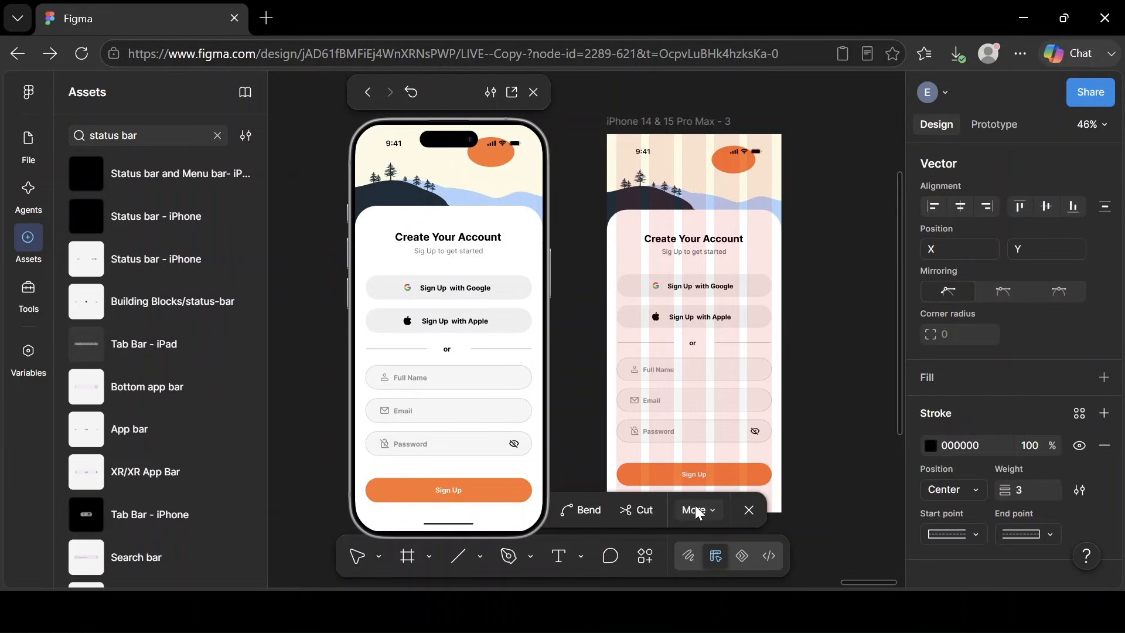
click(749, 509)
Move the "Sign Up" button down by 20 to Y 830.
click(706, 469)
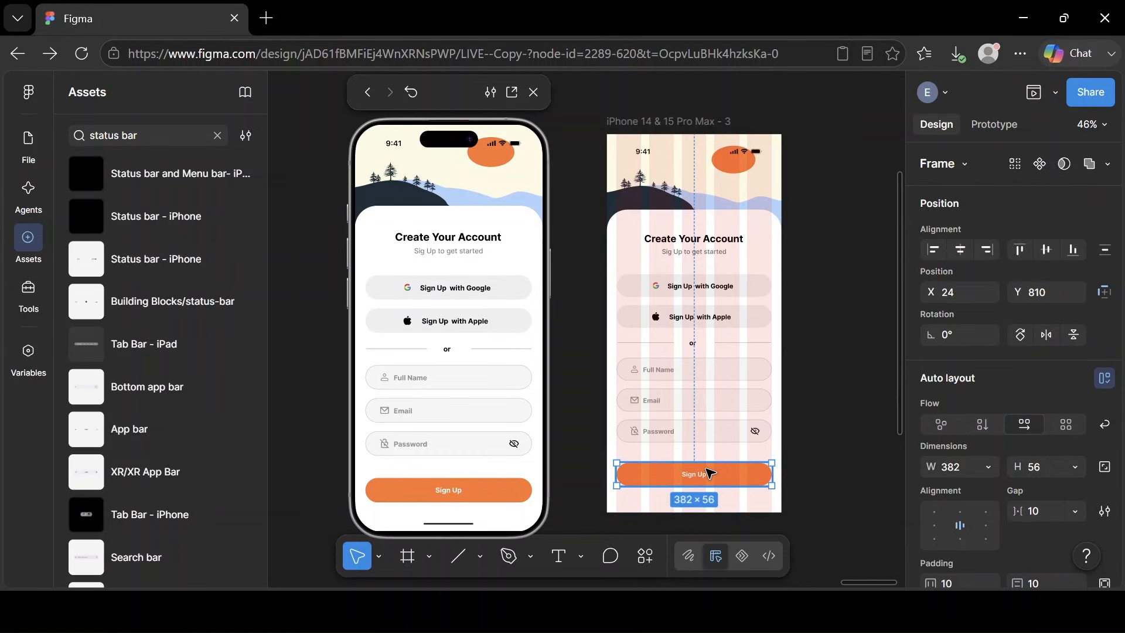
key(shift+Down)
key(shift+Down)
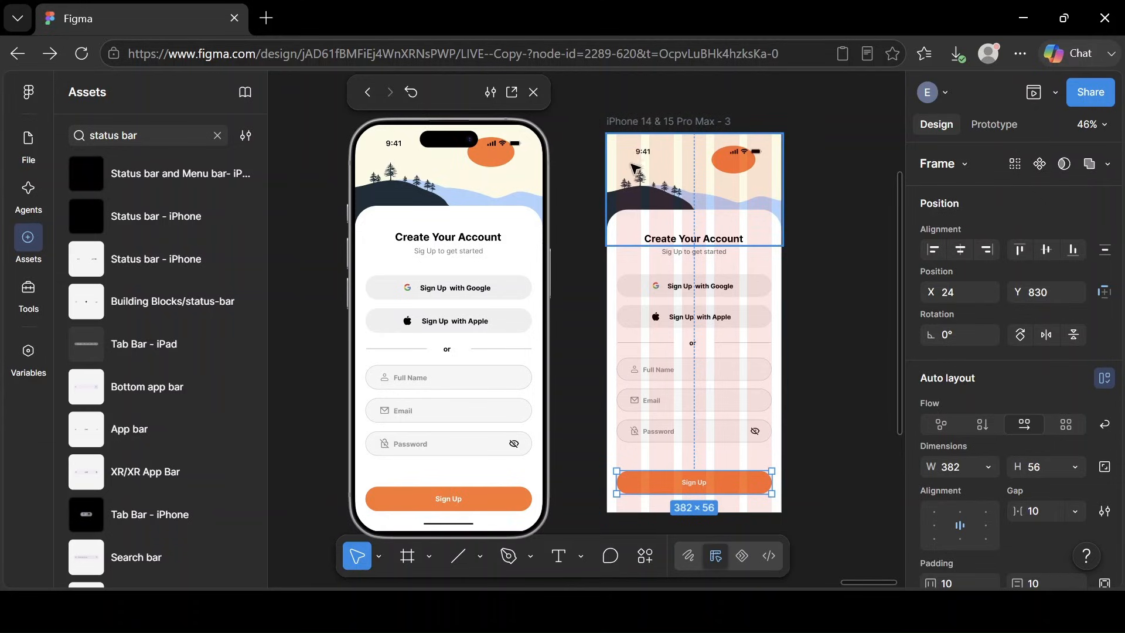
Hide the 5-column layout guide on the iPhone 14 & 15 Pro Max - 3 frame.
click(687, 126)
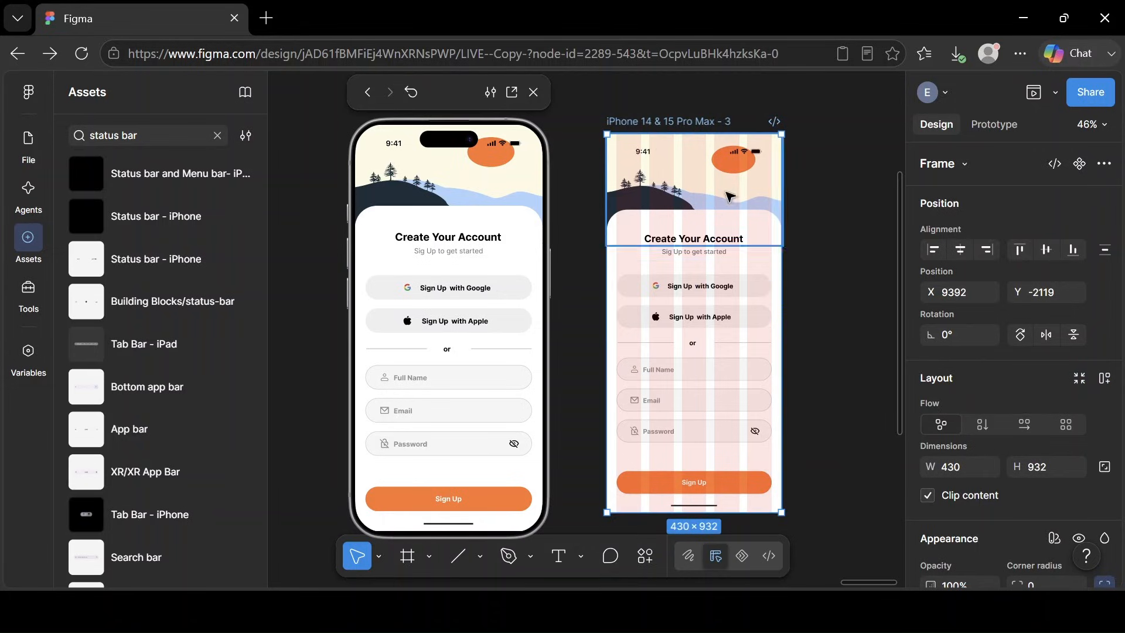
scroll(1066, 410, down, 5)
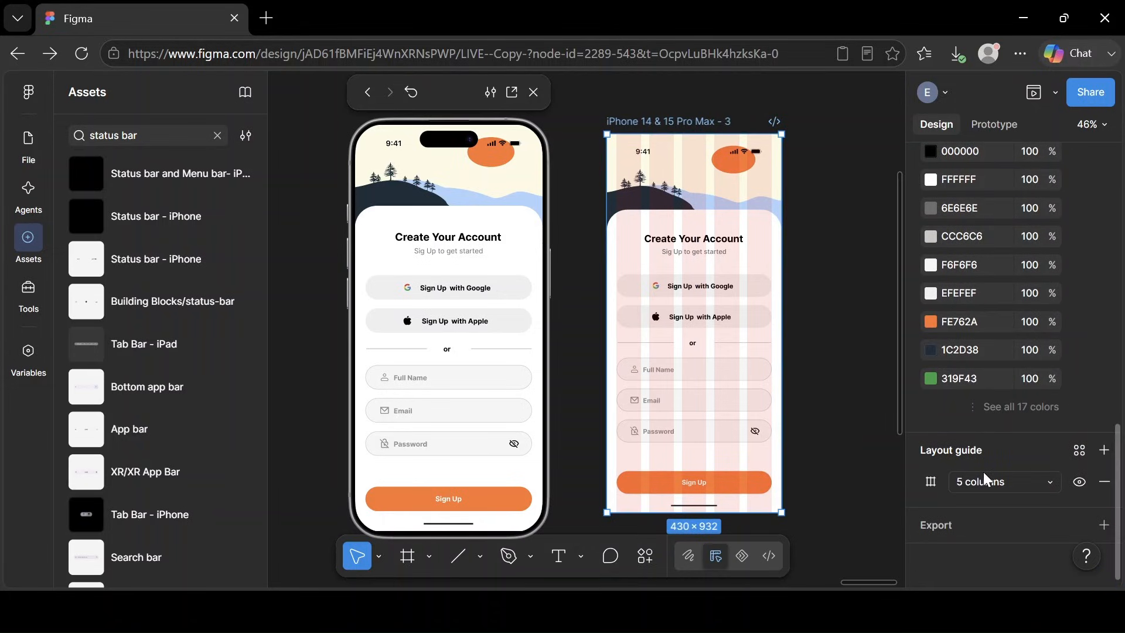
click(1079, 481)
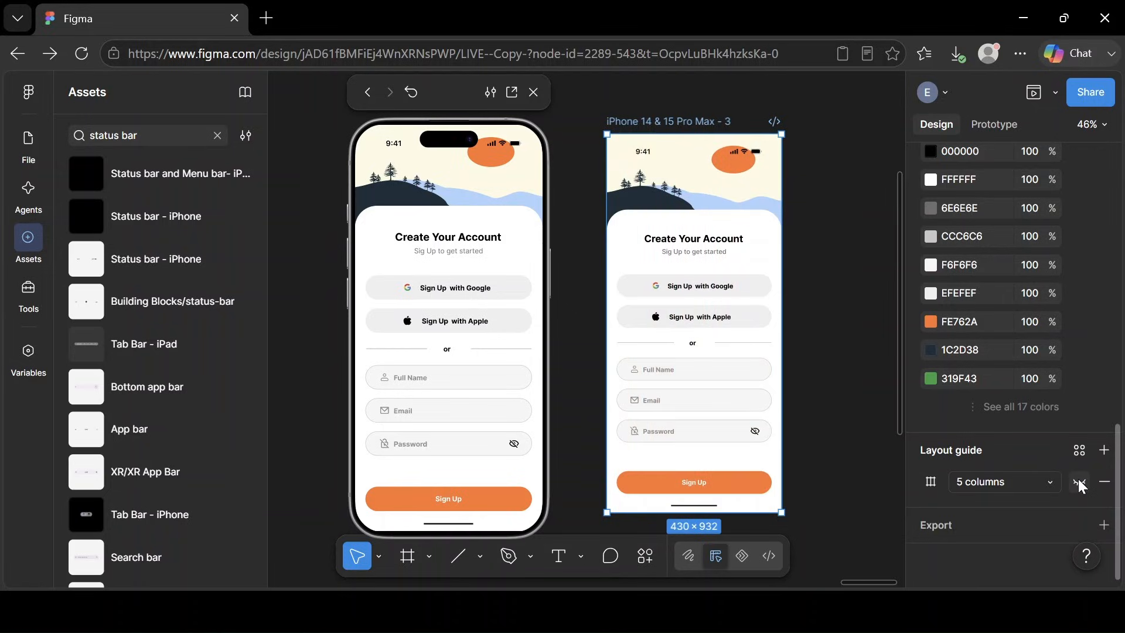